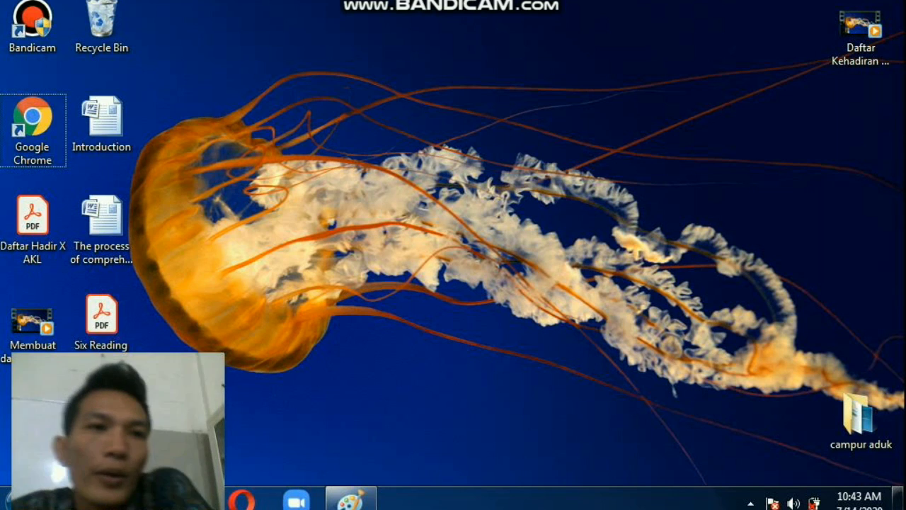
Launch Google Chrome in a maximized window and go to the Schoology site from the new tab page's shortcuts.
{"action": "left_click", "coordinate": [48, 147]}
{"action": "left_click", "coordinate": [48, 147]}
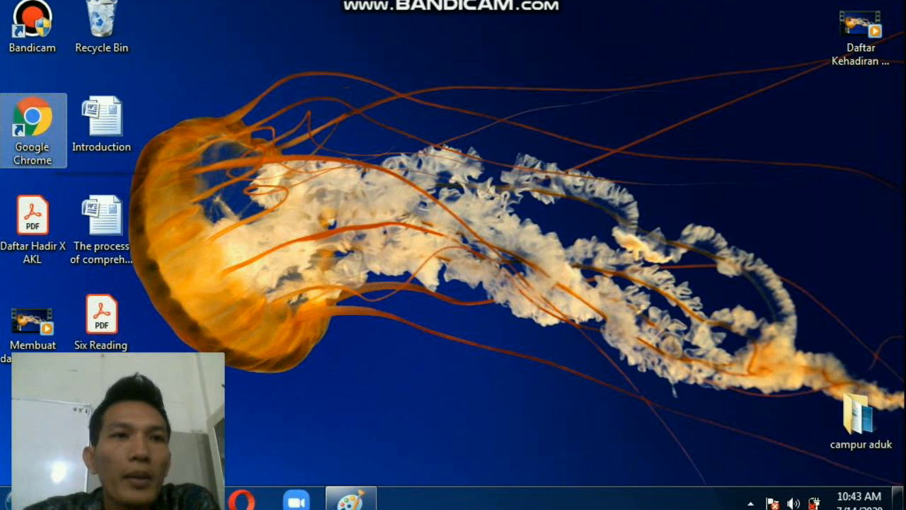
{"action": "left_click", "coordinate": [49, 147]}
{"action": "left_click", "coordinate": [44, 136]}
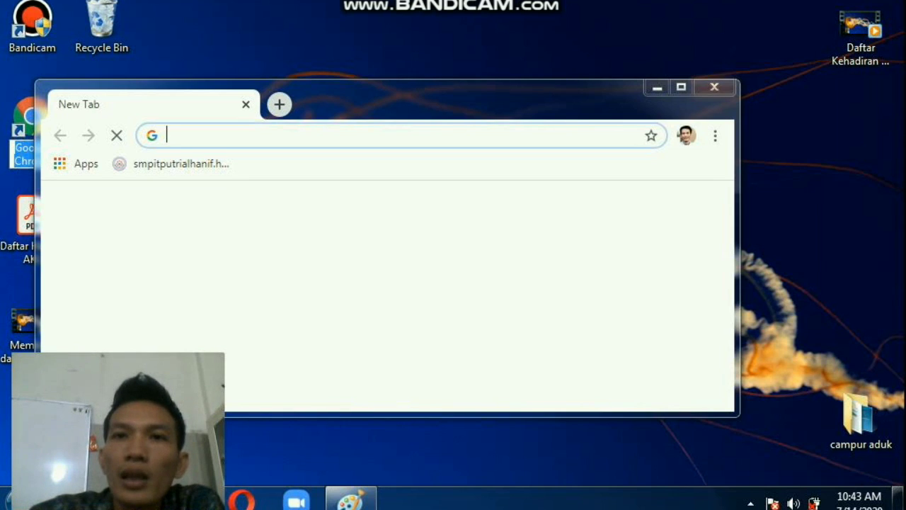
{"action": "left_click", "coordinate": [681, 87]}
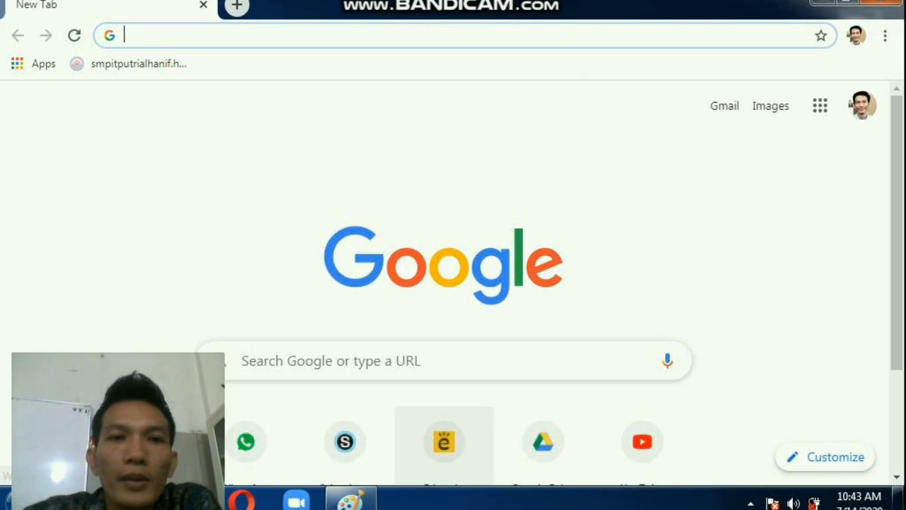
{"action": "left_click", "coordinate": [358, 445]}
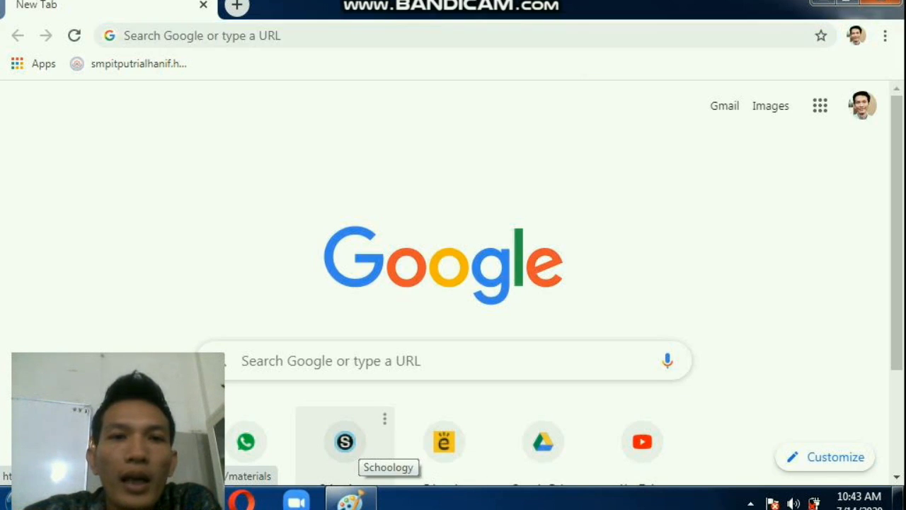
{"action": "left_click", "coordinate": [357, 444]}
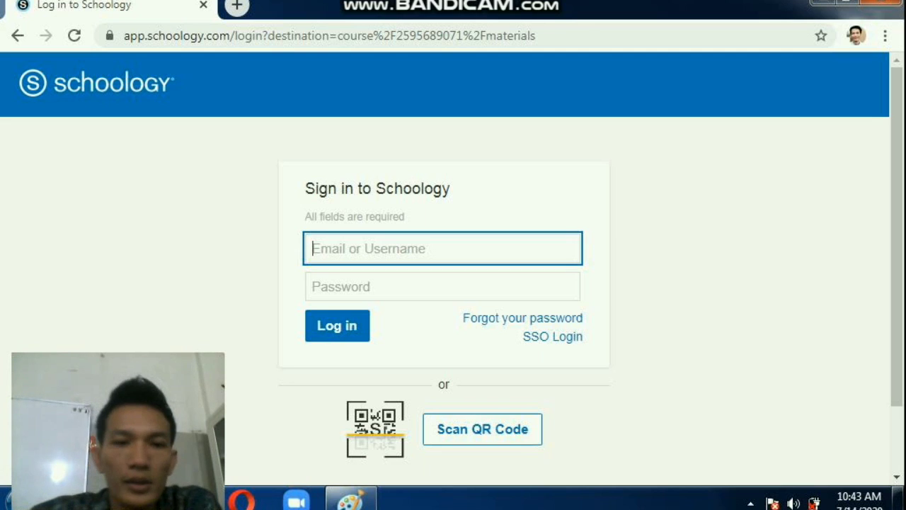
Fill in the Schoology sign-in e-mail field with the saved account e-mail.
{"action": "left_click", "coordinate": [442, 248]}
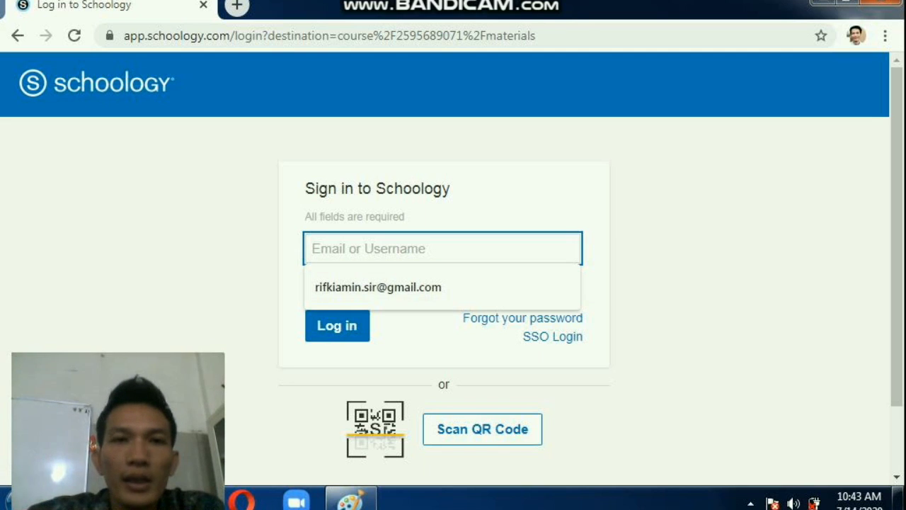
{"action": "key", "text": "Down"}
{"action": "key", "text": "Return"}
{"action": "key", "text": "Tab"}
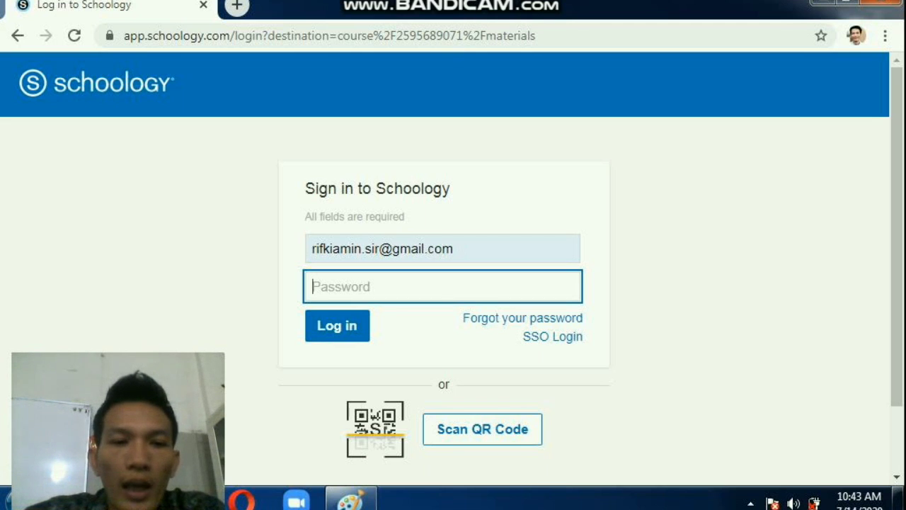
{"action": "type", "text": "•••••"}
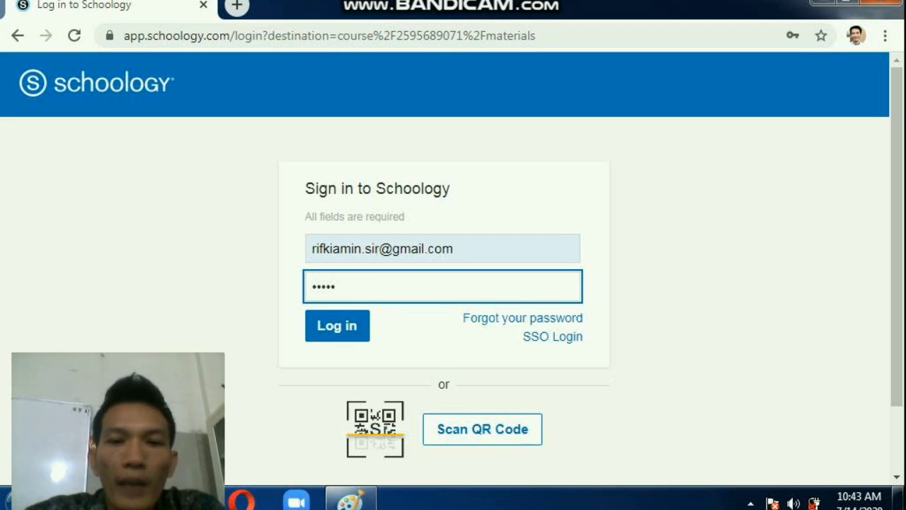
{"action": "type", "text": "•"}
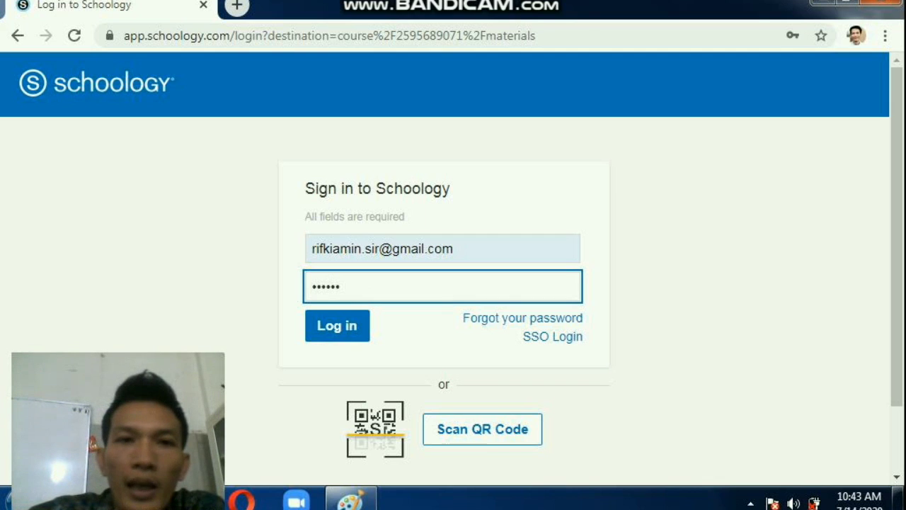
{"action": "key", "text": "BackSpace"}
{"action": "key", "text": "BackSpace"}
{"action": "key", "text": "BackSpace"}
{"action": "key", "text": "BackSpace"}
{"action": "key", "text": "BackSpace"}
{"action": "key", "text": "BackSpace"}
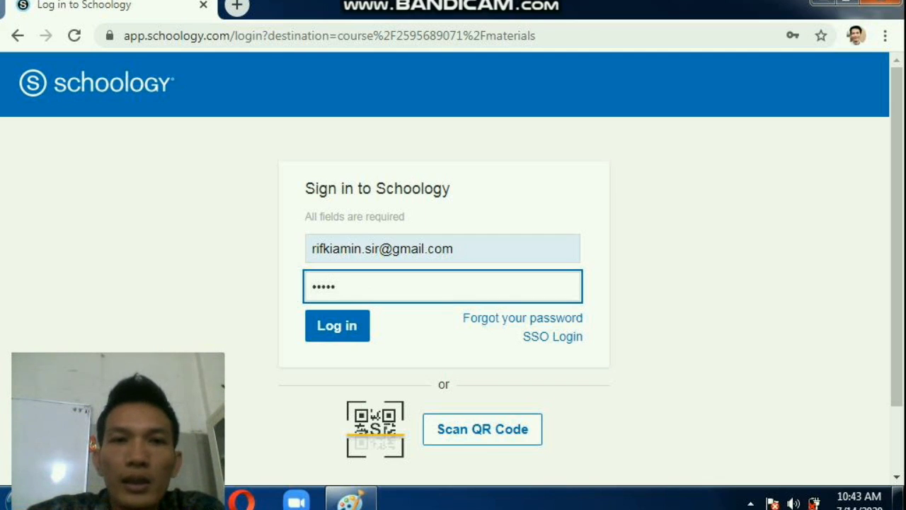
Enter the account password and log in to Schoology.
{"action": "type", "text": "•••••"}
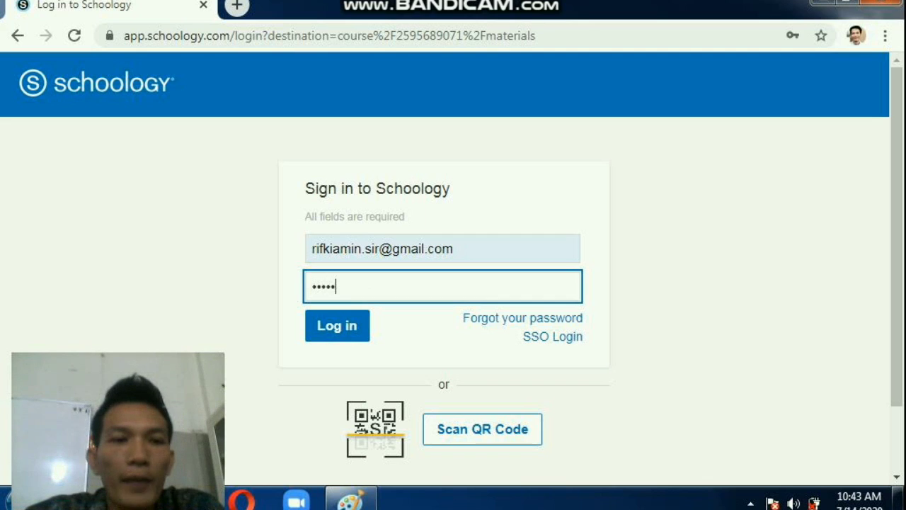
{"action": "type", "text": "•"}
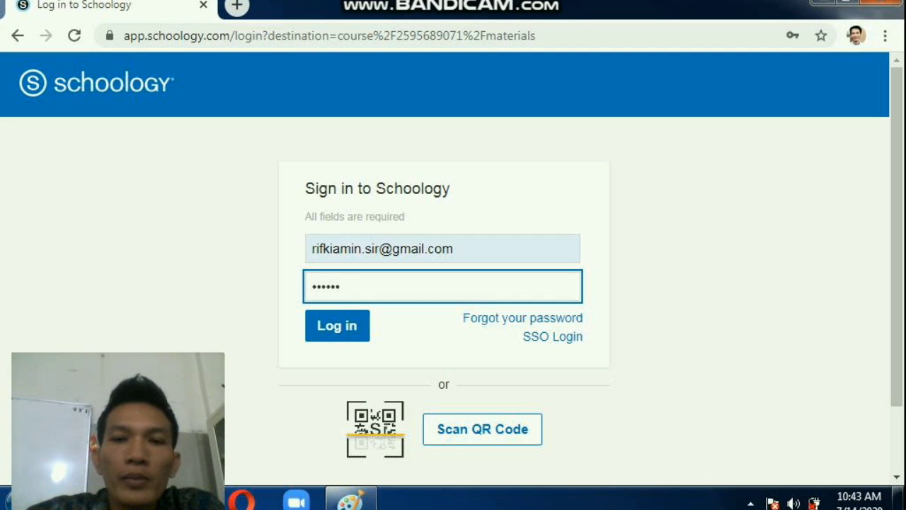
{"action": "type", "text": "•••"}
{"action": "key", "text": "Return"}
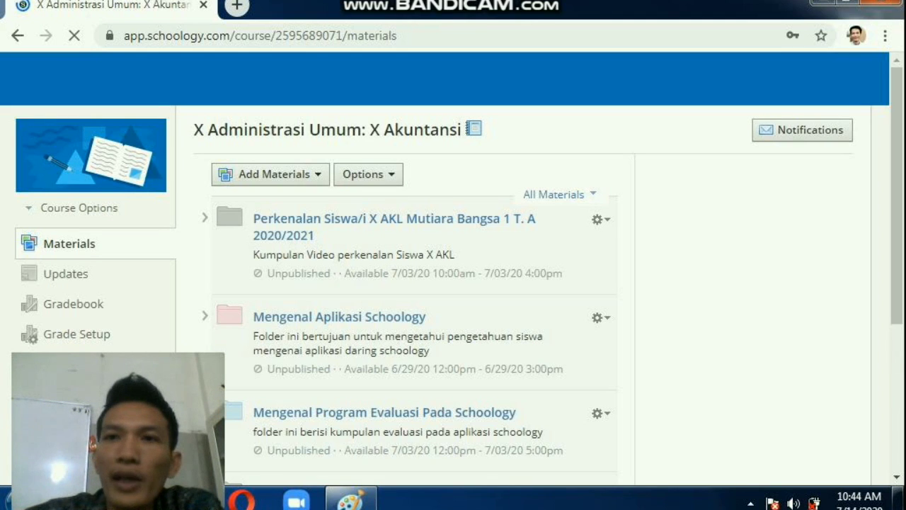
Start creating a new course and set its course name to XI MIPA.
{"action": "mouse_move", "coordinate": [898, 177]}
{"action": "left_mouse_down"}
{"action": "mouse_move", "coordinate": [897, 299]}
{"action": "mouse_move", "coordinate": [897, 177]}
{"action": "left_mouse_up"}
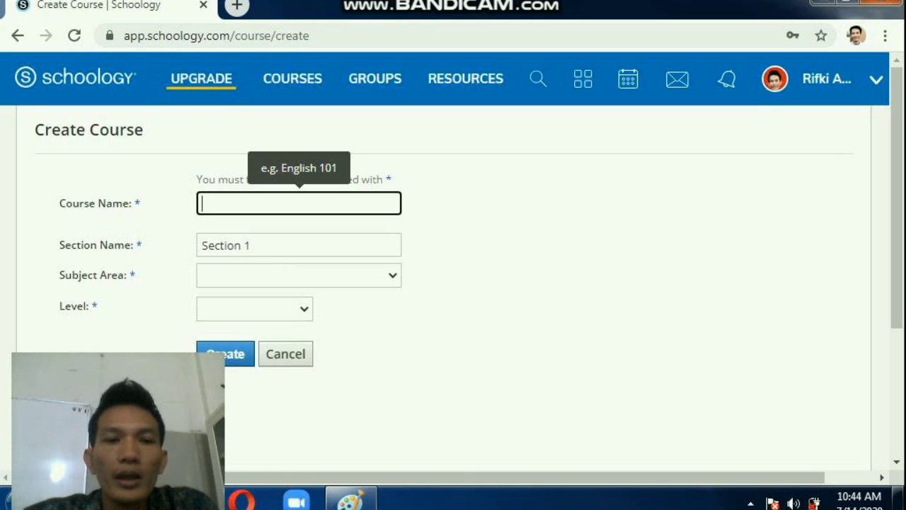
{"action": "type", "text": "English"}
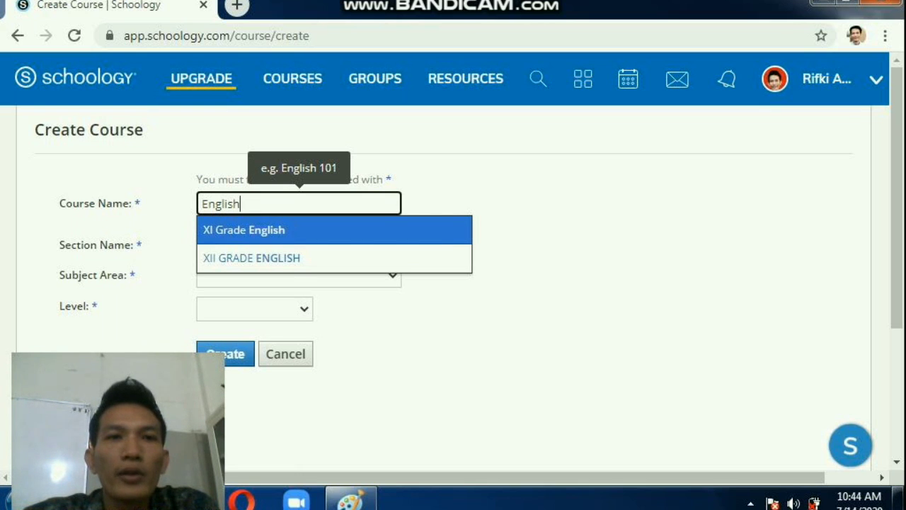
{"action": "key", "text": "ctrl+a"}
{"action": "key", "text": "BackSpace"}
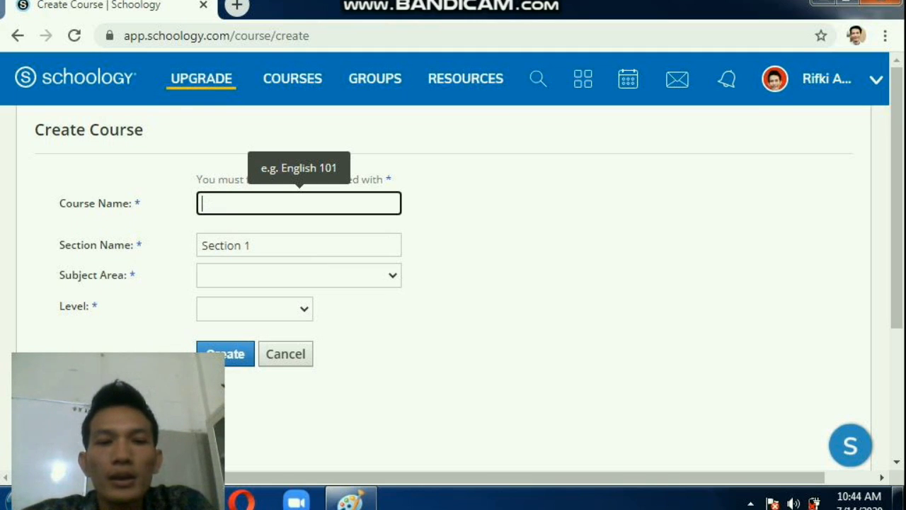
{"action": "type", "text": "XI"}
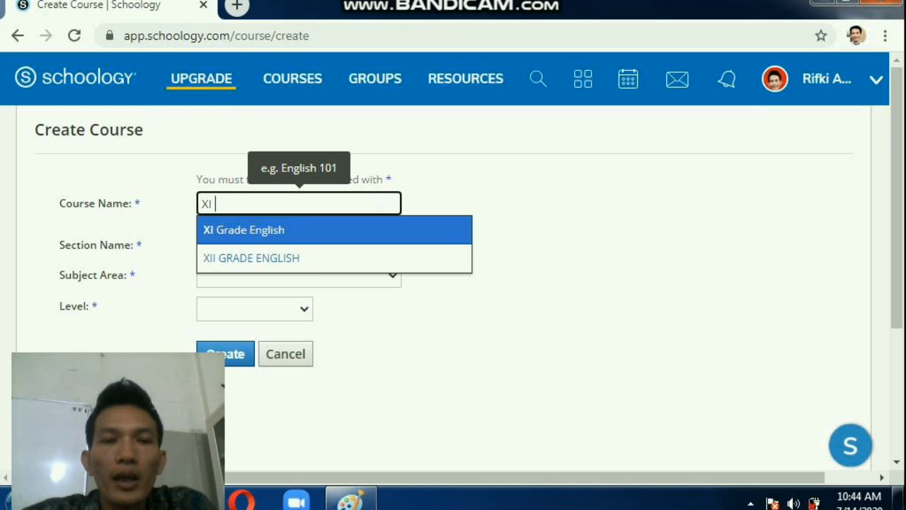
{"action": "type", "text": " MIPA"}
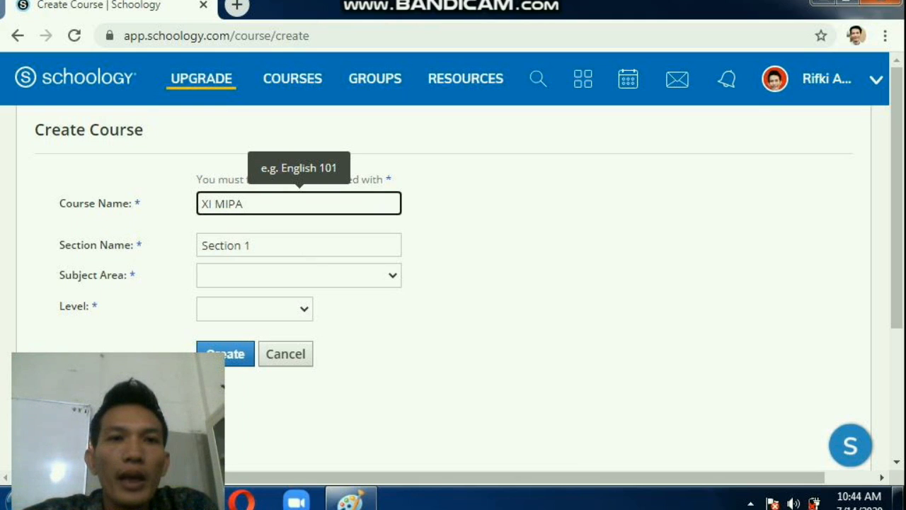
Clear the default section name in the new course form.
{"action": "left_click", "coordinate": [253, 245]}
{"action": "left_click_drag", "start_coordinate": [250, 245], "coordinate": [201, 245]}
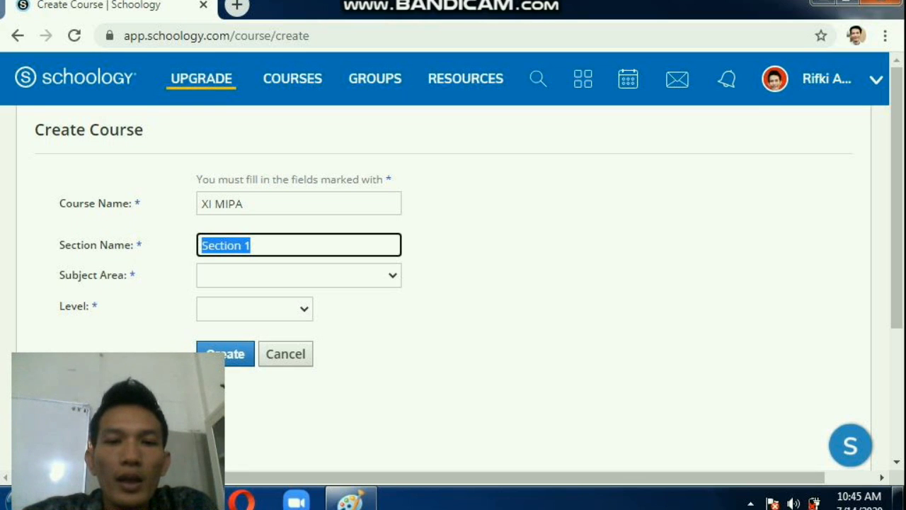
{"action": "type", "text": "Perken"}
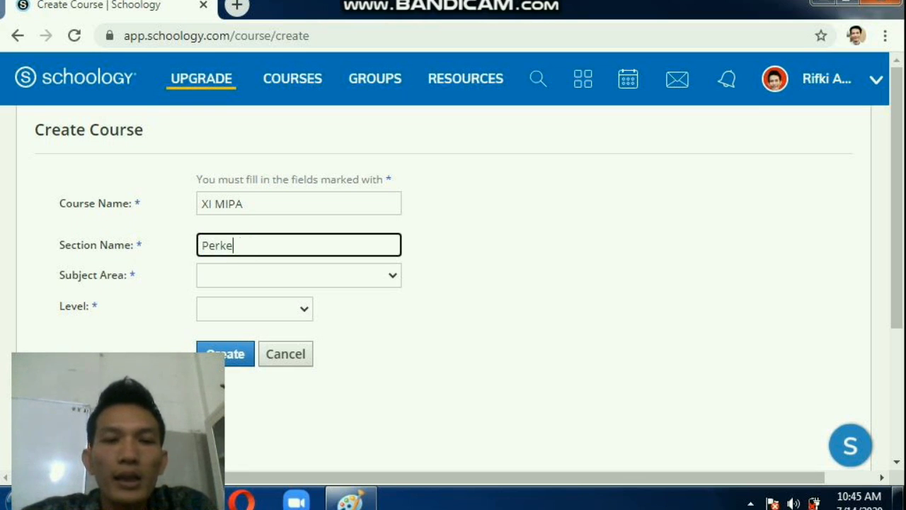
{"action": "key", "text": "BackSpace"}
{"action": "key", "text": "BackSpace"}
{"action": "key", "text": "BackSpace"}
{"action": "key", "text": "BackSpace"}
{"action": "key", "text": "BackSpace"}
{"action": "key", "text": "BackSpace"}
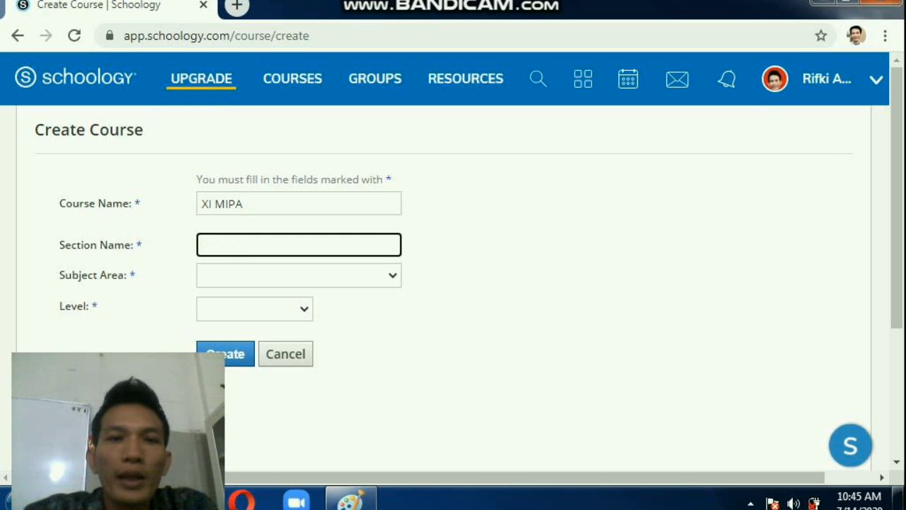
{"action": "type", "text": "Intoduicng"}
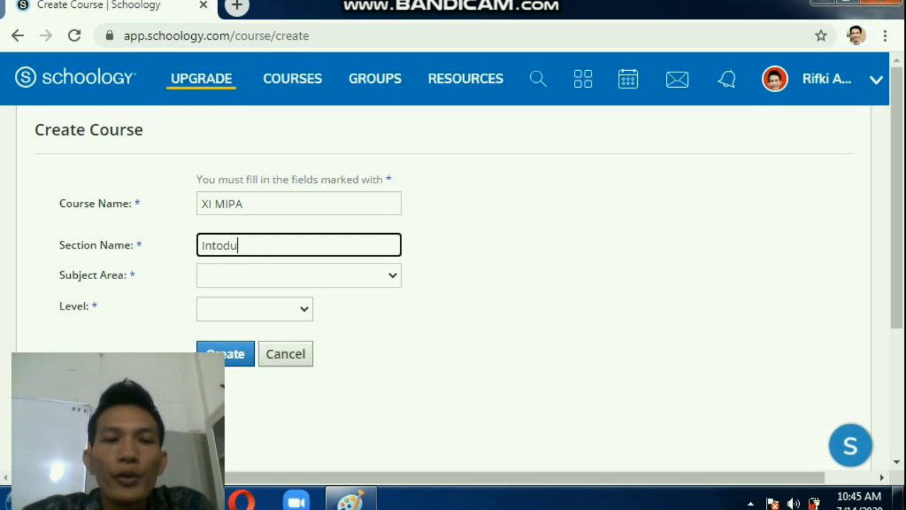
{"action": "key", "text": "BackSpace"}
{"action": "key", "text": "BackSpace"}
{"action": "key", "text": "BackSpace"}
{"action": "key", "text": "BackSpace"}
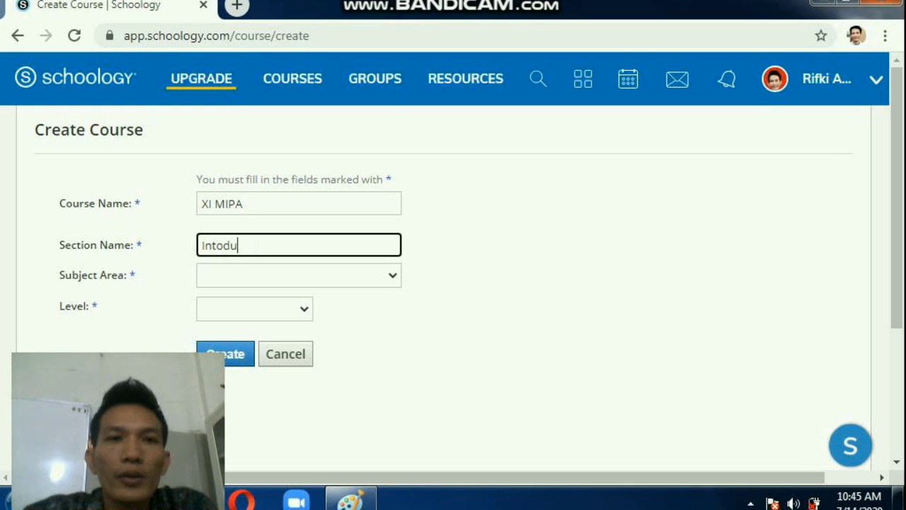
{"action": "type", "text": "cing"}
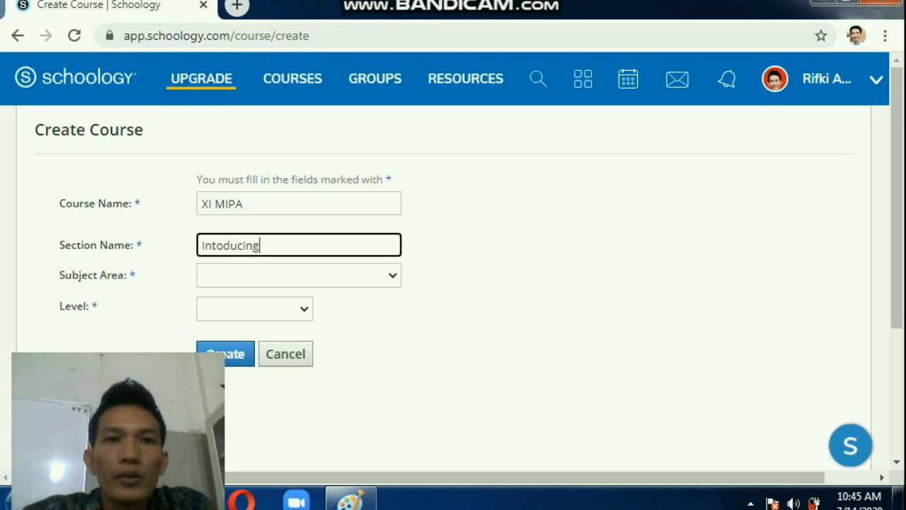
{"action": "type", "text": " ("}
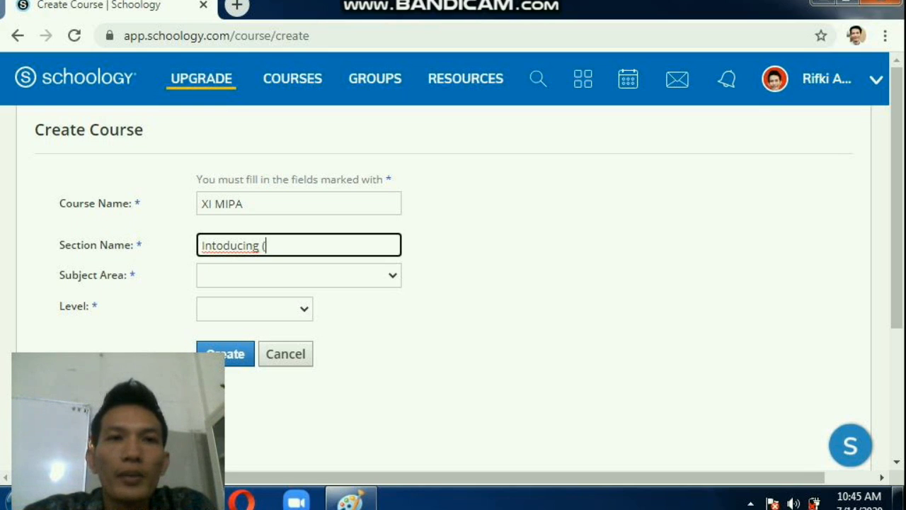
{"action": "type", "text": "Eg"}
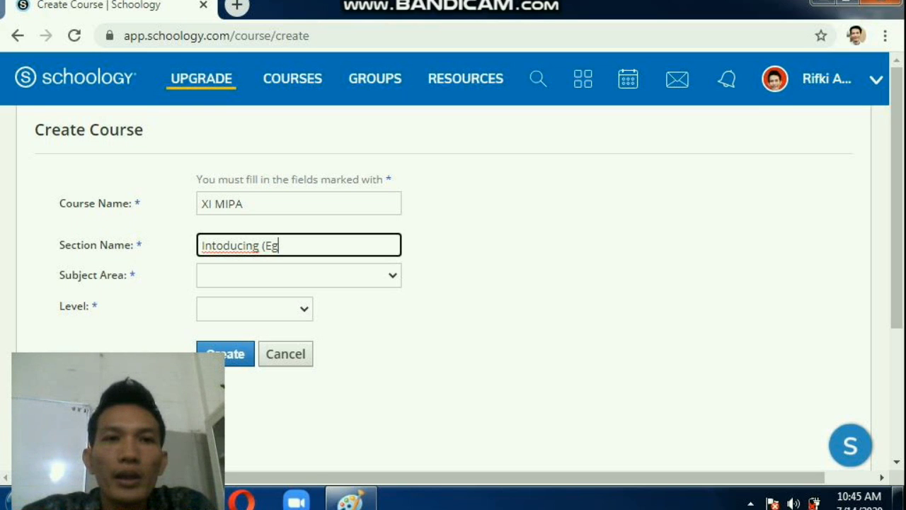
{"action": "key", "text": "BackSpace"}
{"action": "key", "text": "BackSpace"}
{"action": "key", "text": "BackSpace"}
{"action": "key", "text": "BackSpace"}
{"action": "key", "text": "BackSpace"}
{"action": "key", "text": "BackSpace"}
{"action": "key", "text": "BackSpace"}
{"action": "key", "text": "BackSpace"}
{"action": "key", "text": "BackSpace"}
{"action": "key", "text": "BackSpace"}
{"action": "key", "text": "BackSpace"}
{"action": "key", "text": "BackSpace"}
{"action": "key", "text": "BackSpace"}
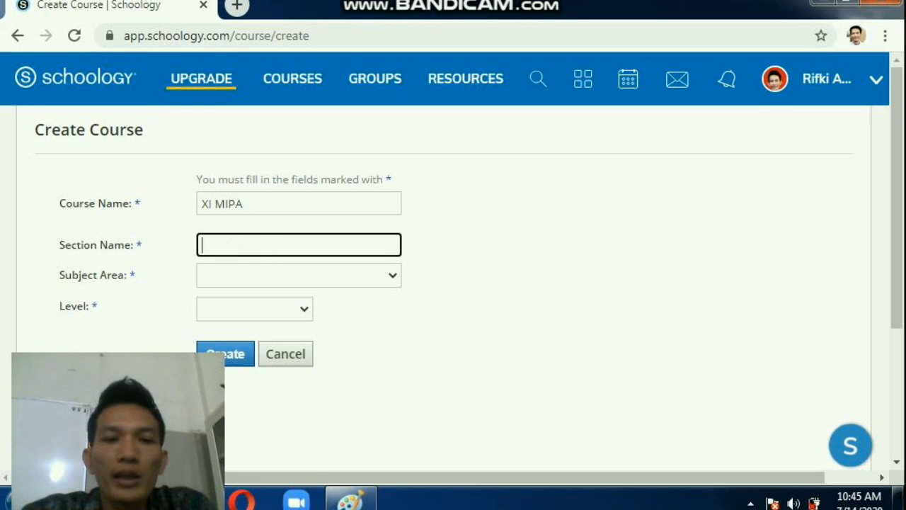
Complete the form with section name English, subject area Other and level 10, and create the course.
{"action": "type", "text": "English"}
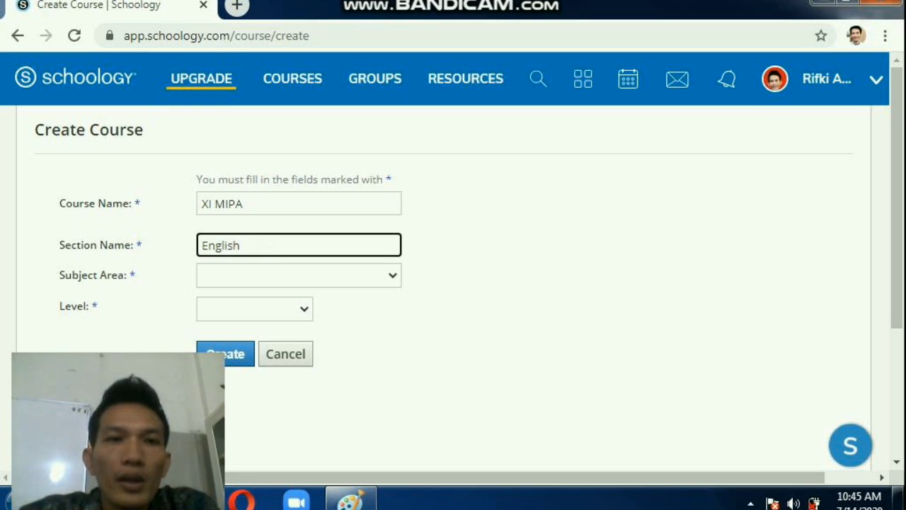
{"action": "left_click", "coordinate": [299, 276]}
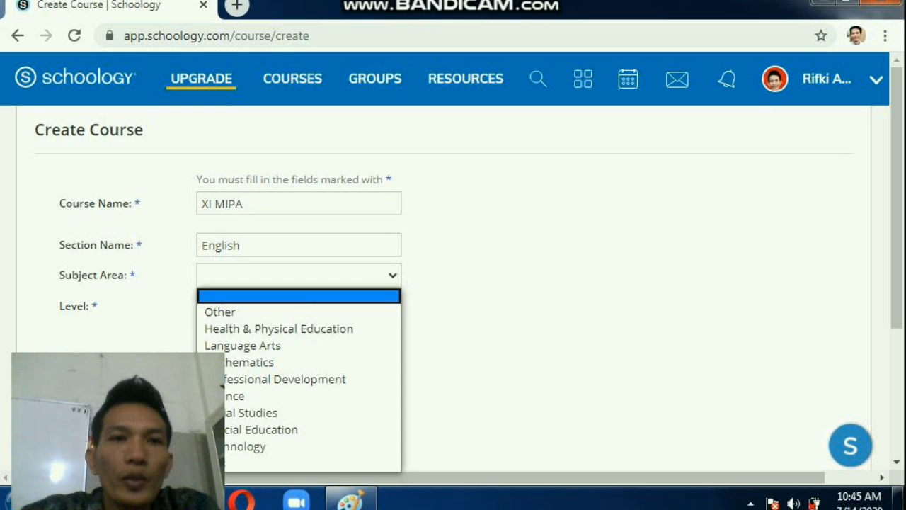
{"action": "left_click", "coordinate": [220, 312]}
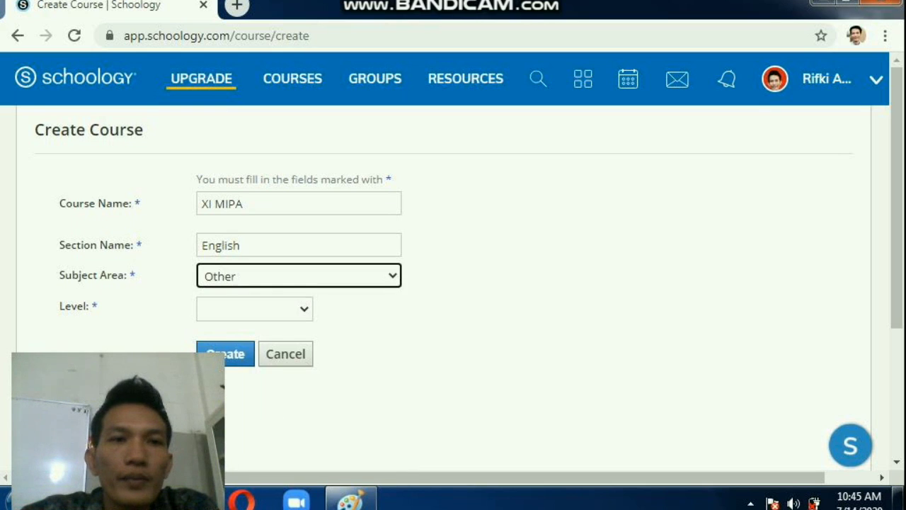
{"action": "left_click", "coordinate": [254, 309]}
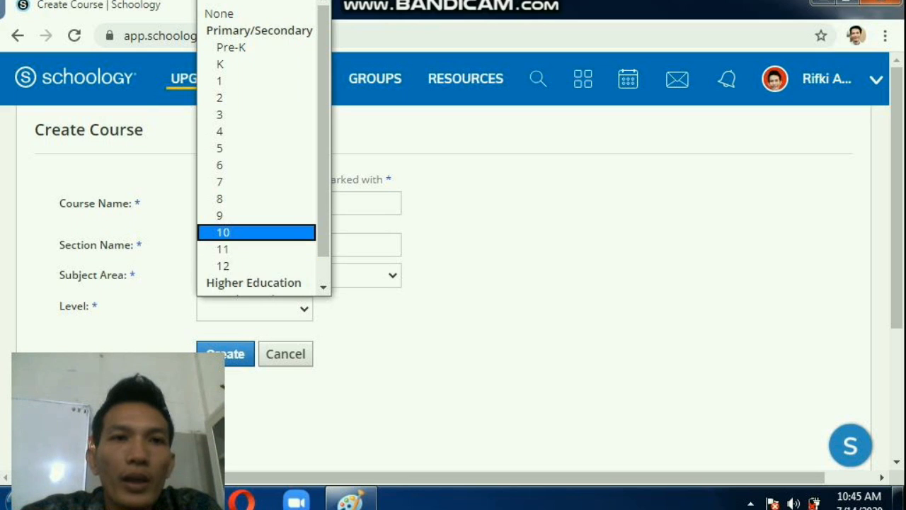
{"action": "left_click", "coordinate": [224, 232]}
{"action": "left_click", "coordinate": [222, 355]}
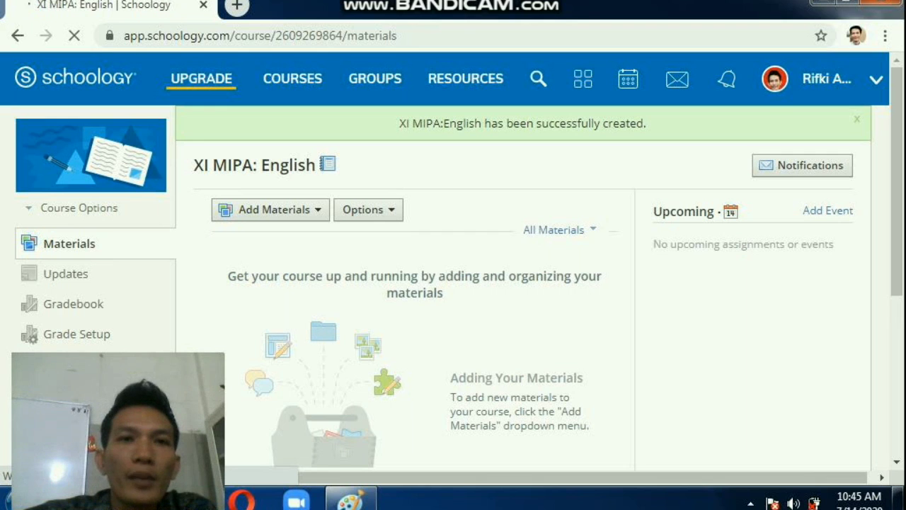
Start a new folder in the course materials and title it MPLS Perkenalan SISWA/i AK.
{"action": "left_click", "coordinate": [271, 210]}
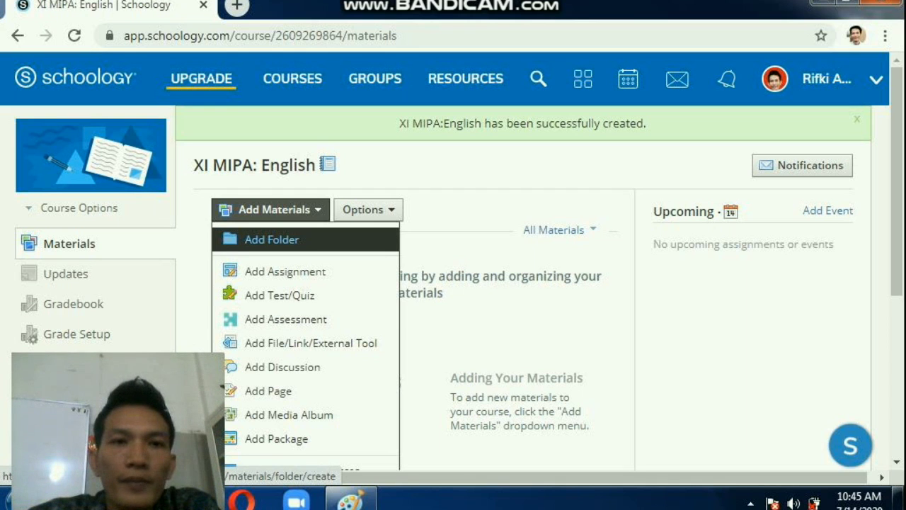
{"action": "left_click", "coordinate": [272, 239]}
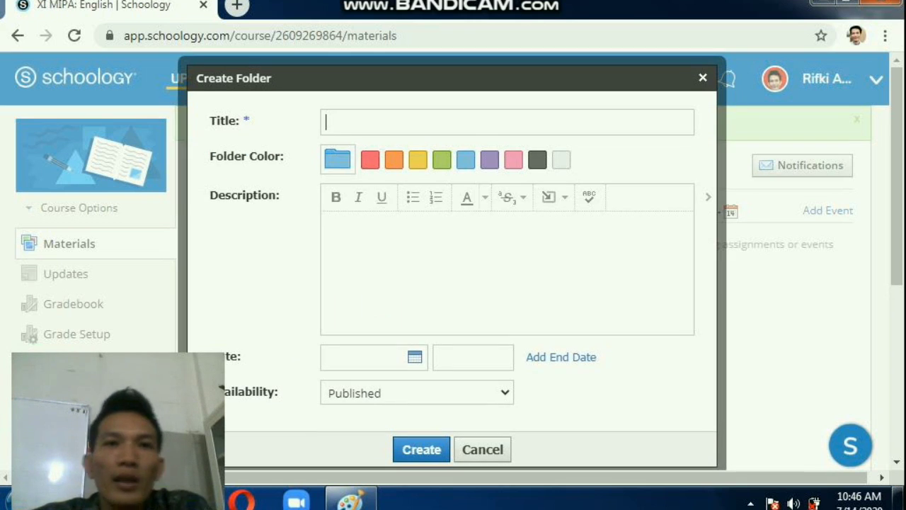
{"action": "left_click", "coordinate": [507, 123]}
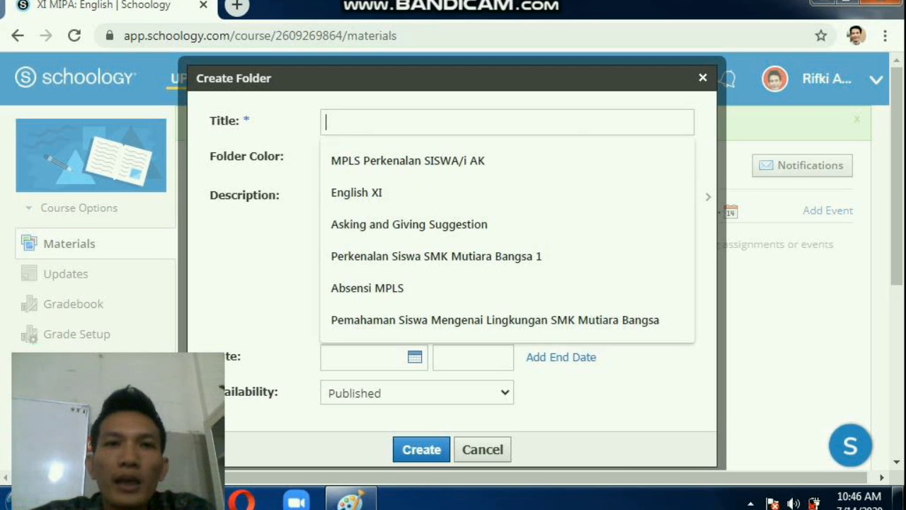
{"action": "key", "text": "Down"}
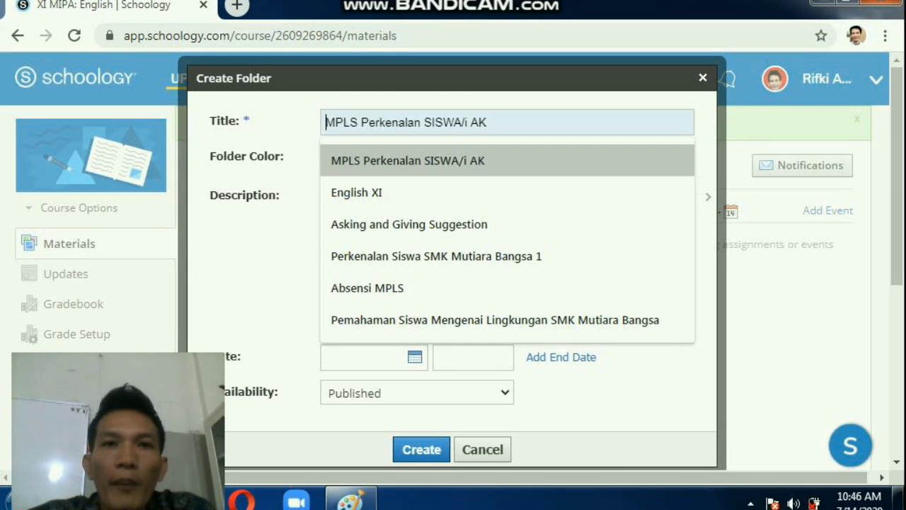
{"action": "key", "text": "Return"}
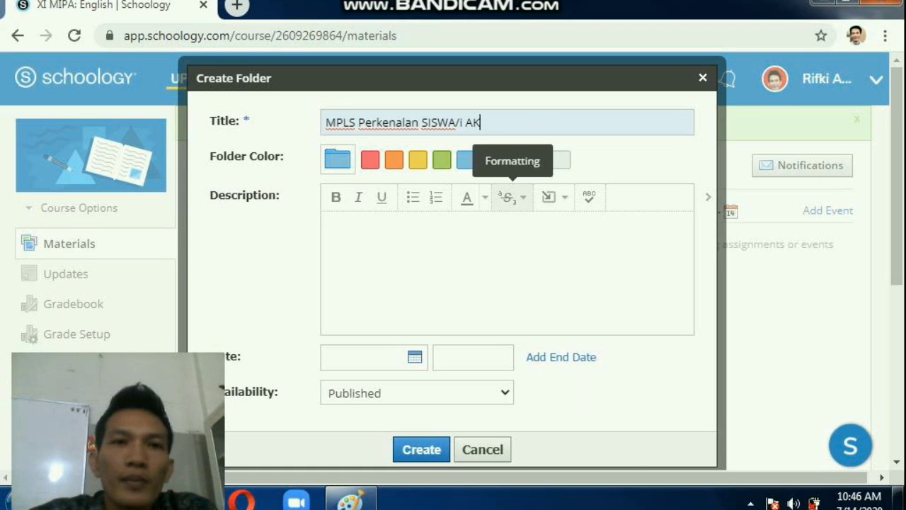
Enter Siswa/Siswi SMK as the new folder's description.
{"action": "left_click", "coordinate": [492, 250]}
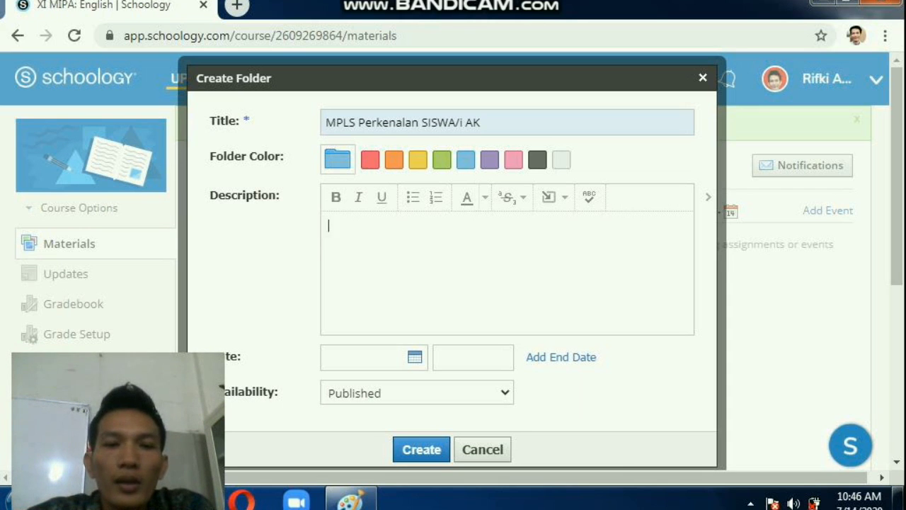
{"action": "type", "text": "Siswa"}
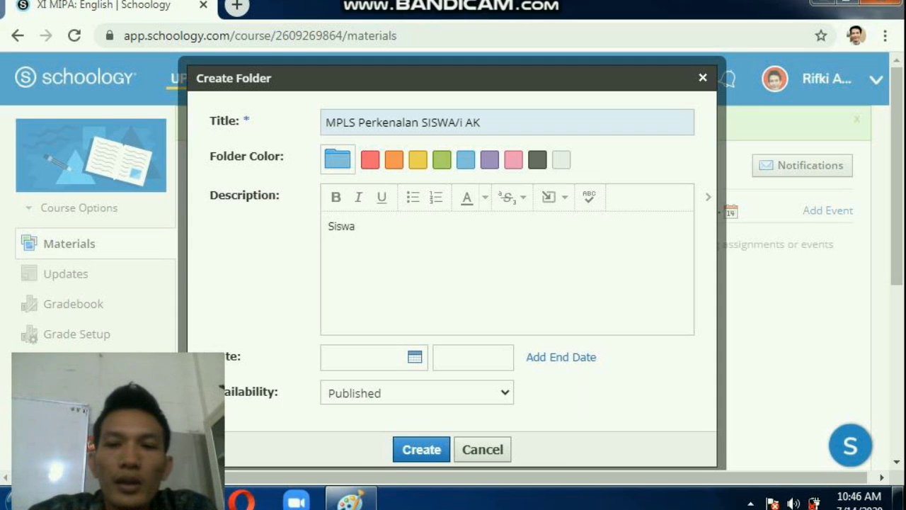
{"action": "type", "text": "/Sis"}
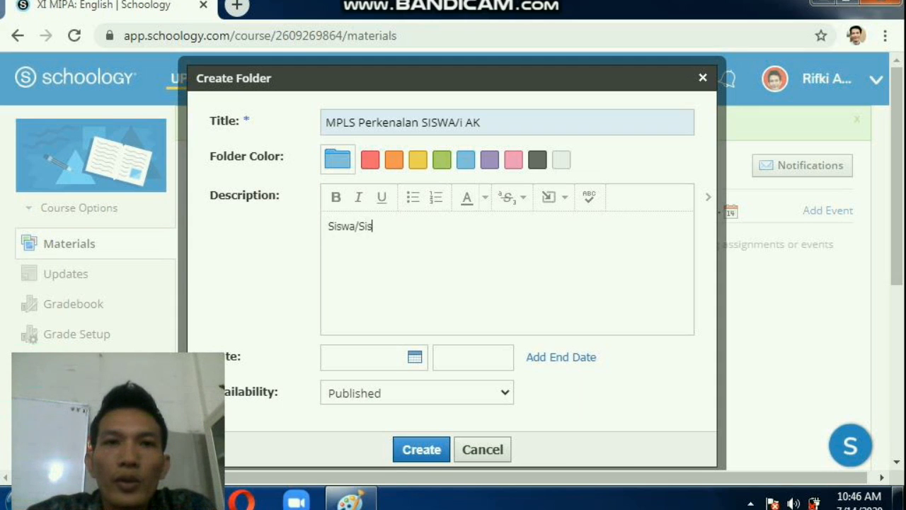
{"action": "type", "text": "wi SMK"}
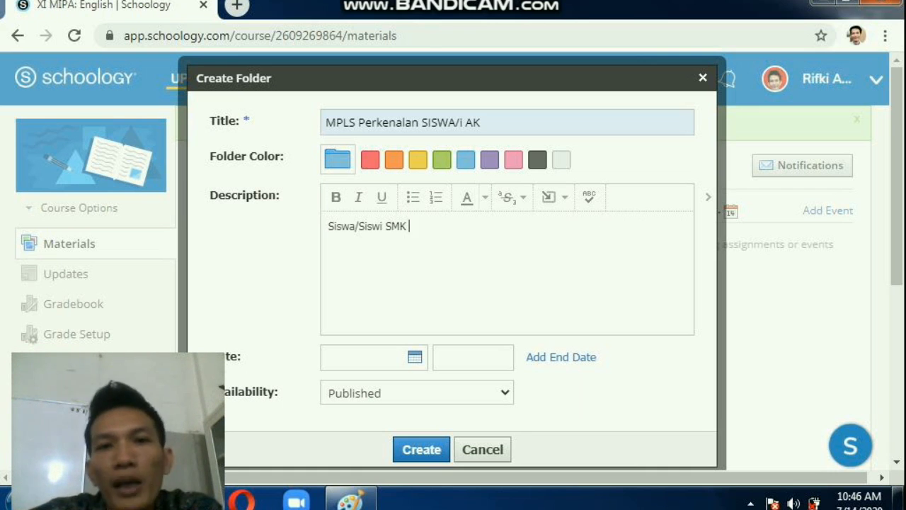
Set the folder's availability to Publish on start date, with a start of 7/14/20 at 12:00PM.
{"action": "left_click", "coordinate": [417, 393]}
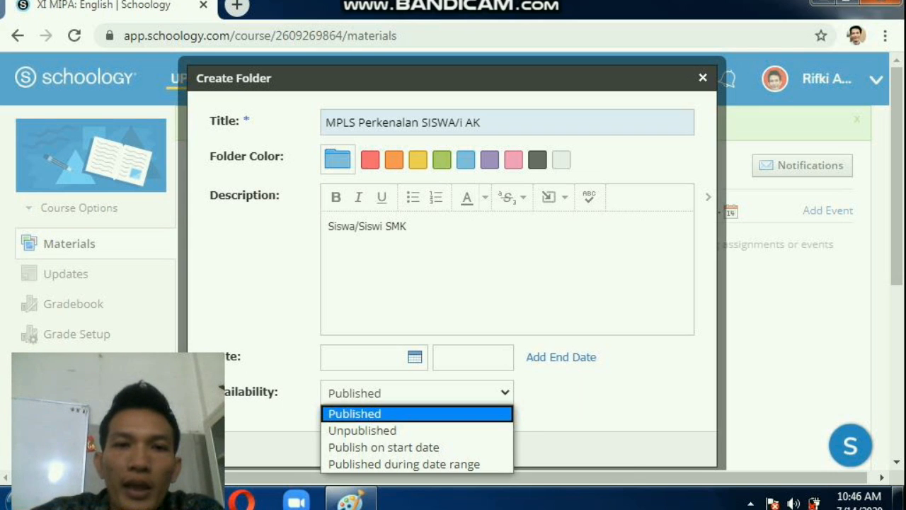
{"action": "left_click", "coordinate": [417, 447]}
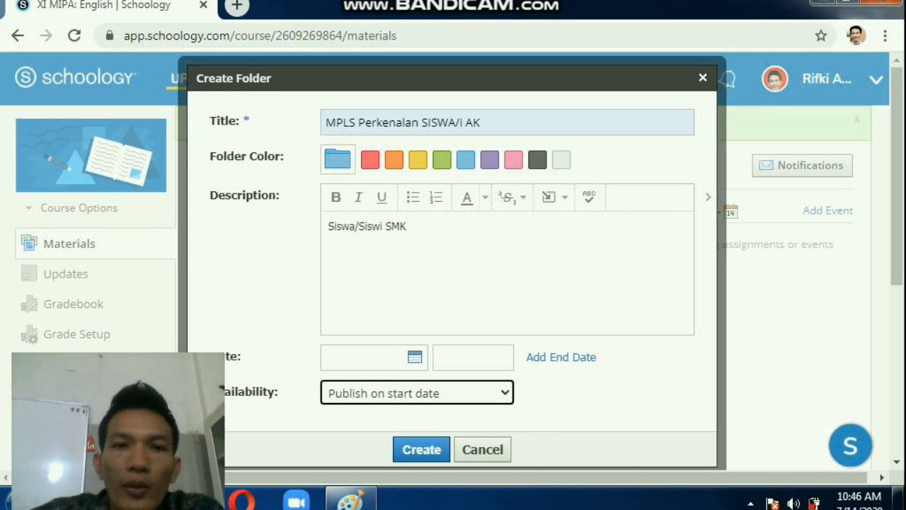
{"action": "left_click", "coordinate": [363, 357]}
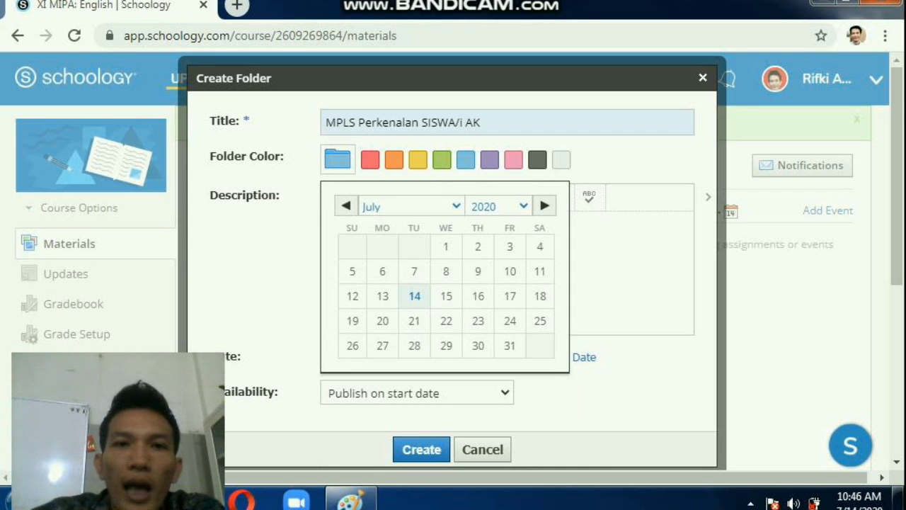
{"action": "left_click", "coordinate": [415, 296]}
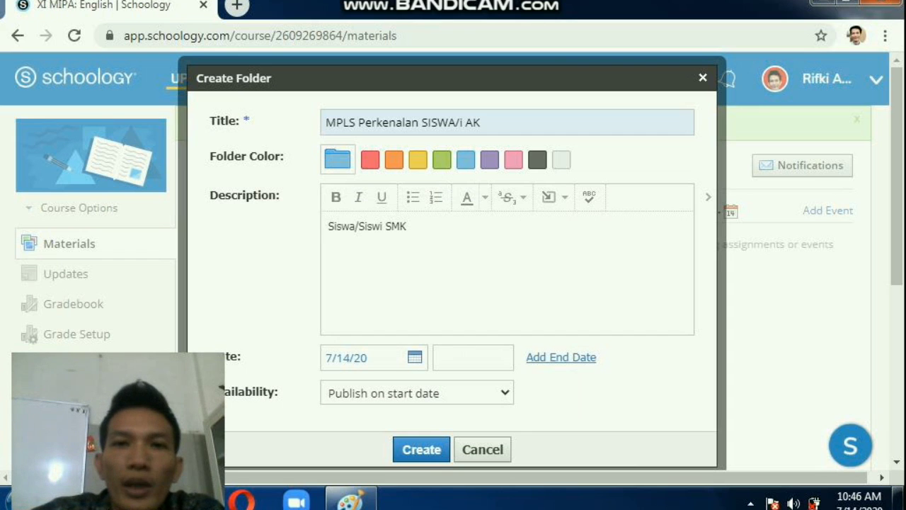
{"action": "left_click", "coordinate": [473, 358]}
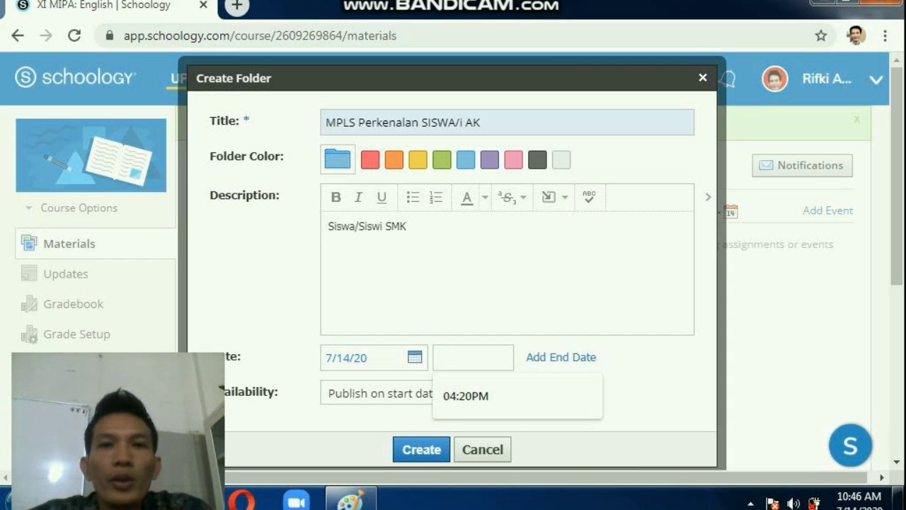
{"action": "type", "text": "12:00AM"}
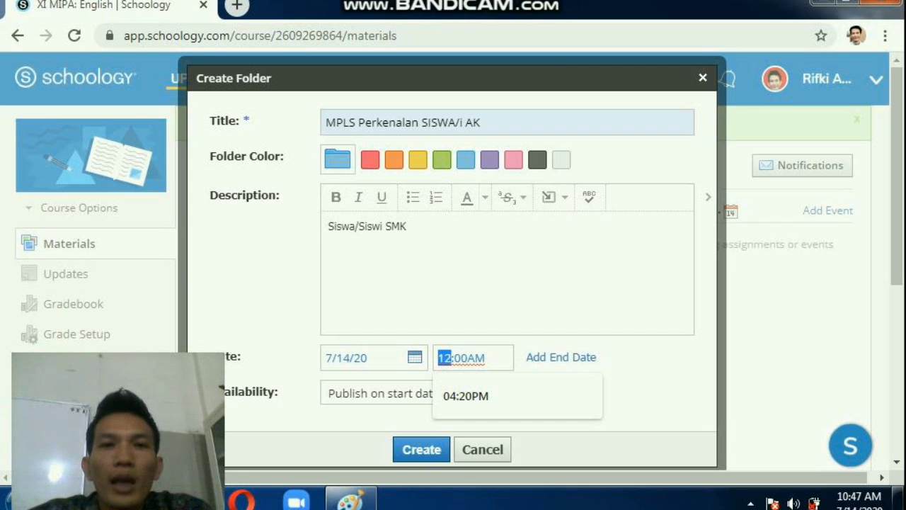
{"action": "left_click", "coordinate": [467, 358]}
{"action": "left_click", "coordinate": [475, 358]}
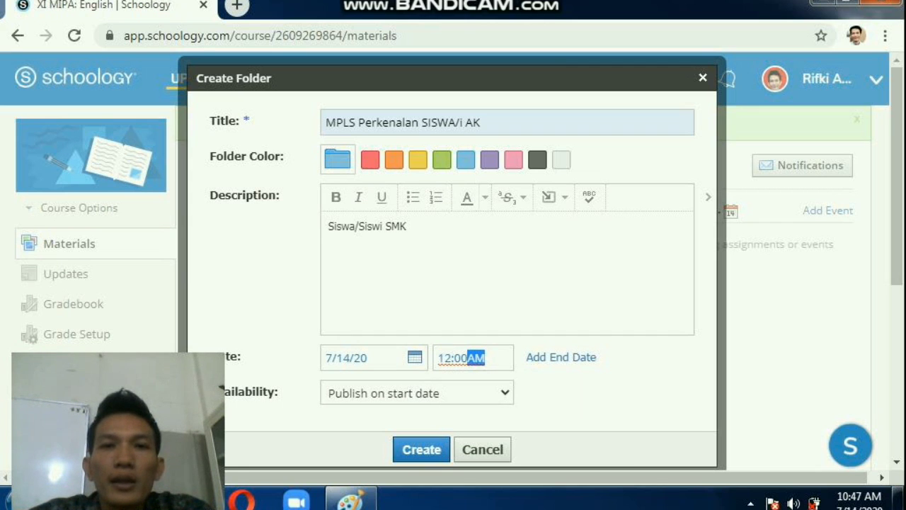
{"action": "key", "text": "p"}
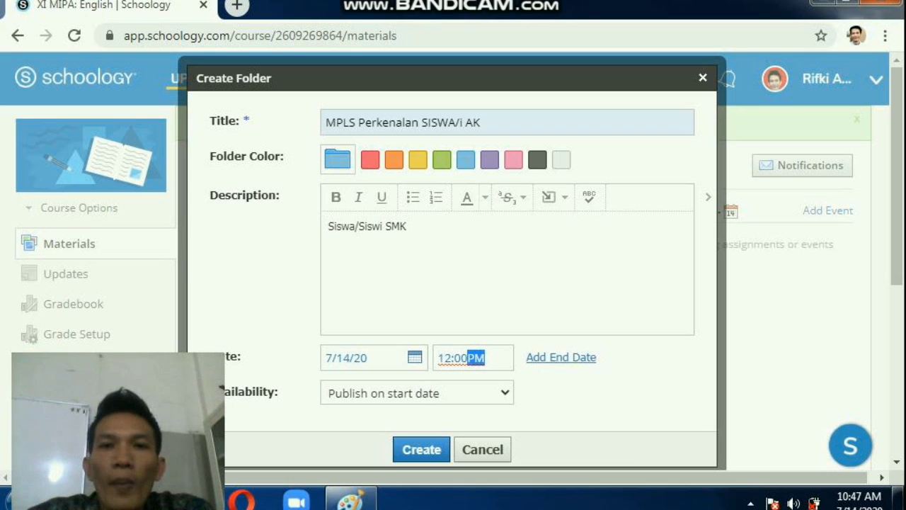
Add an end date of 7/14/20 at 04:59PM and create the folder.
{"action": "left_click", "coordinate": [561, 357]}
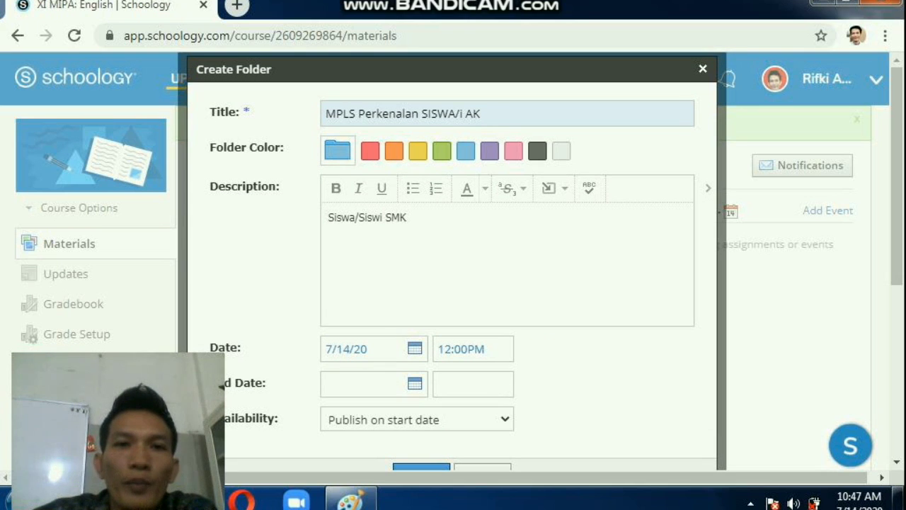
{"action": "left_click", "coordinate": [415, 383]}
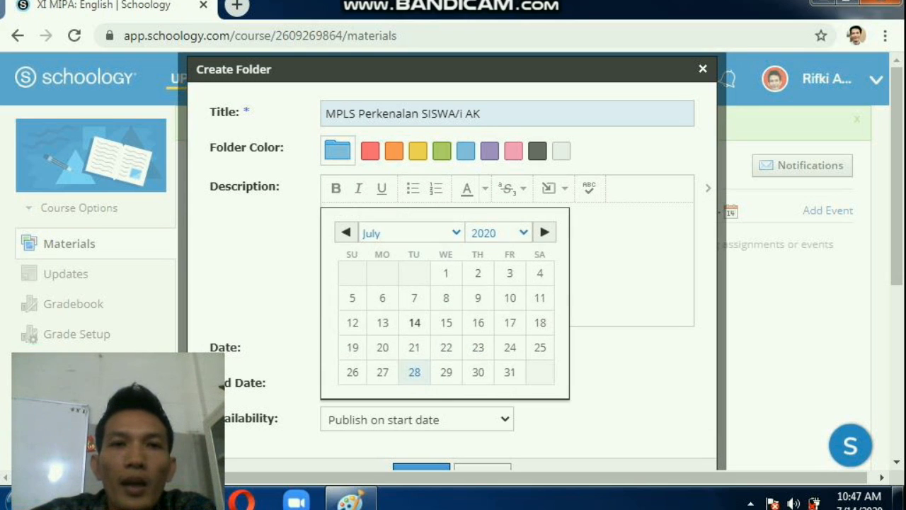
{"action": "left_click", "coordinate": [414, 322]}
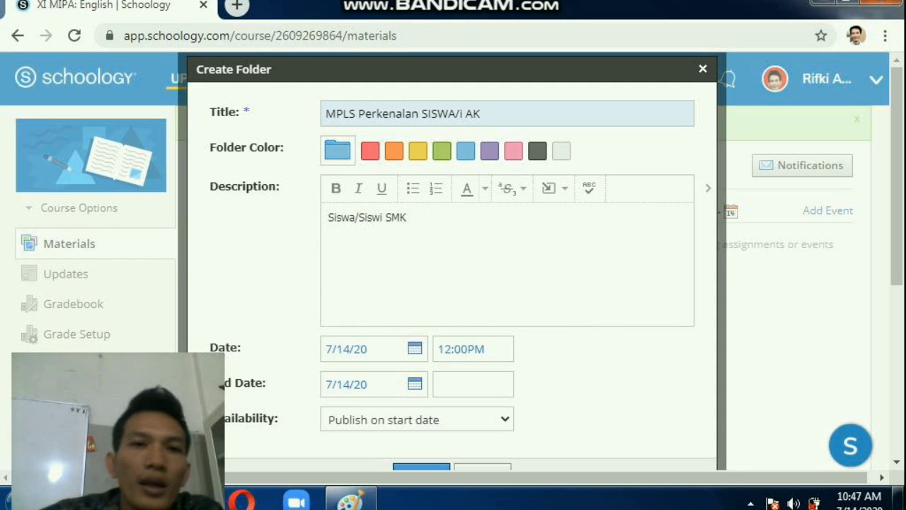
{"action": "left_click", "coordinate": [473, 385]}
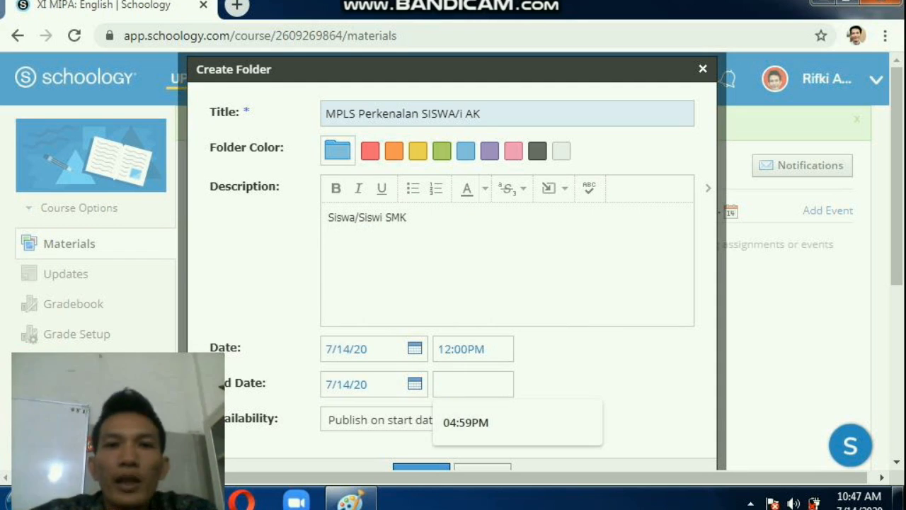
{"action": "left_click", "coordinate": [467, 423]}
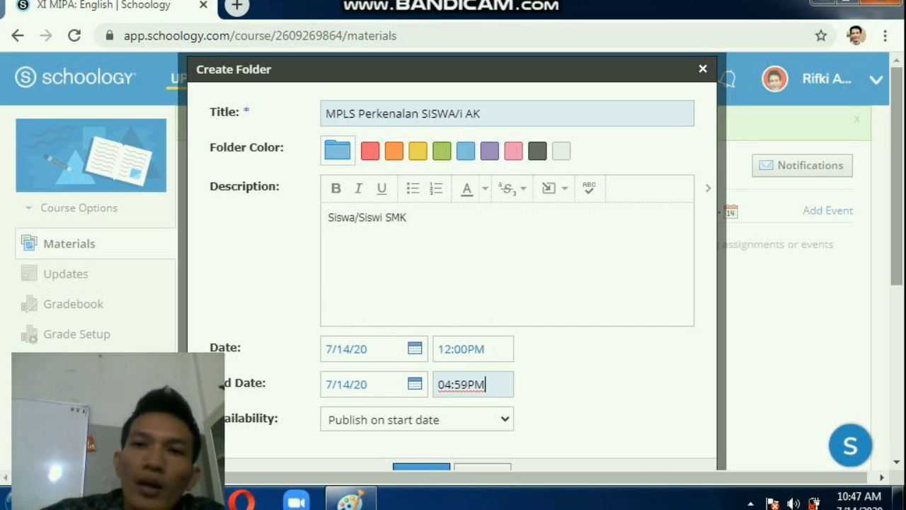
{"action": "scroll", "coordinate": [453, 260], "scroll_direction": "down", "scroll_amount": 1}
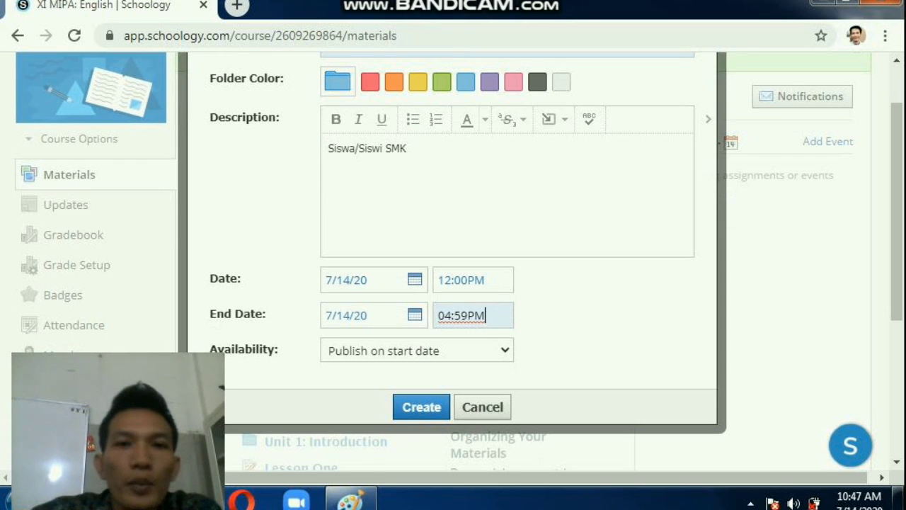
{"action": "key", "text": "Return"}
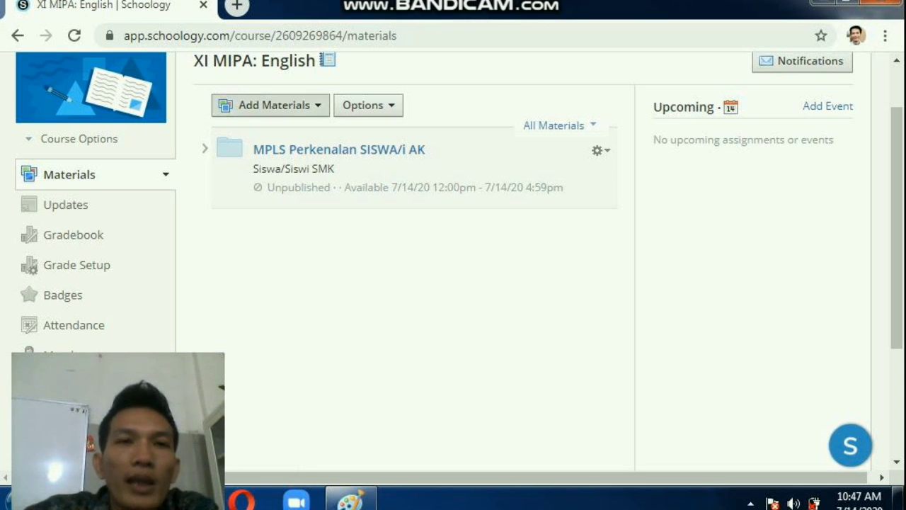
Open the MPLS Perkenalan SISWA/i AK folder in the course materials.
{"action": "left_click", "coordinate": [271, 105]}
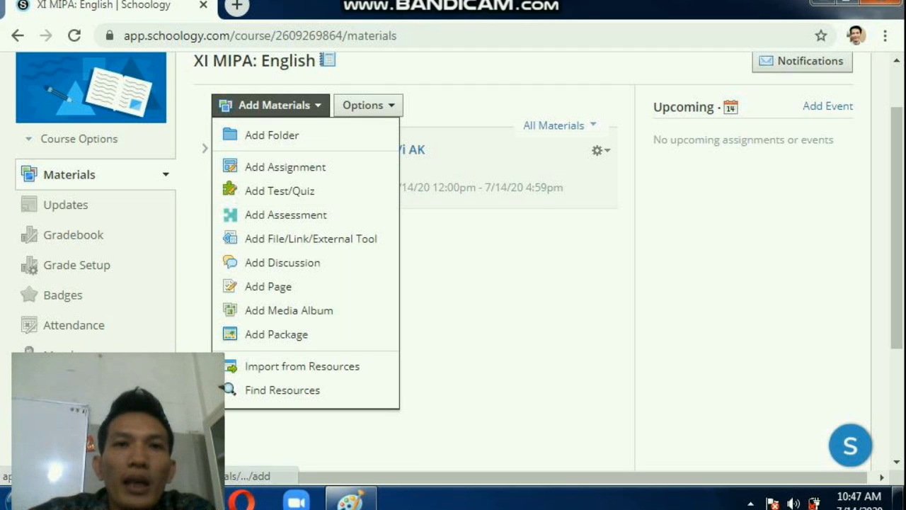
{"action": "left_click", "coordinate": [454, 174]}
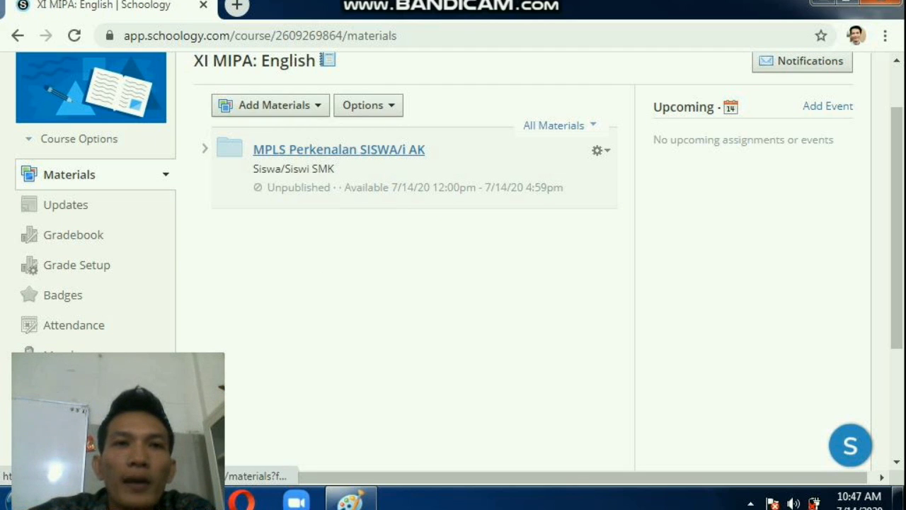
{"action": "left_click", "coordinate": [339, 150]}
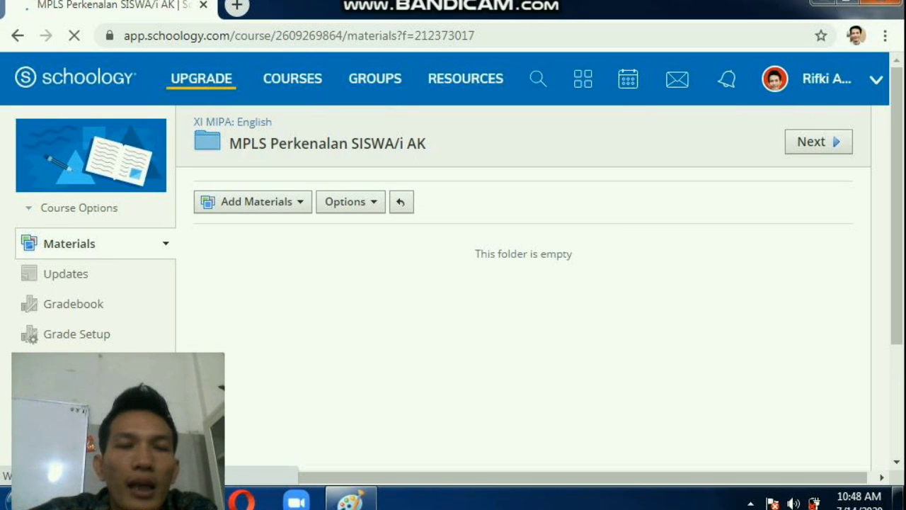
Start a new discussion inside the folder and title it Absensi MPLS.
{"action": "left_click", "coordinate": [253, 202]}
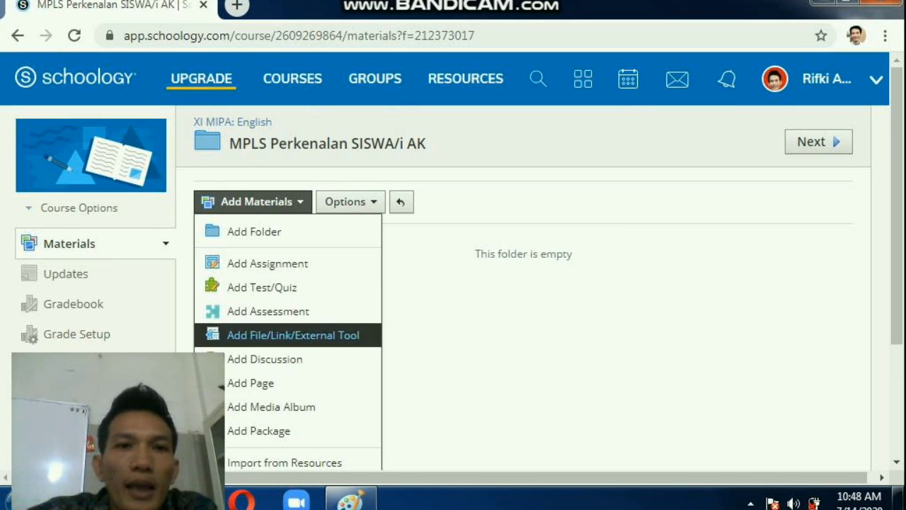
{"action": "left_click", "coordinate": [262, 359]}
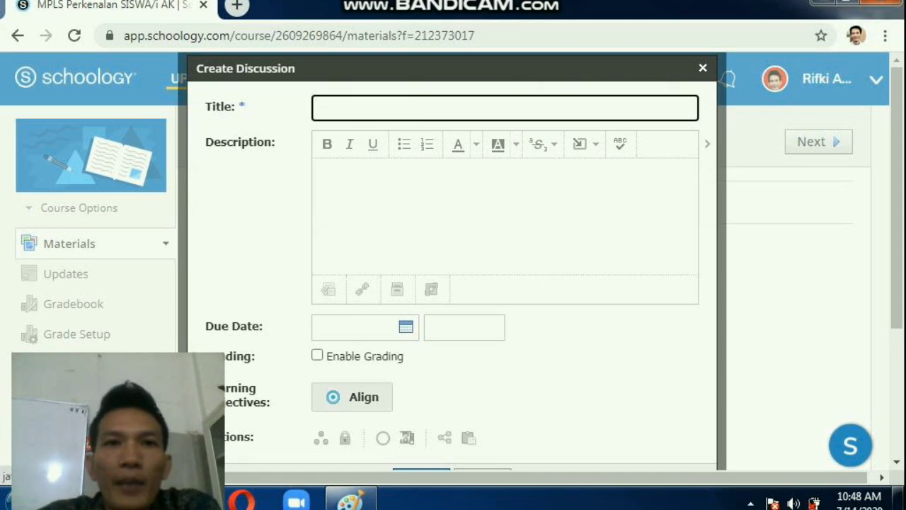
{"action": "left_click", "coordinate": [504, 109]}
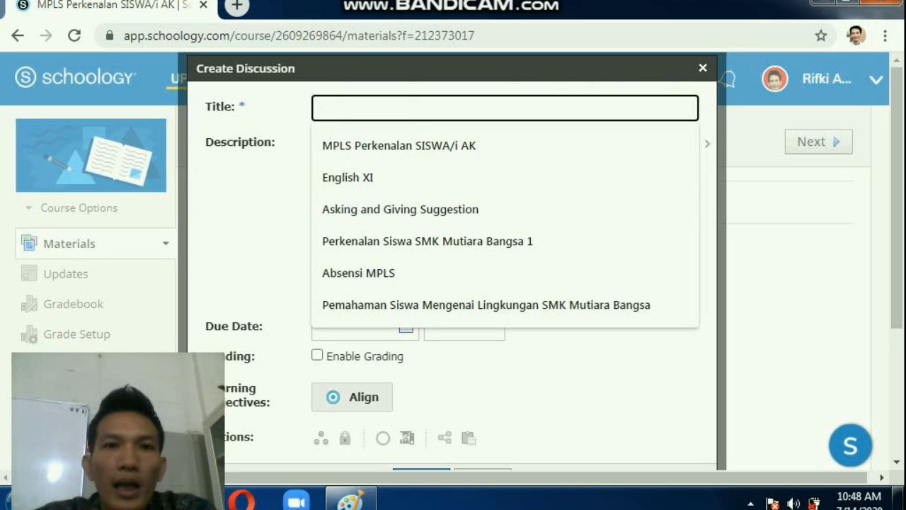
{"action": "key", "text": "Down"}
{"action": "key", "text": "Down"}
{"action": "key", "text": "Down"}
{"action": "key", "text": "Down"}
{"action": "key", "text": "Down"}
{"action": "key", "text": "Return"}
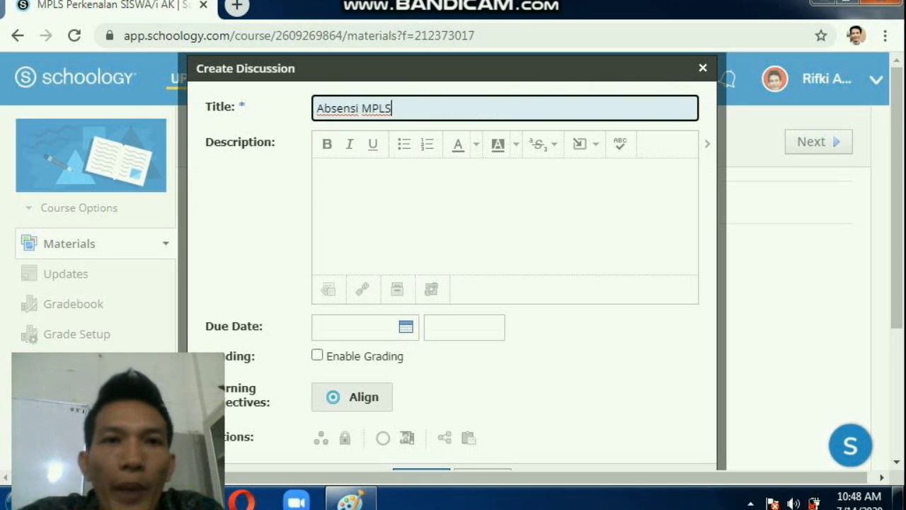
Begin the discussion's description with "kolom ini hanya berisikan daftar hadir siswa,".
{"action": "left_click", "coordinate": [320, 172]}
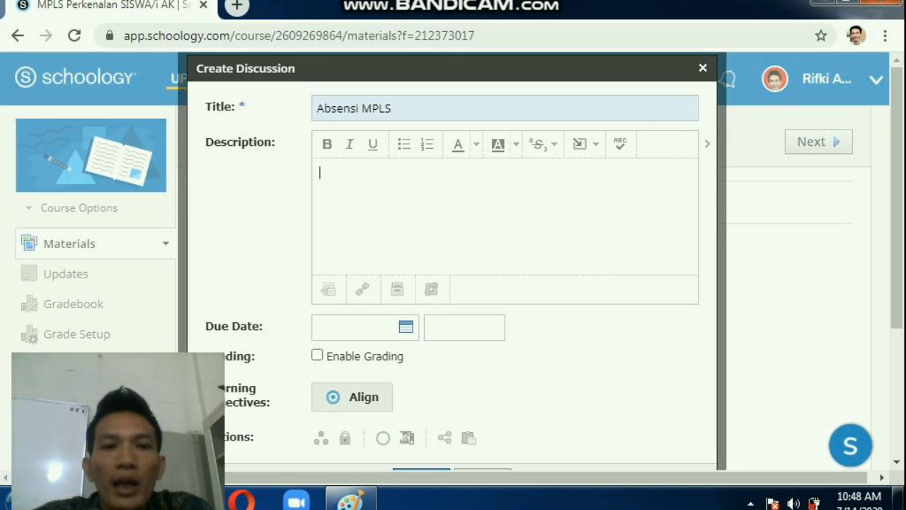
{"action": "type", "text": "kolo"}
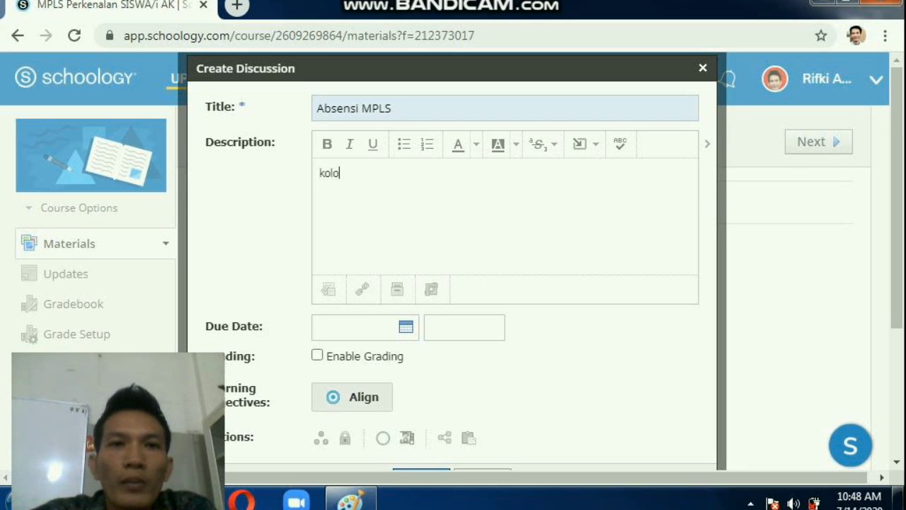
{"action": "type", "text": "m ini "}
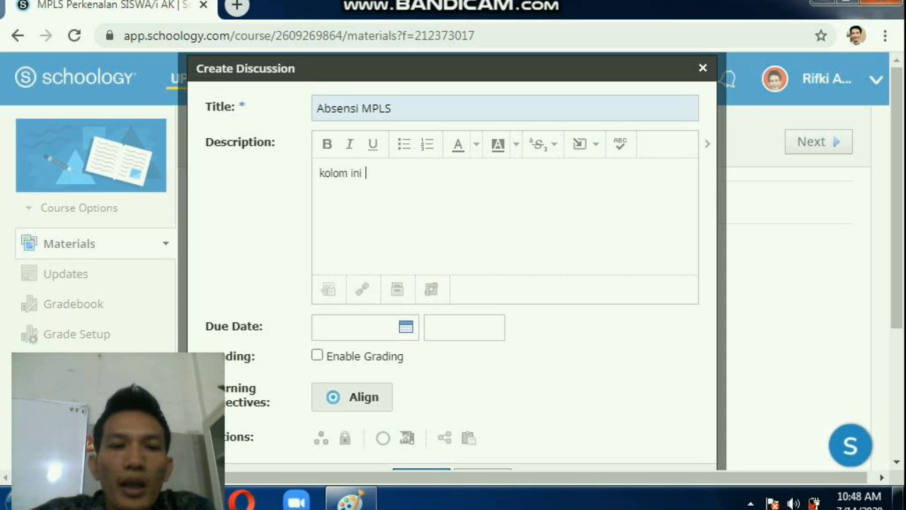
{"action": "type", "text": "hanya "}
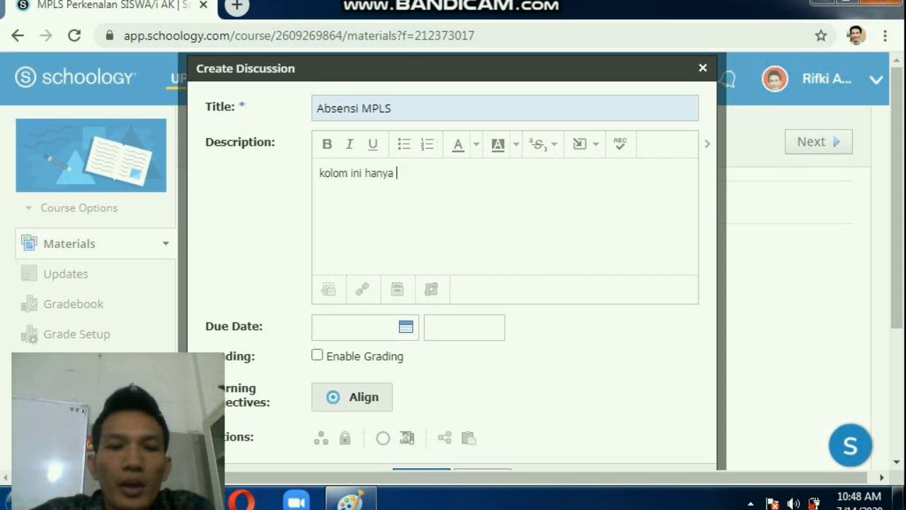
{"action": "type", "text": "berisik"}
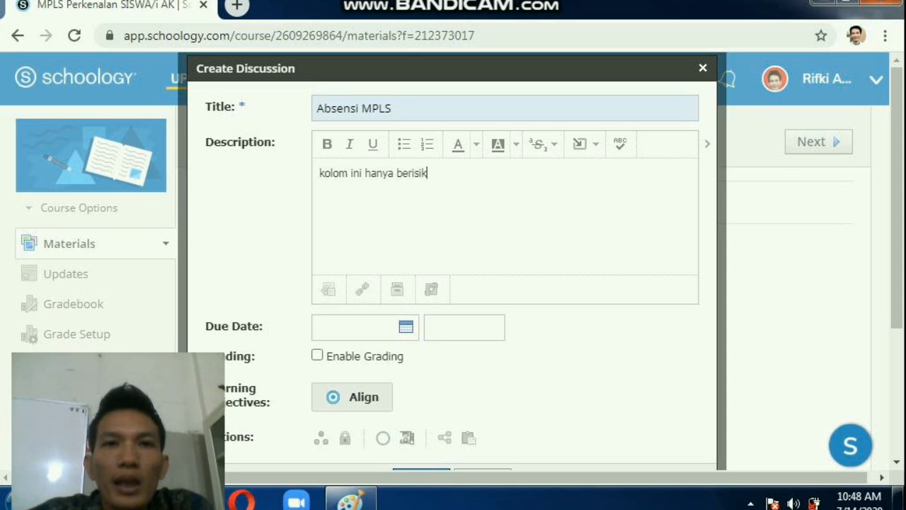
{"action": "type", "text": "an daf"}
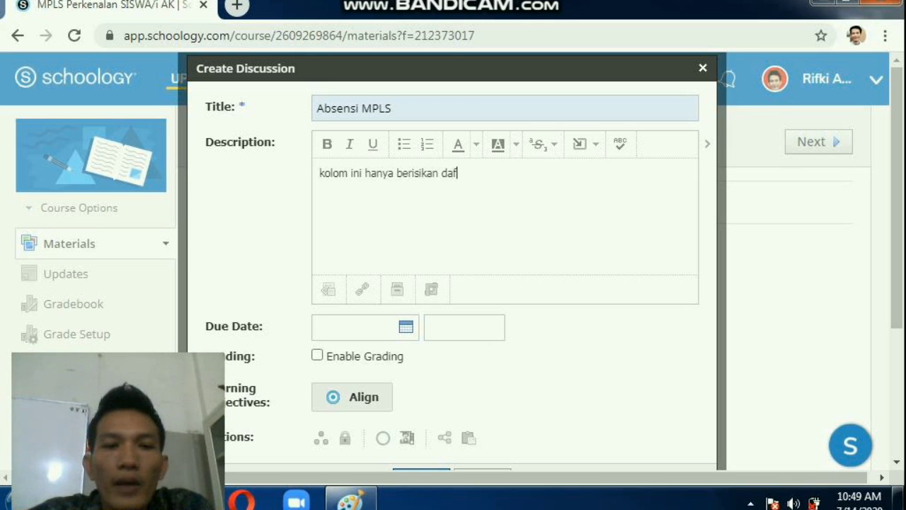
{"action": "type", "text": "tar hadir "}
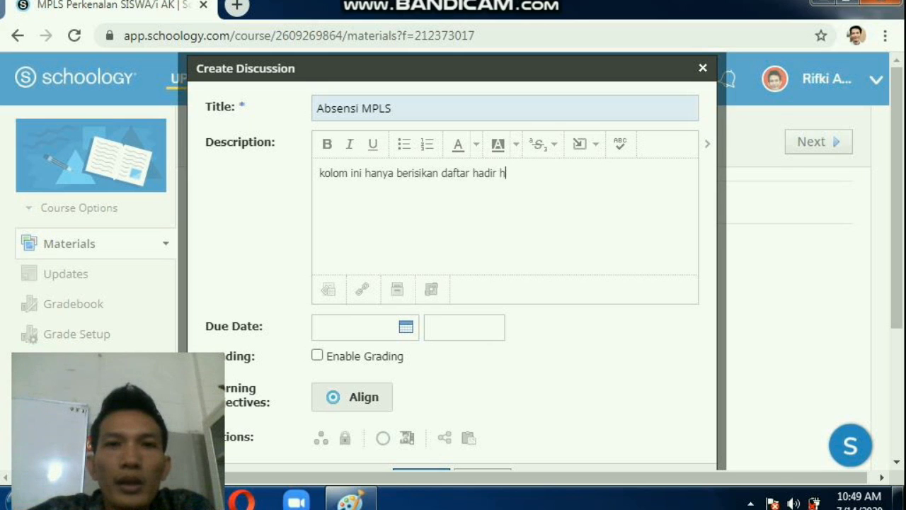
{"action": "type", "text": "sisw"}
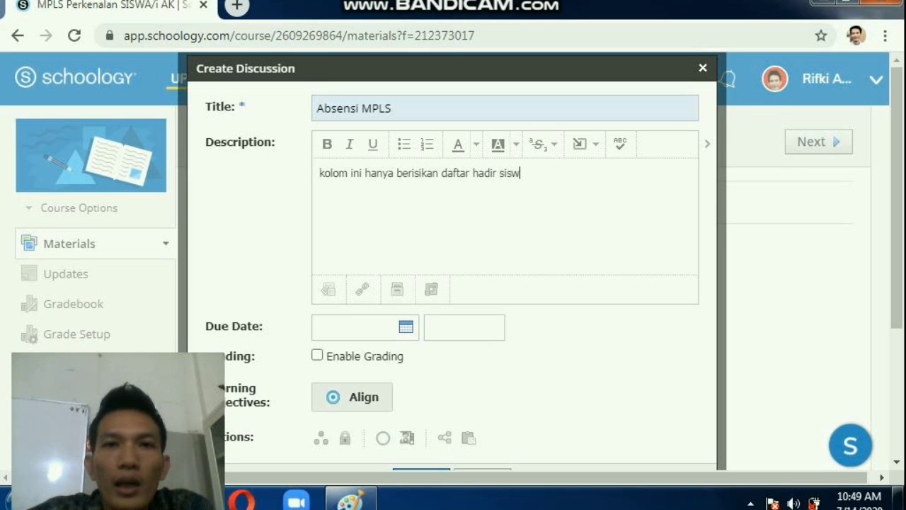
{"action": "type", "text": "a, "}
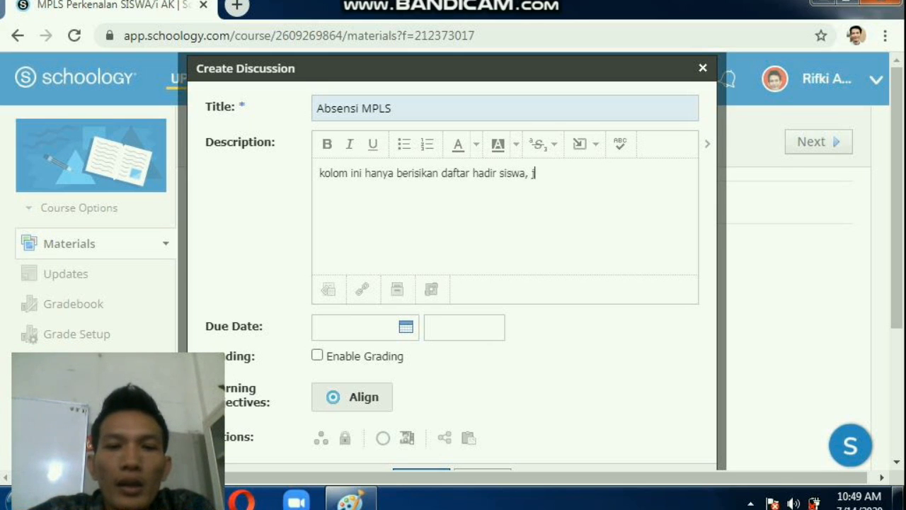
Continue the description's sentence with "kalian hanya boleh memposting sebanyak satu kali dengan format".
{"action": "type", "text": "kalian hanya "}
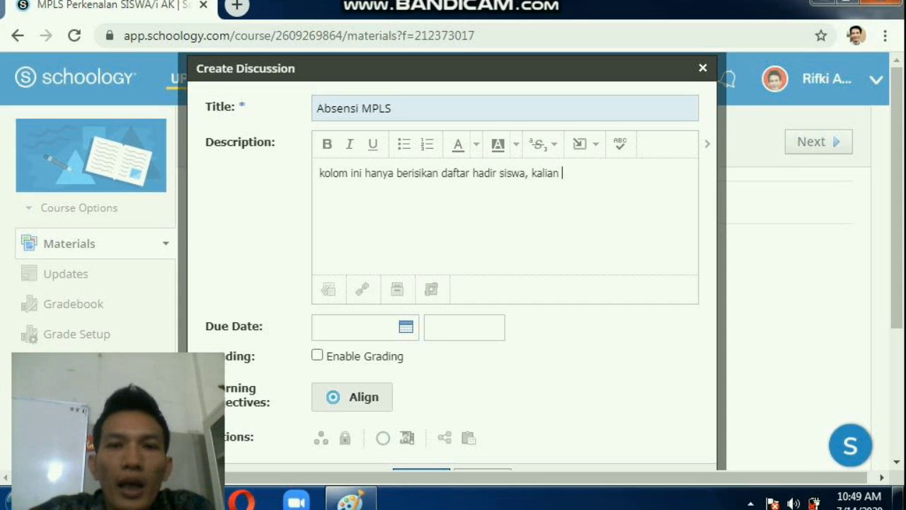
{"action": "type", "text": "m"}
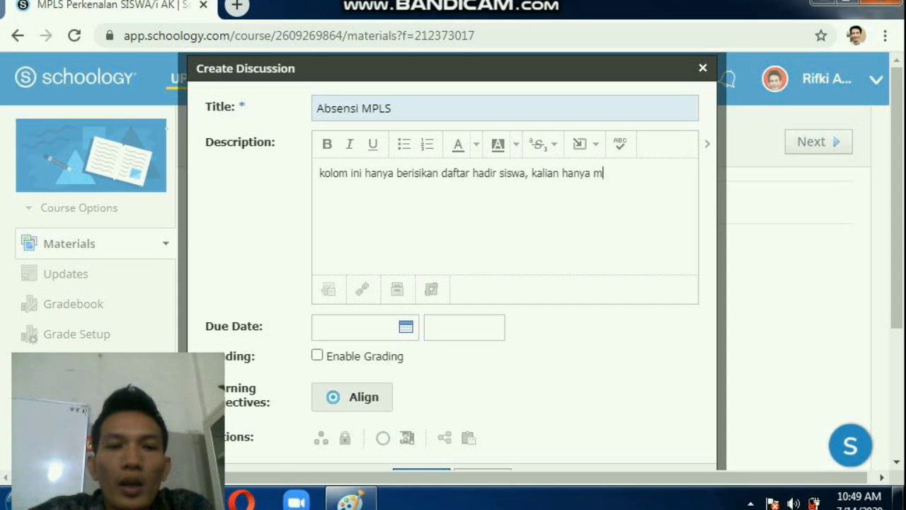
{"action": "type", "text": "empostig"}
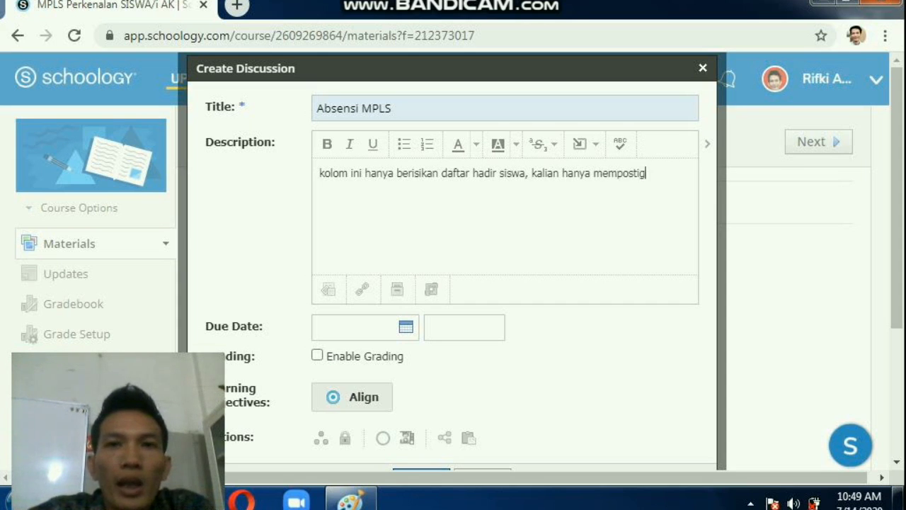
{"action": "key", "text": "BackSpace"}
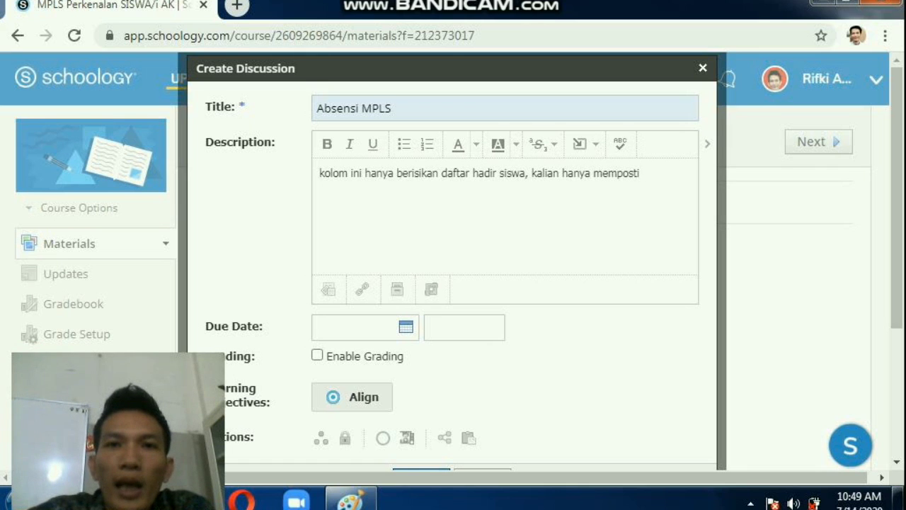
{"action": "type", "text": "boleh"}
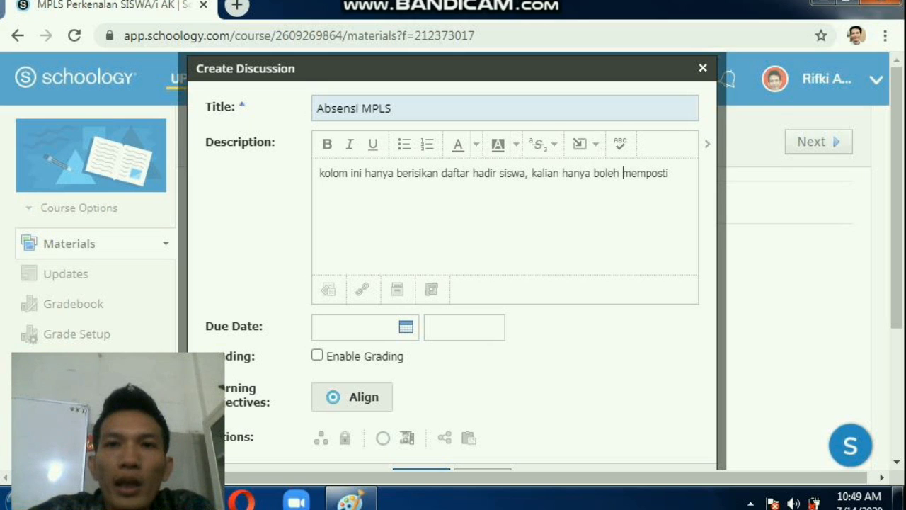
{"action": "left_click", "coordinate": [668, 173]}
{"action": "type", "text": "ng "}
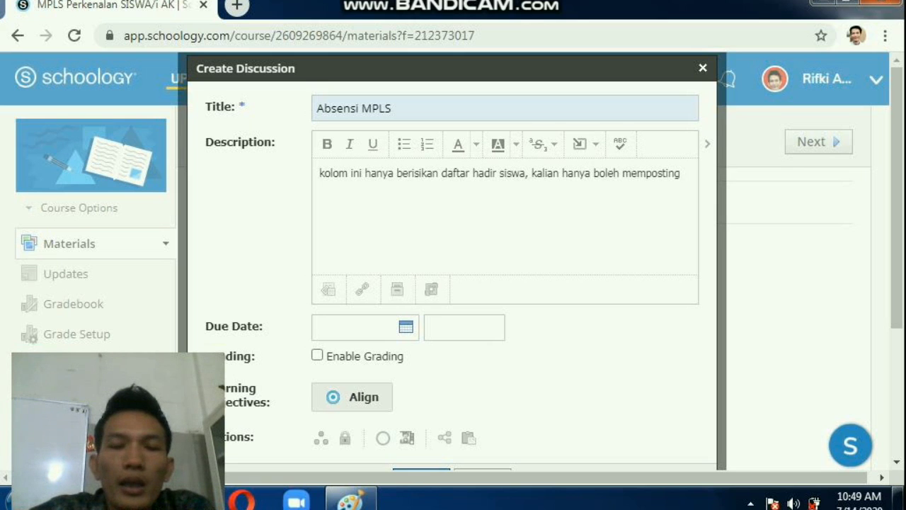
{"action": "type", "text": "sebanya"}
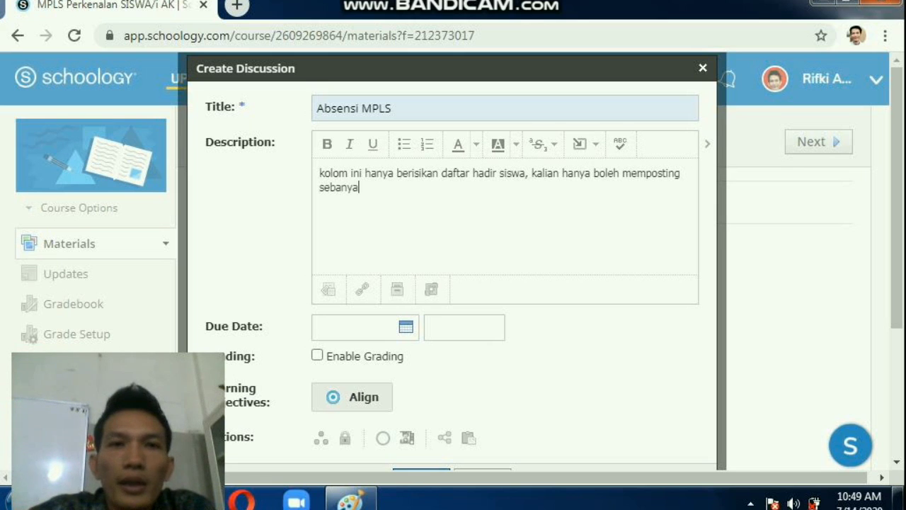
{"action": "type", "text": "k satu"}
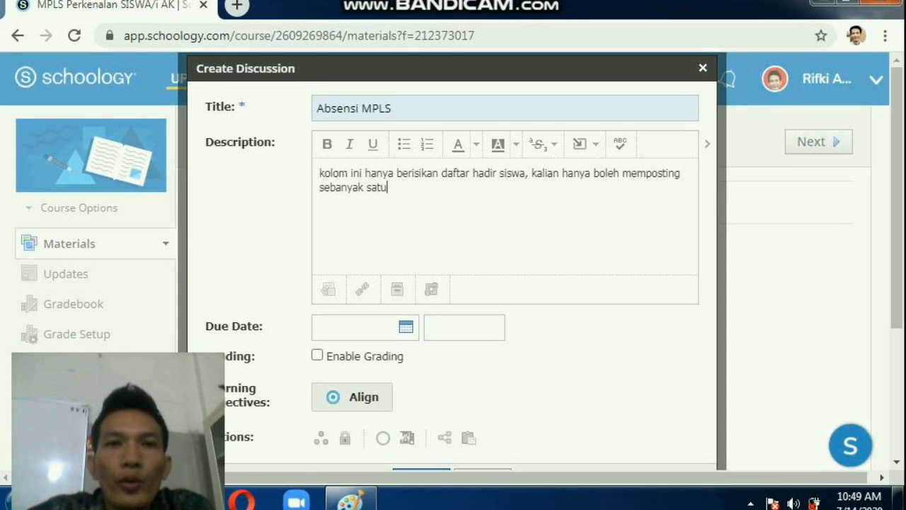
{"action": "type", "text": " kali"}
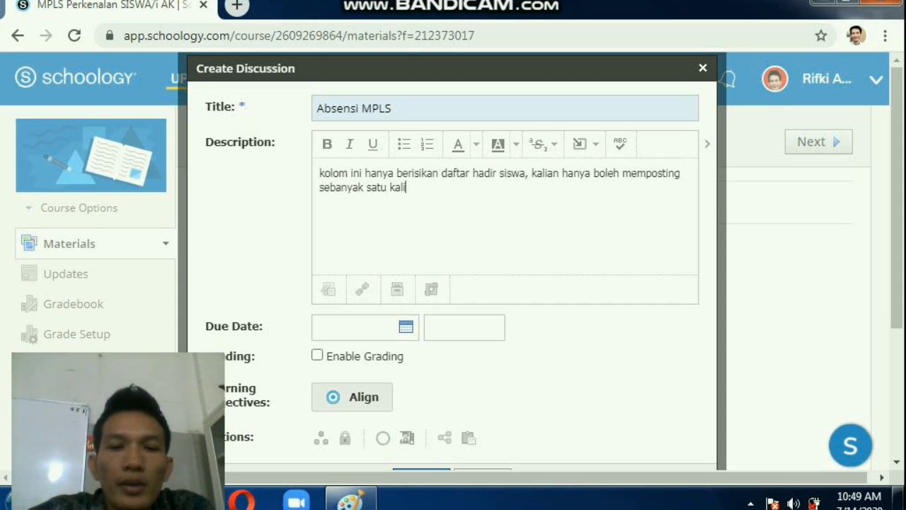
{"action": "type", "text": " dengan "}
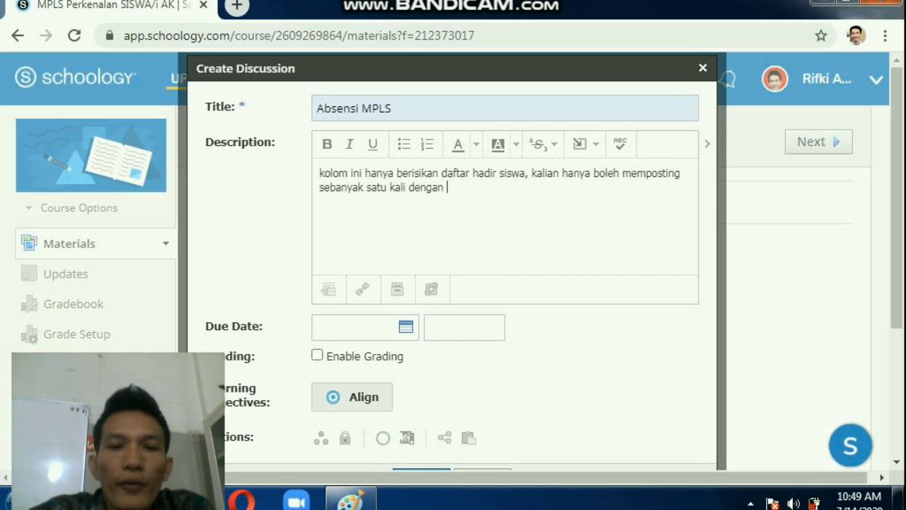
{"action": "type", "text": "format "}
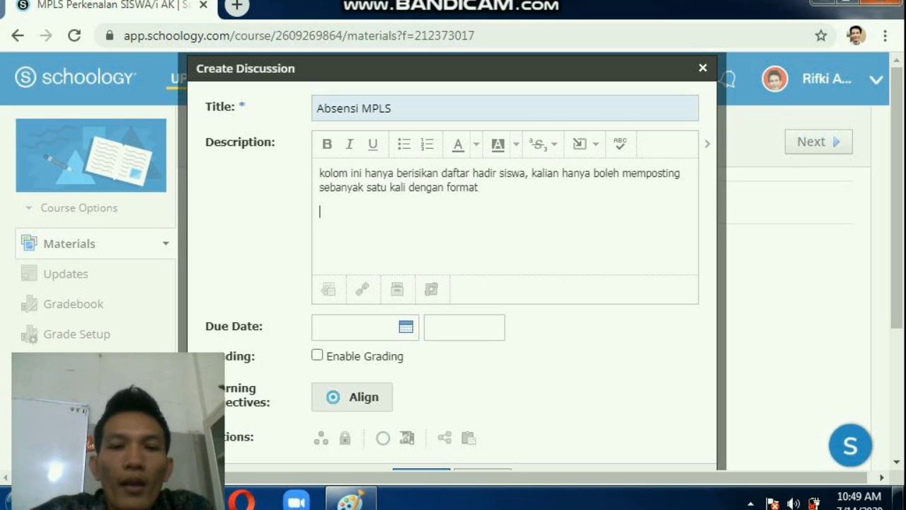
Add a separate paragraph reading "Nama lengkap (Hadir)" below the description's first sentence.
{"action": "type", "text": "Nama l"}
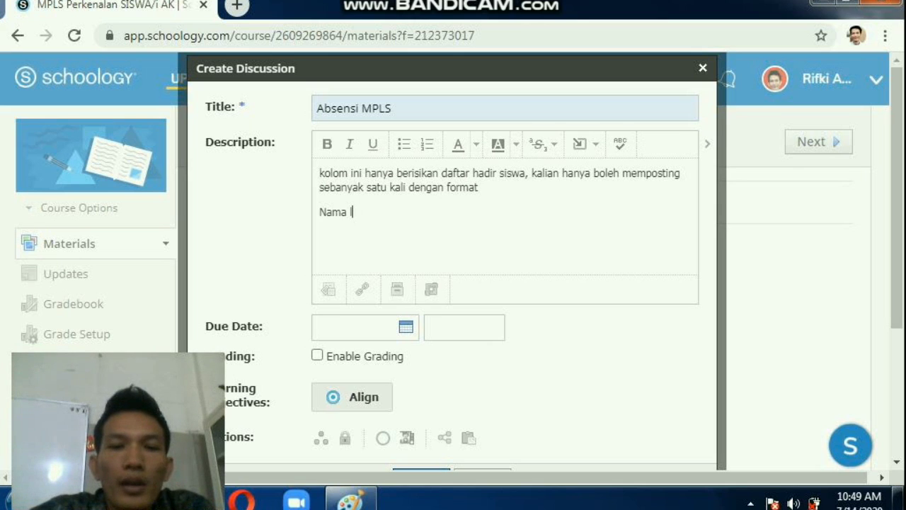
{"action": "type", "text": "engkap "}
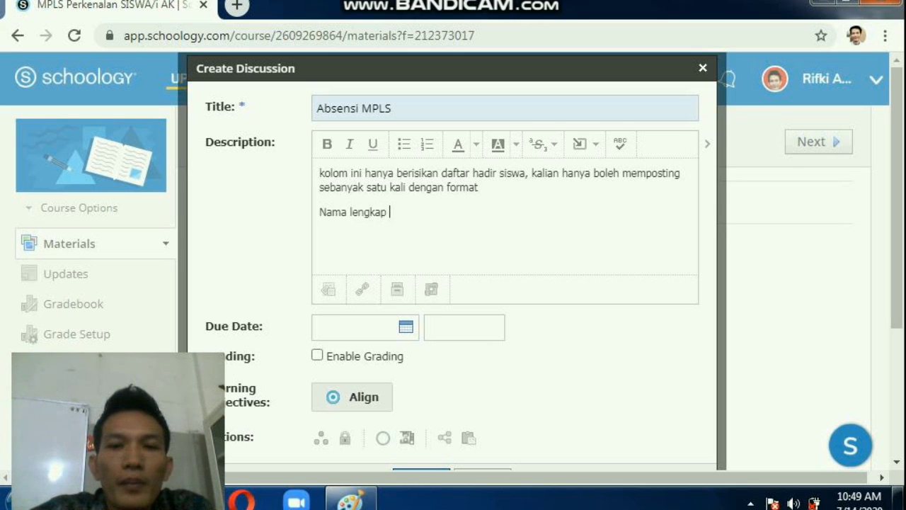
{"action": "type", "text": "(Had"}
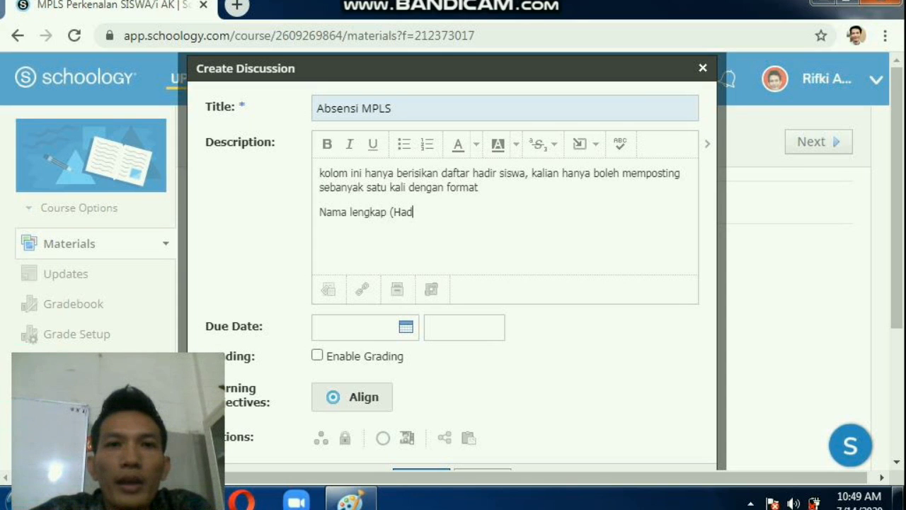
{"action": "type", "text": "ir)"}
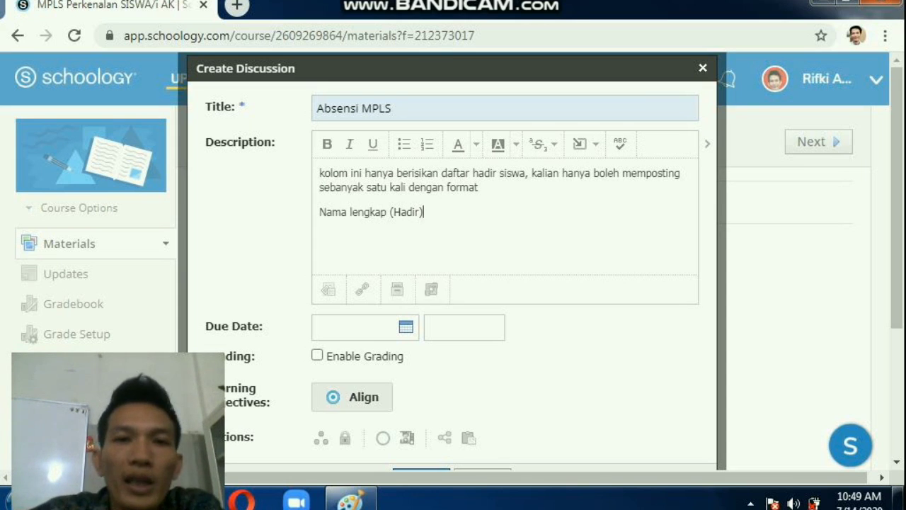
Set the discussion's due date to 7/14/20 at 12:15PM and create the discussion.
{"action": "left_click", "coordinate": [406, 327]}
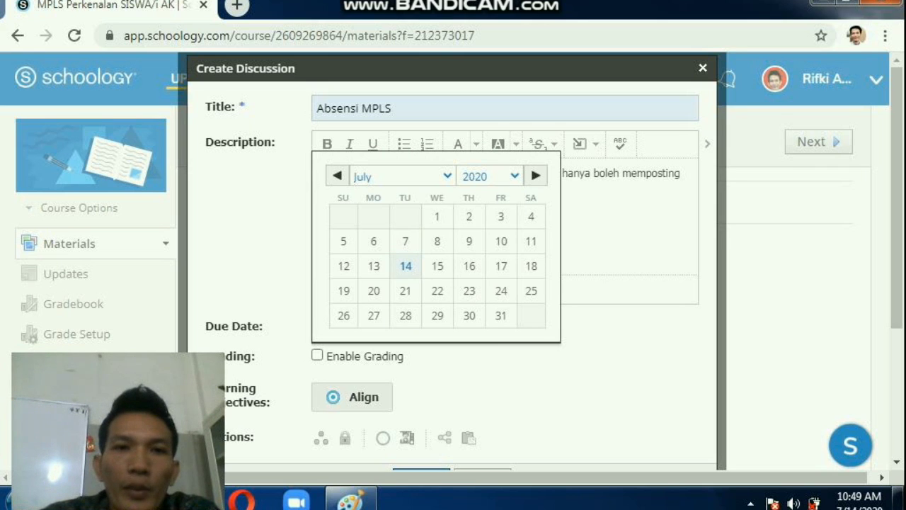
{"action": "left_click", "coordinate": [406, 265]}
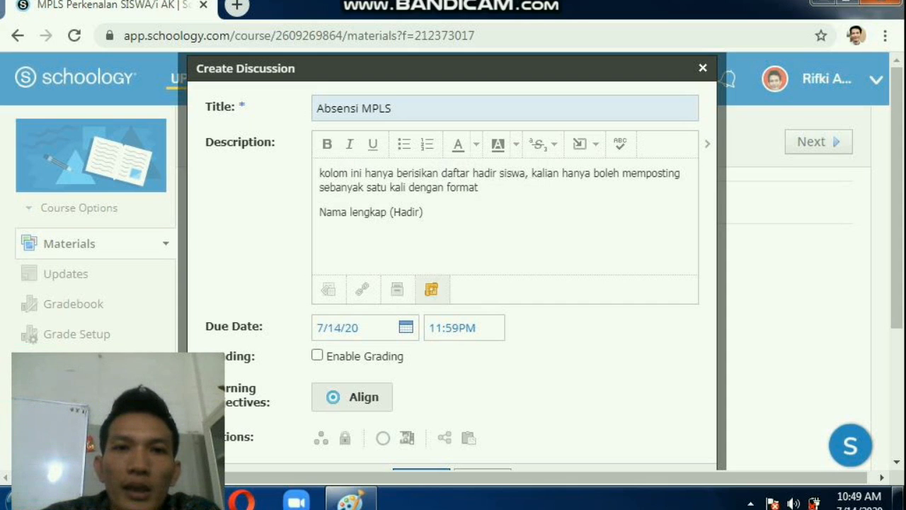
{"action": "left_click", "coordinate": [449, 328]}
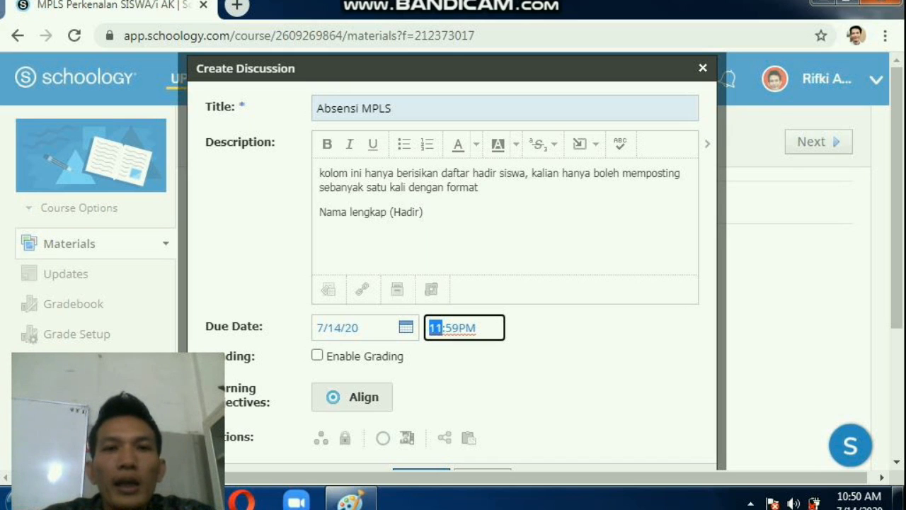
{"action": "type", "text": "12"}
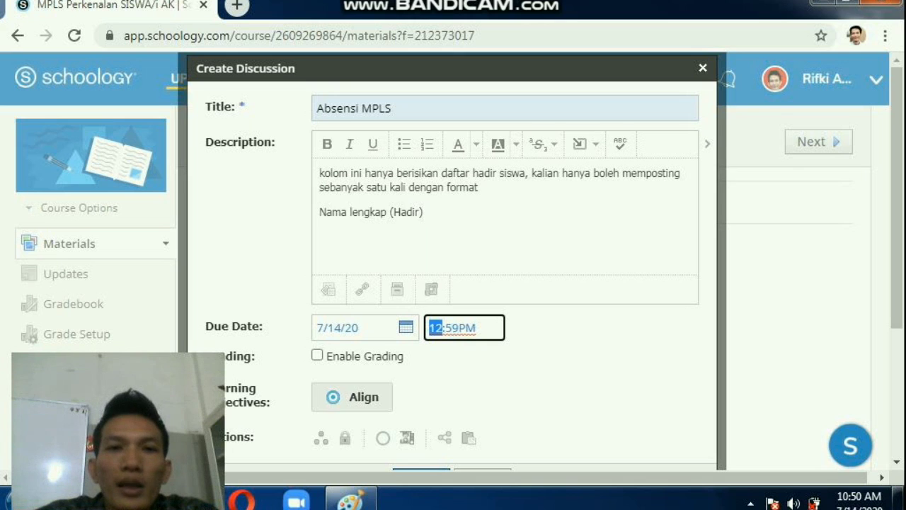
{"action": "left_click", "coordinate": [452, 328]}
{"action": "type", "text": "15"}
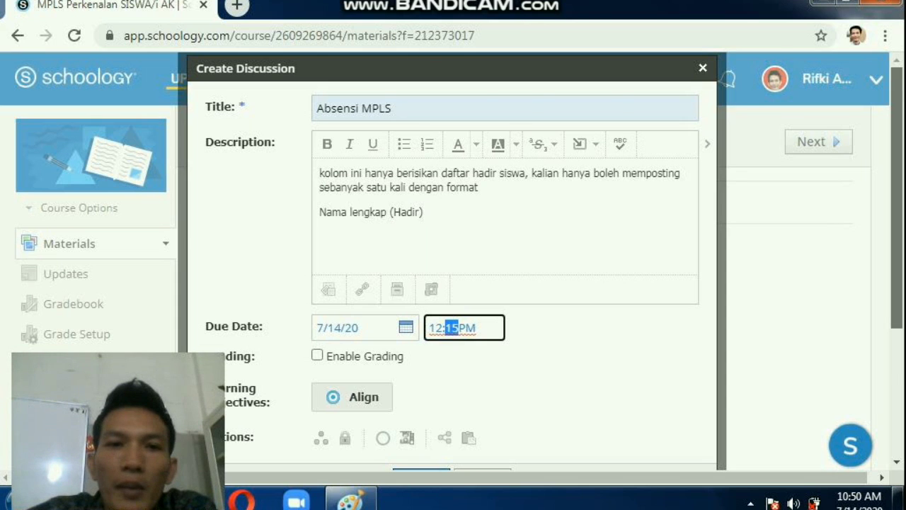
{"action": "scroll", "coordinate": [453, 262], "scroll_direction": "down", "scroll_amount": 1}
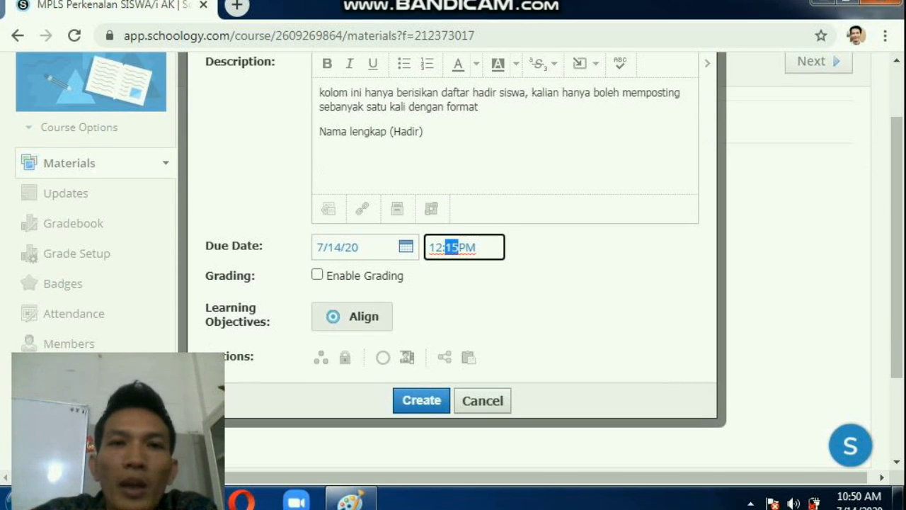
{"action": "left_click", "coordinate": [421, 400]}
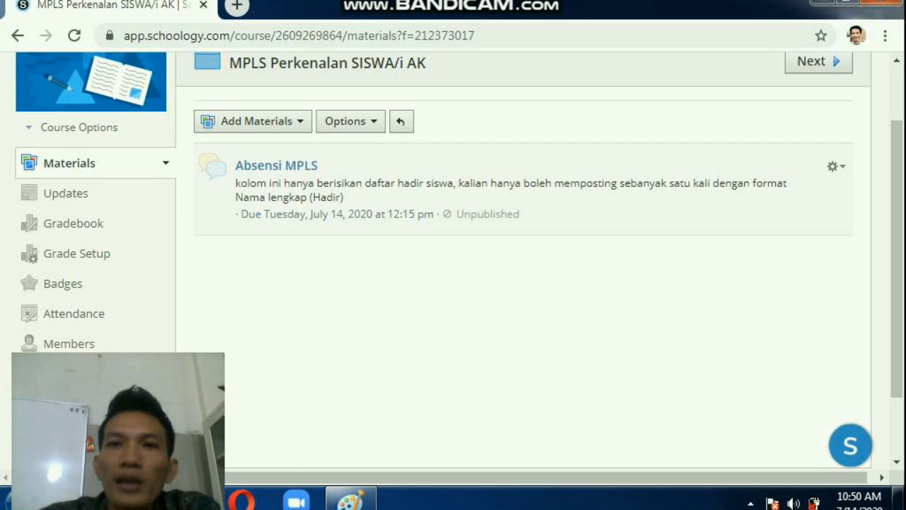
Review the Absensi MPLS discussion's page and return to the MPLS Perkenalan SISWA/i AK folder.
{"action": "left_click", "coordinate": [277, 165]}
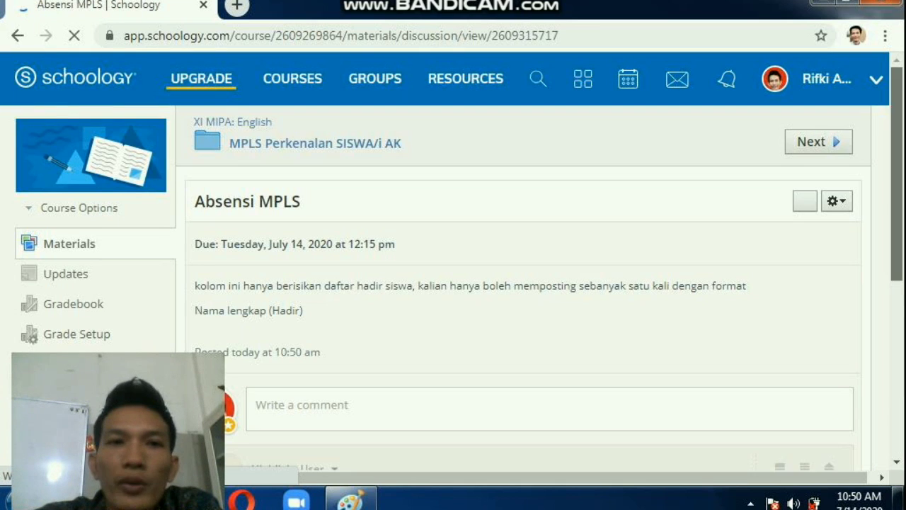
{"action": "scroll", "coordinate": [454, 283], "scroll_direction": "down", "scroll_amount": 2}
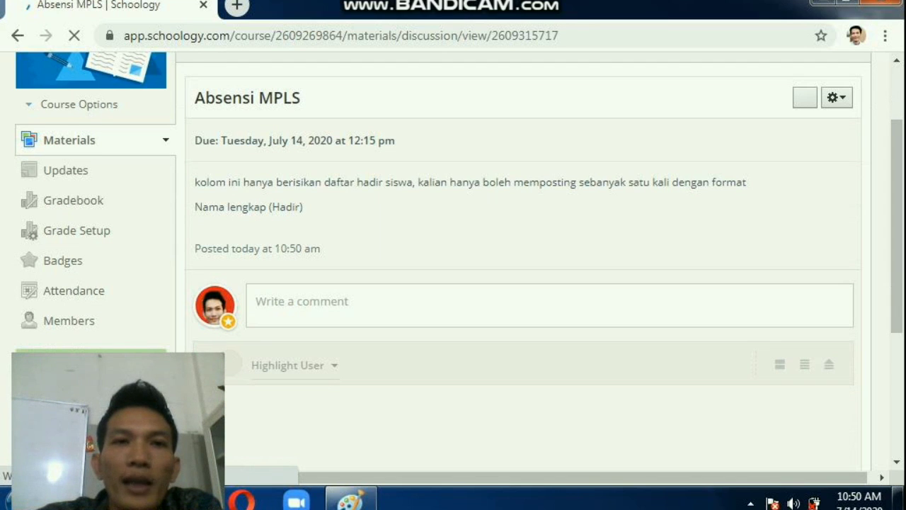
{"action": "left_click_drag", "start_coordinate": [897, 227], "coordinate": [898, 173]}
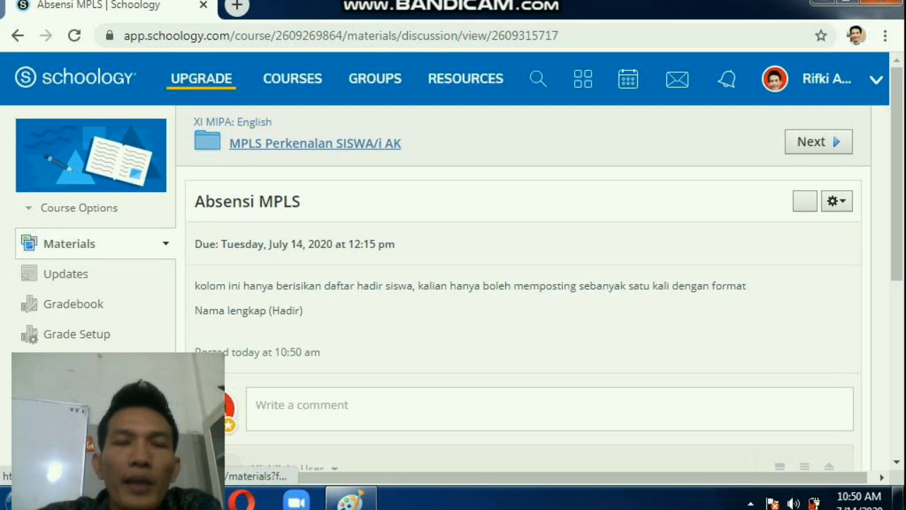
{"action": "left_click", "coordinate": [315, 143]}
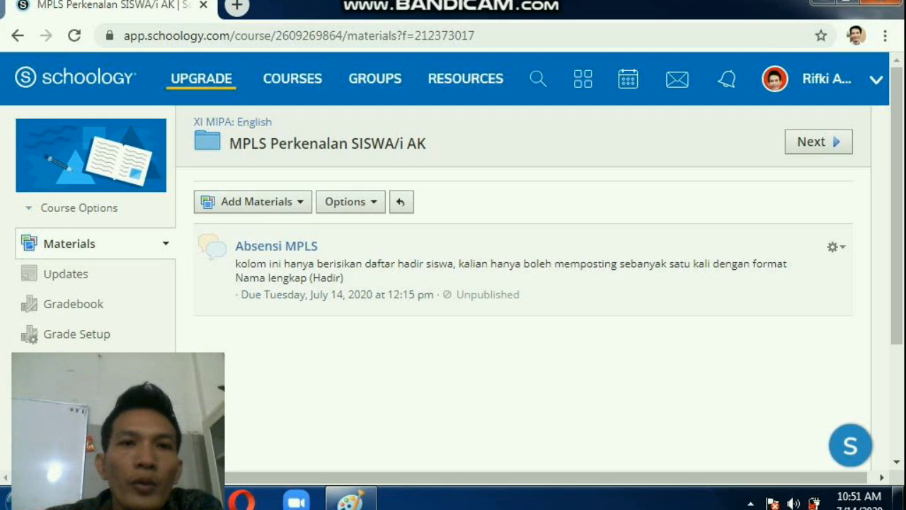
Start another discussion in the MPLS Perkenalan SISWA/i AK folder and title it "Kolom Diskusi".
{"action": "left_click", "coordinate": [253, 201]}
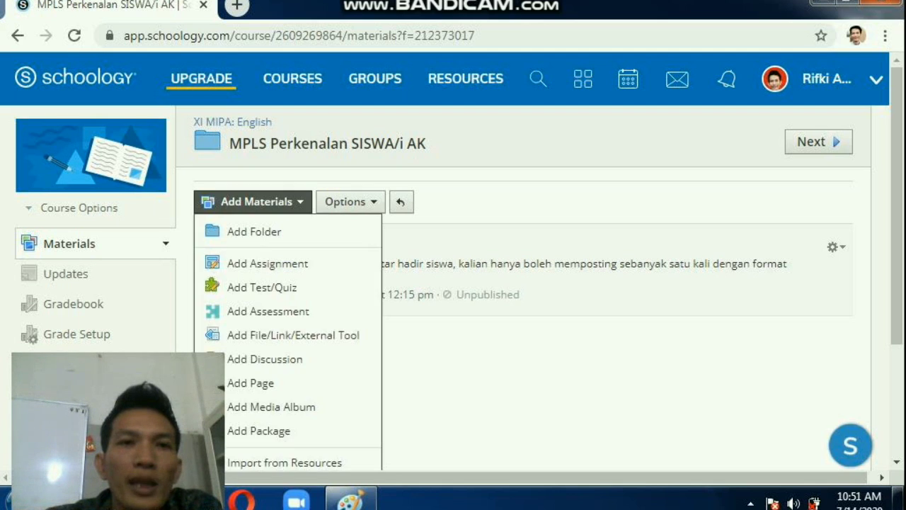
{"action": "left_click", "coordinate": [264, 359]}
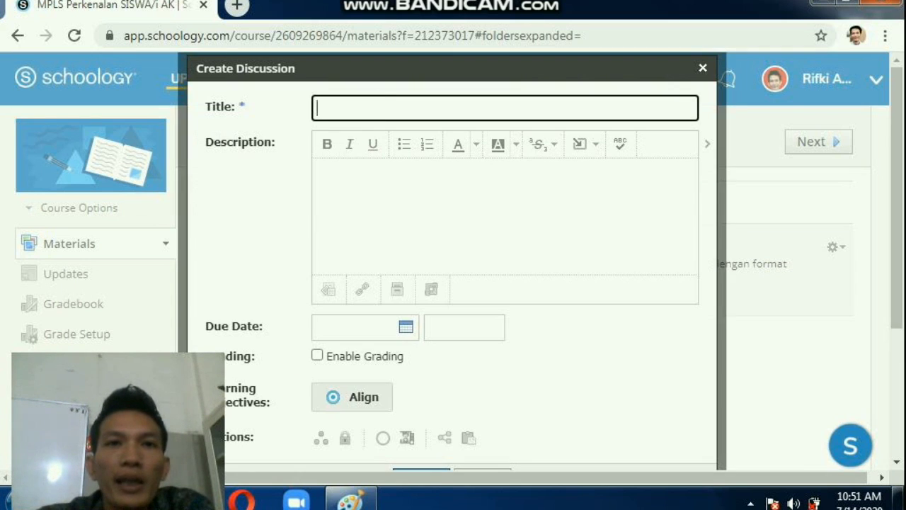
{"action": "left_click", "coordinate": [353, 109]}
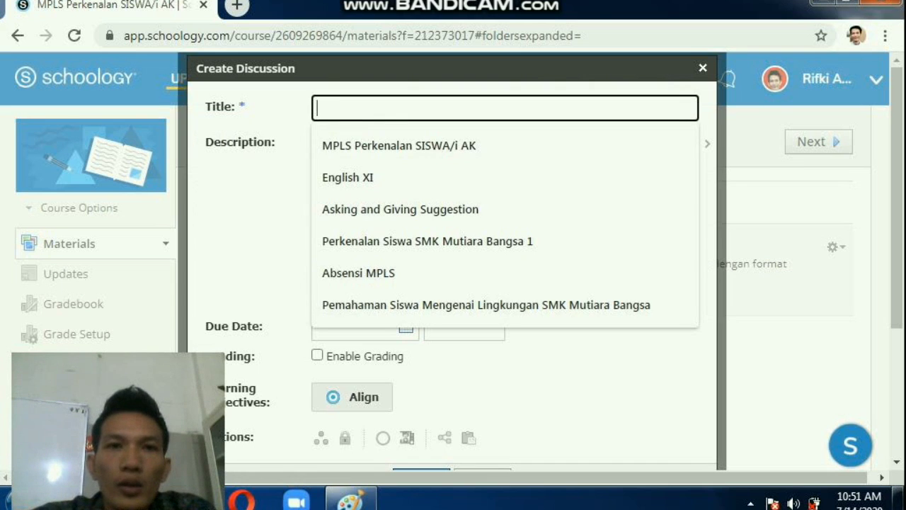
{"action": "type", "text": "Kol"}
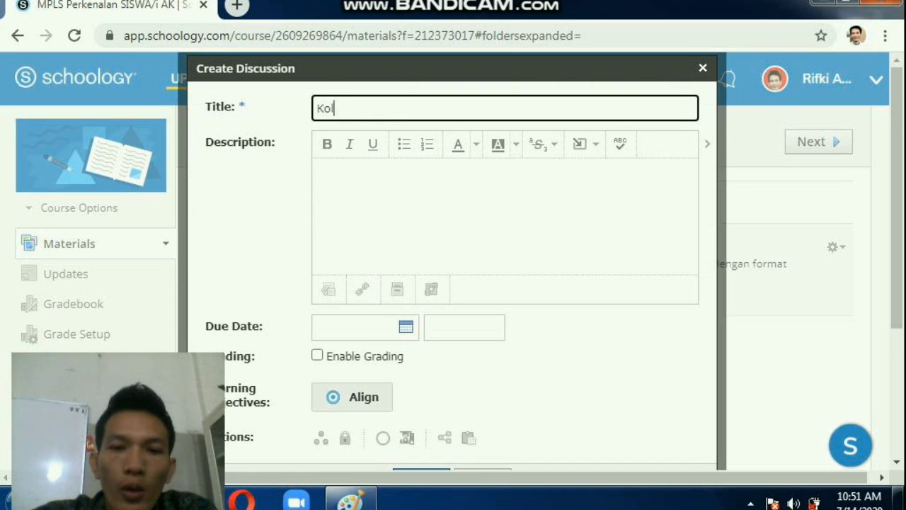
{"action": "type", "text": "om Diskusi"}
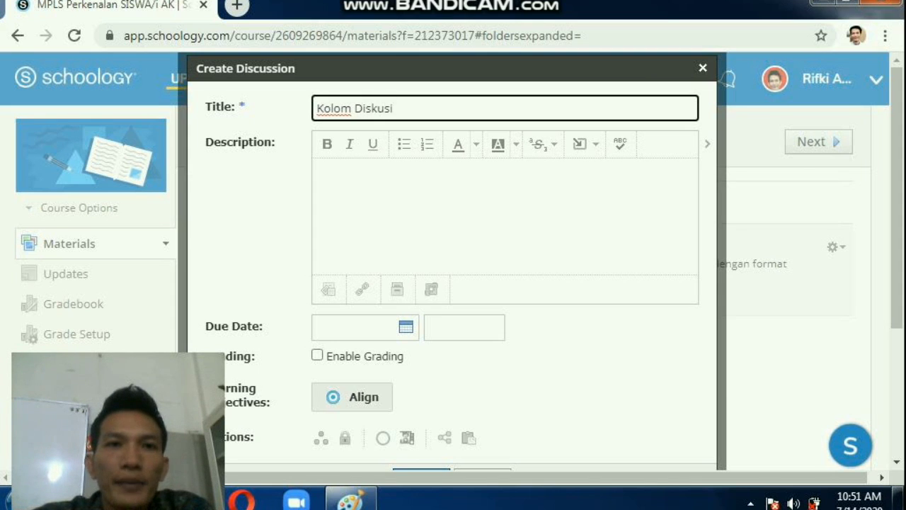
Begin the discussion's description with "Jika ada kesulitan atau perlu melakukan pembahasan yang".
{"action": "left_click", "coordinate": [321, 173]}
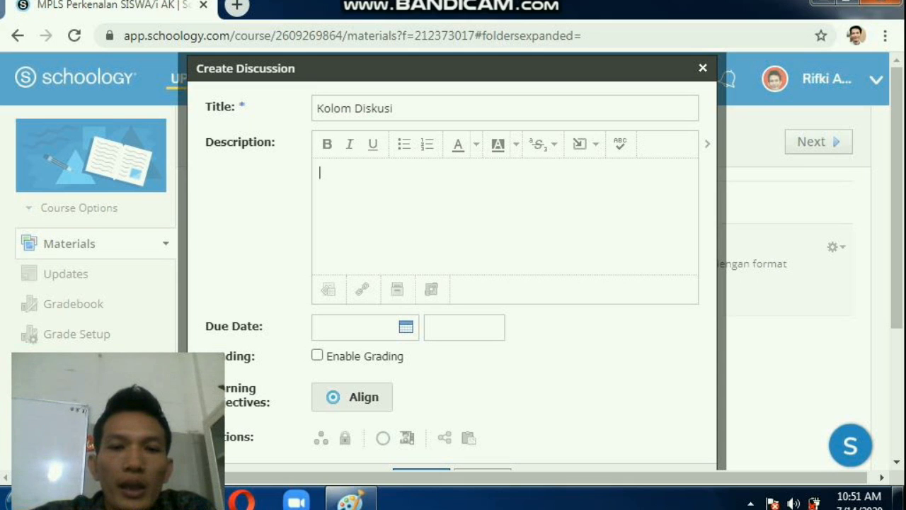
{"action": "type", "text": "Jika ada"}
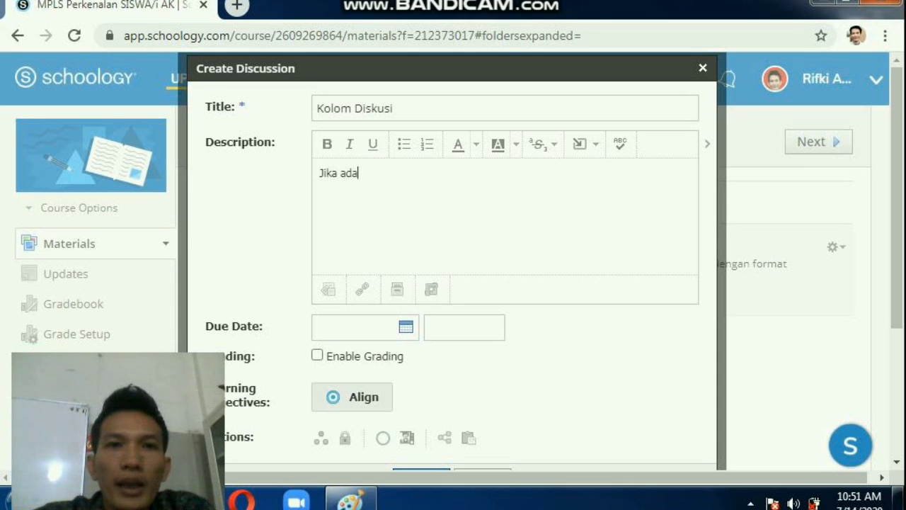
{"action": "type", "text": " kesulit"}
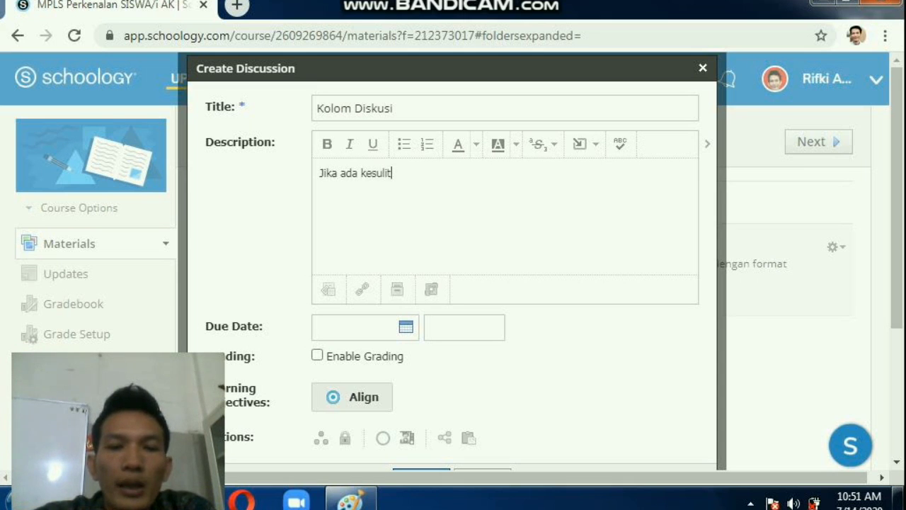
{"action": "type", "text": "an at"}
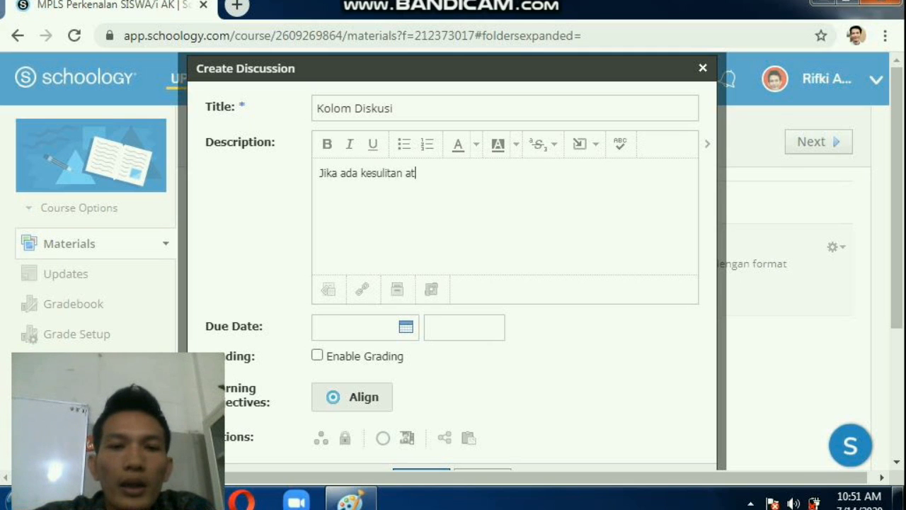
{"action": "type", "text": "au perlu"}
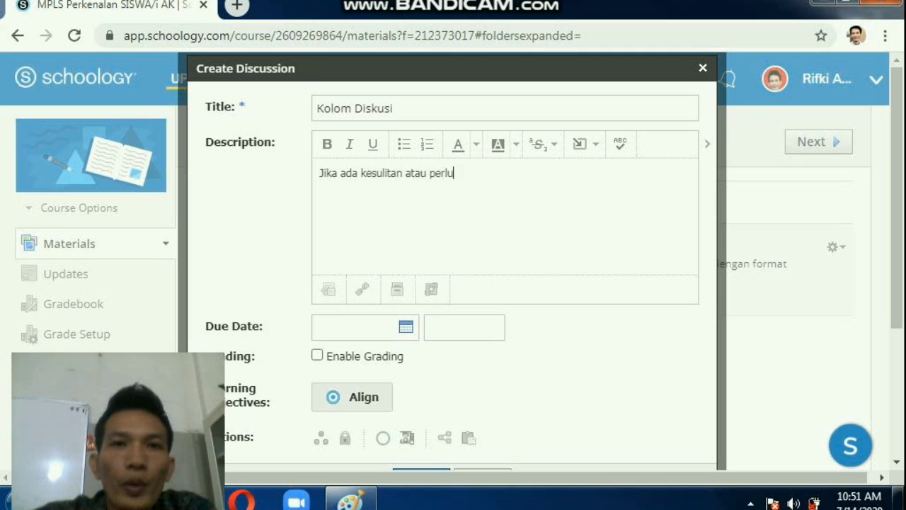
{"action": "type", "text": " melaku"}
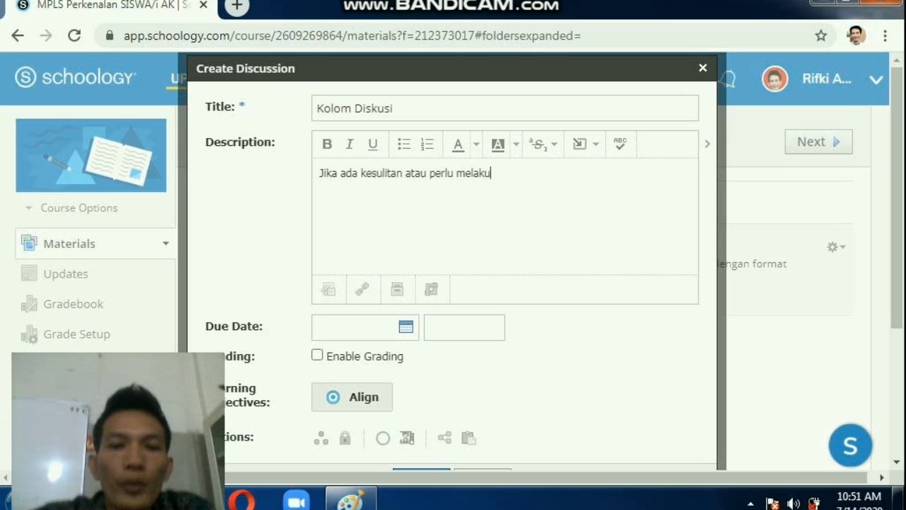
{"action": "type", "text": "kan pemba"}
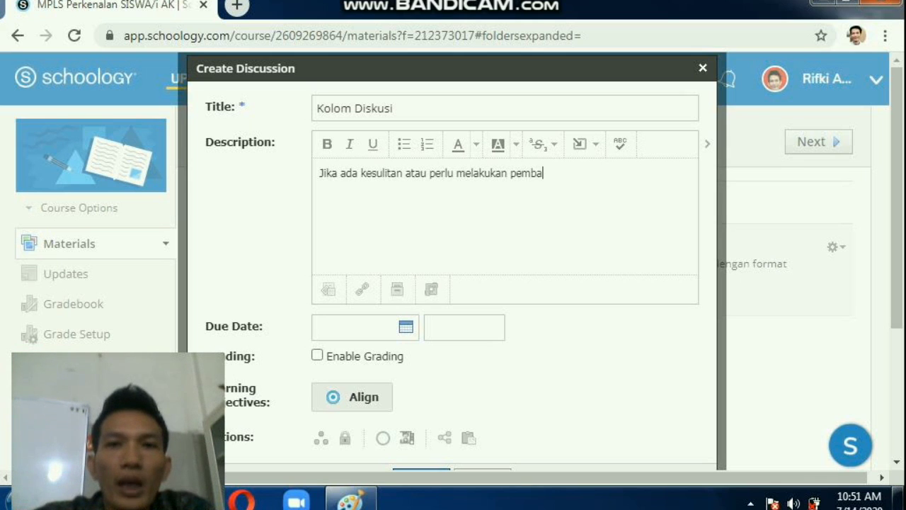
{"action": "type", "text": "hasan yang "}
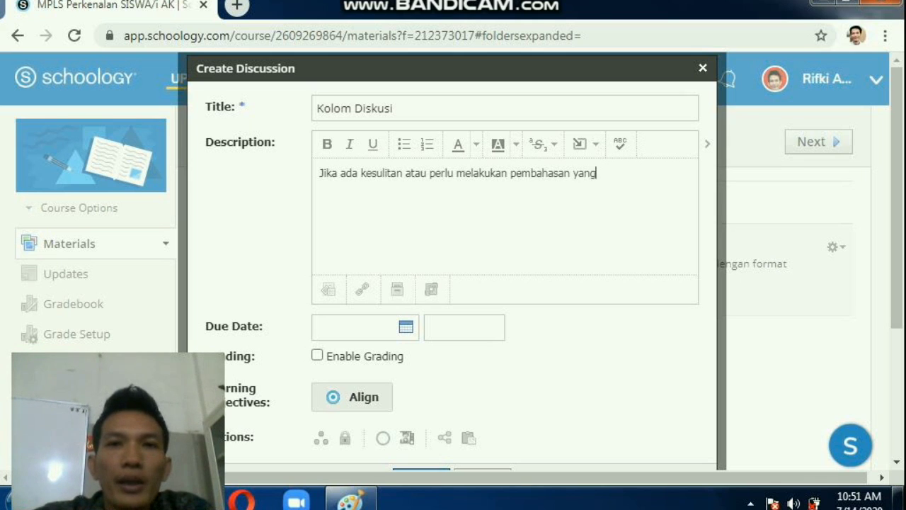
Complete the description with "lebih detail silahkan ajukan pertanyaan atau diskusi disini" and create the discussion without a due date.
{"action": "type", "text": "lebih "}
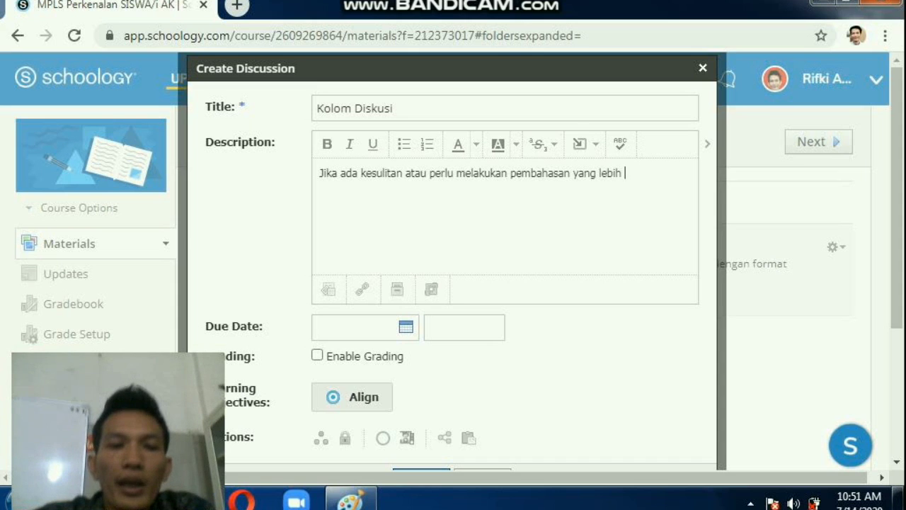
{"action": "type", "text": "detail"}
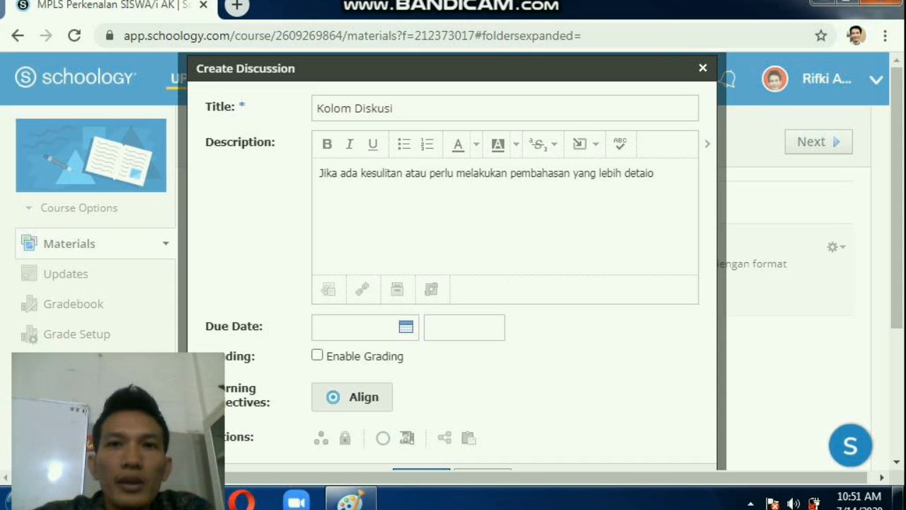
{"action": "key", "text": "BackSpace"}
{"action": "type", "text": "l silahkan "}
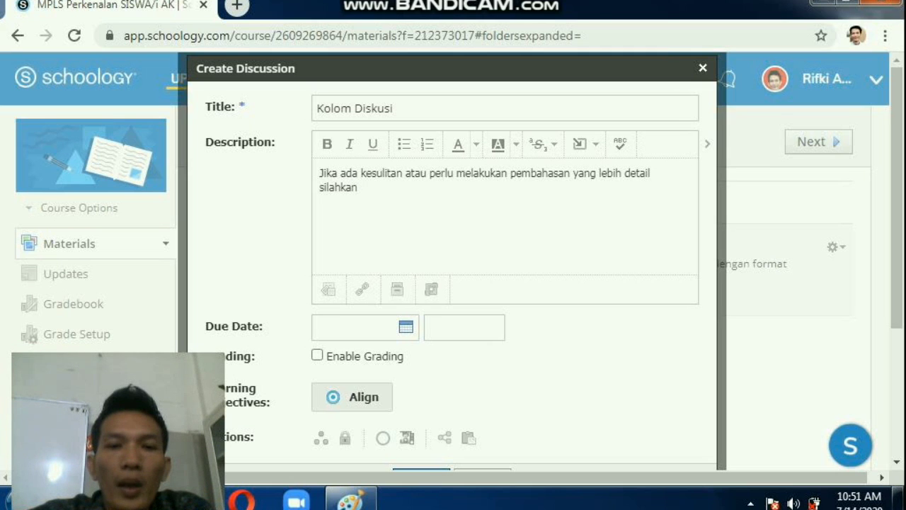
{"action": "type", "text": "ajukan "}
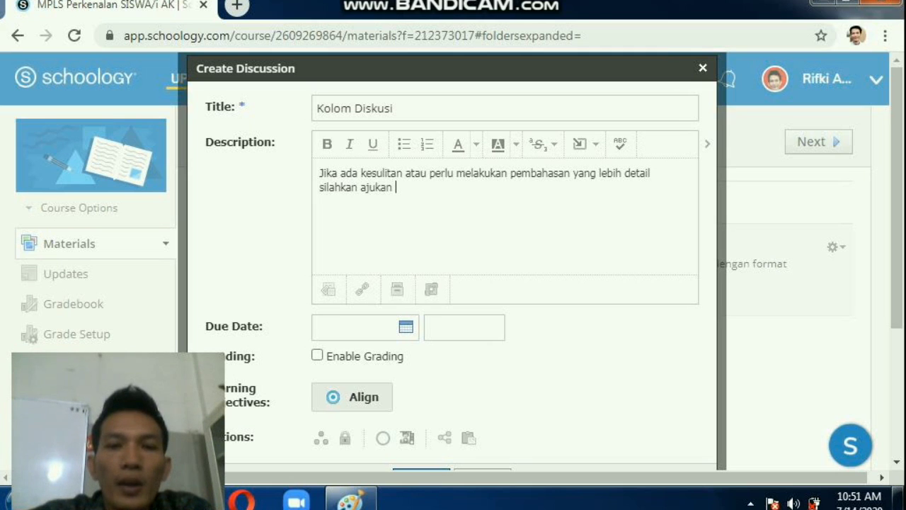
{"action": "type", "text": "pertanyaa"}
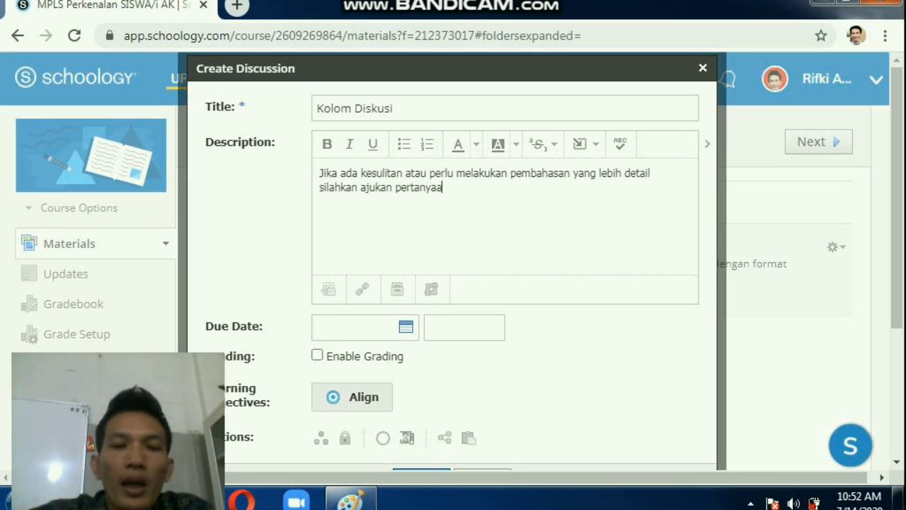
{"action": "type", "text": "n atau di"}
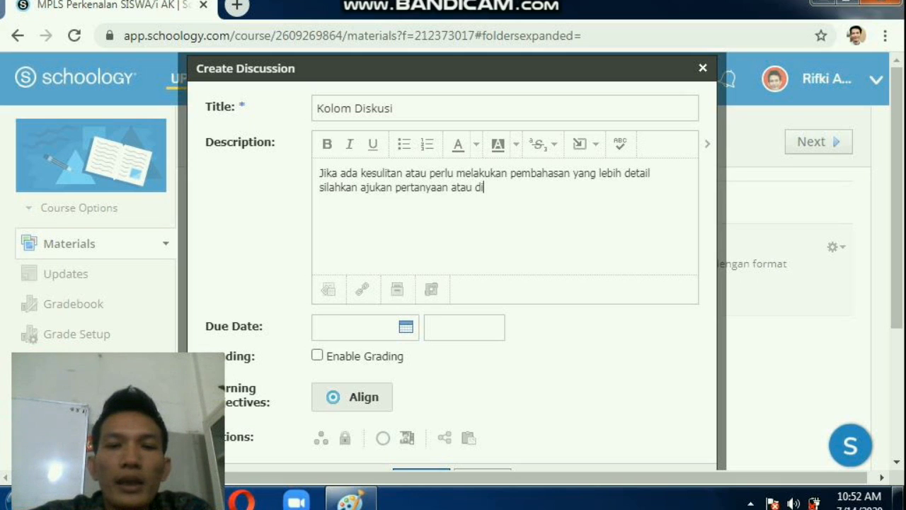
{"action": "type", "text": "skus"}
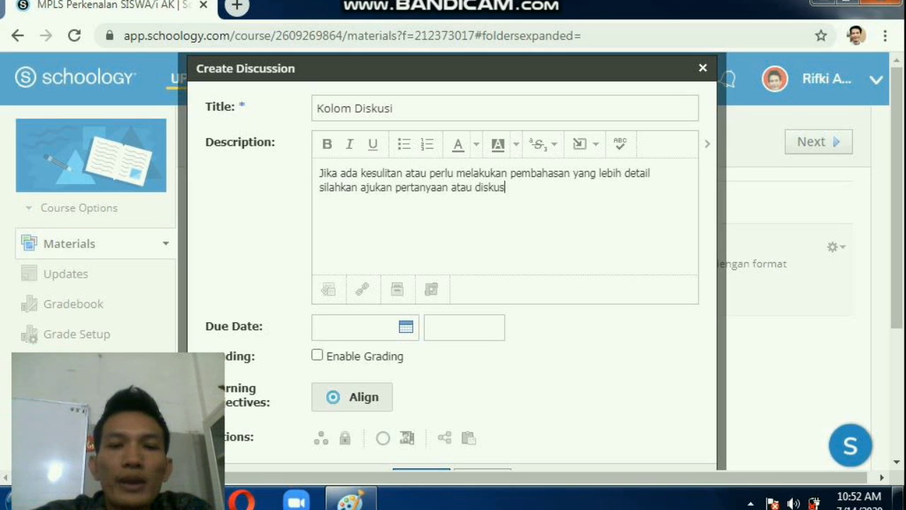
{"action": "type", "text": "i disini"}
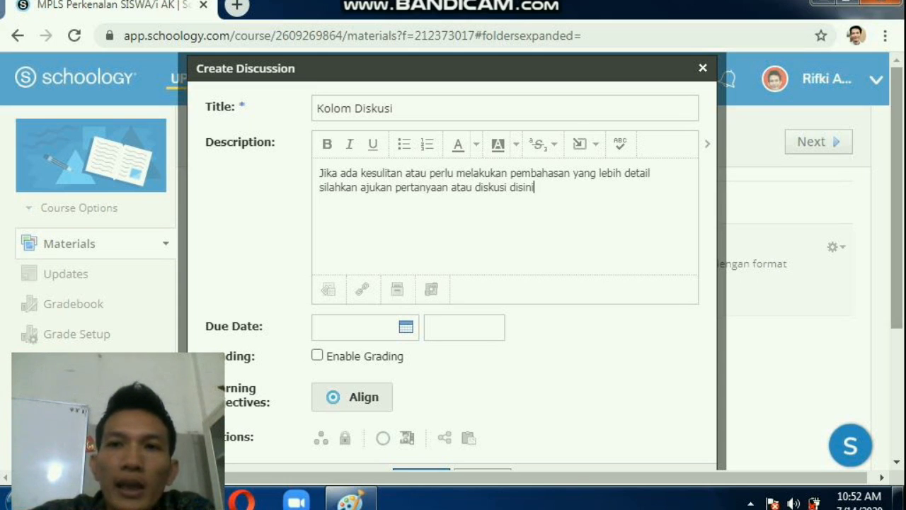
{"action": "scroll", "coordinate": [453, 262], "scroll_direction": "down", "scroll_amount": 2}
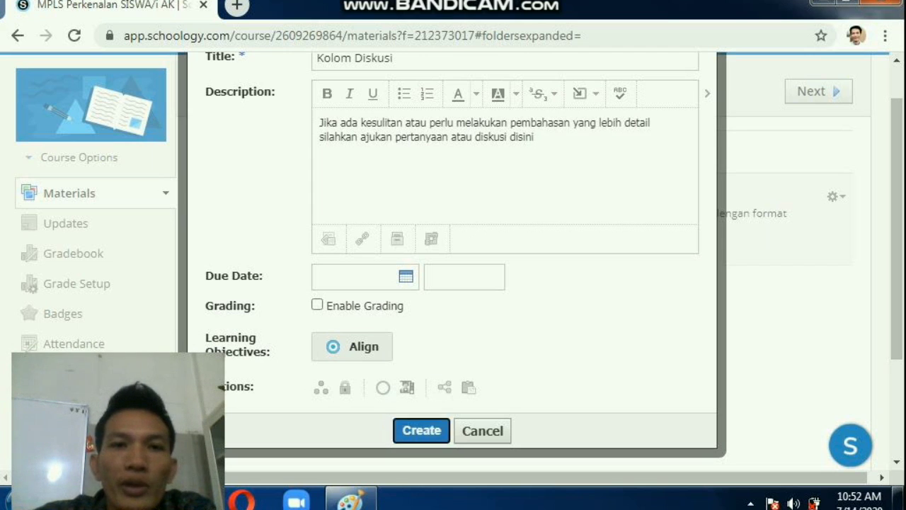
{"action": "left_click", "coordinate": [422, 430]}
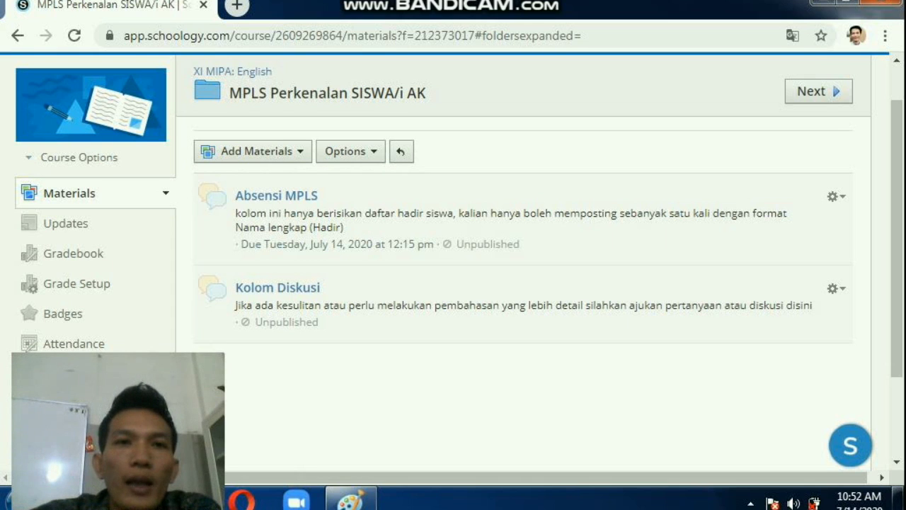
{"action": "left_click", "coordinate": [254, 152]}
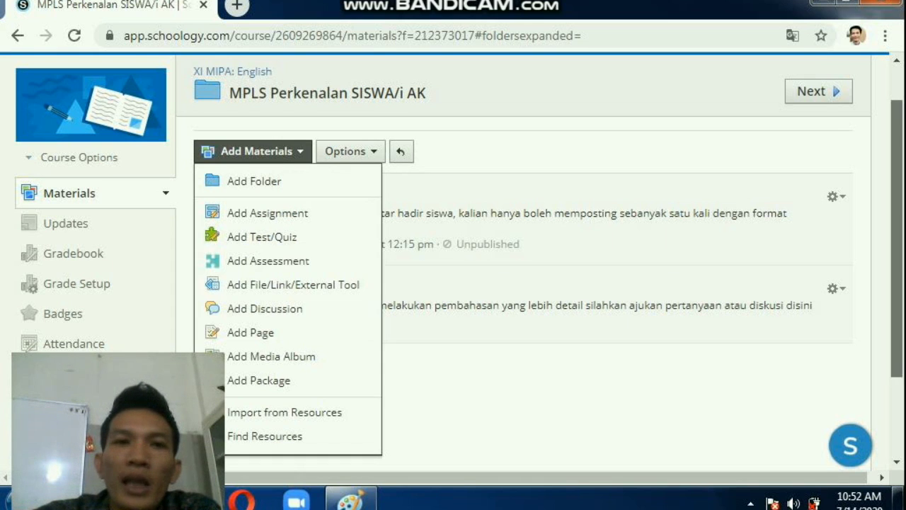
{"action": "scroll", "coordinate": [538, 283], "scroll_direction": "down", "scroll_amount": 1}
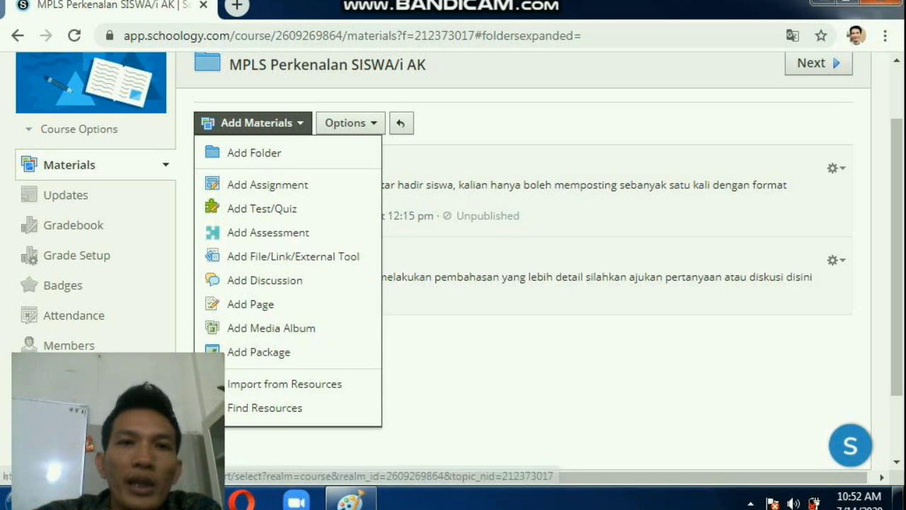
{"action": "left_click", "coordinate": [482, 383]}
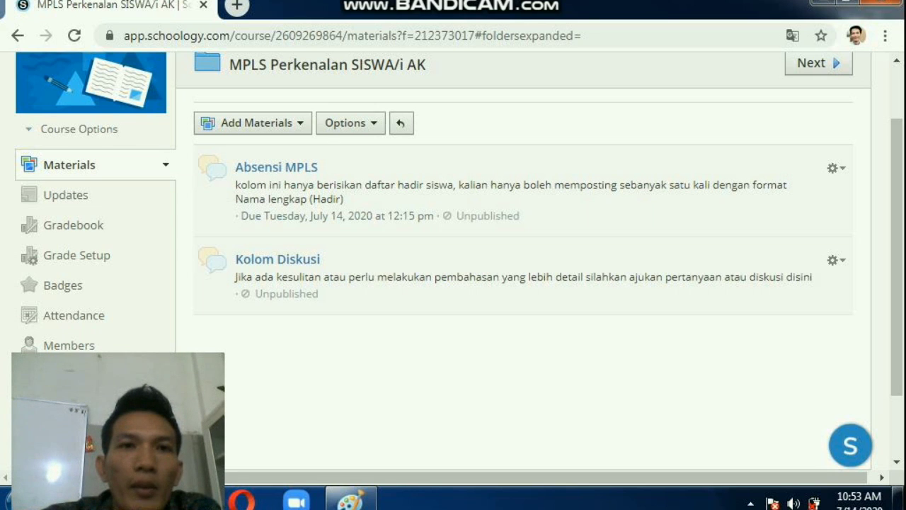
Start a new page in the folder, title it "Introducing" and place the text cursor in its empty body.
{"action": "left_click", "coordinate": [253, 122]}
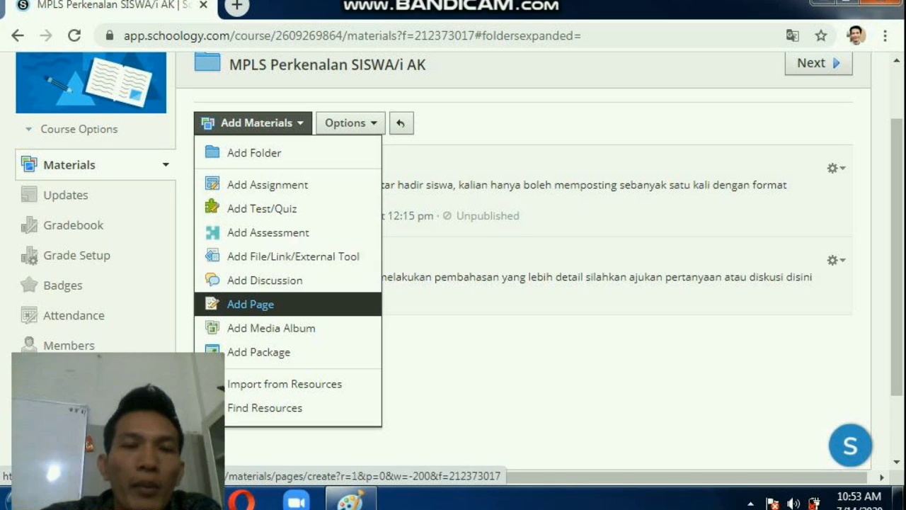
{"action": "left_click", "coordinate": [251, 304]}
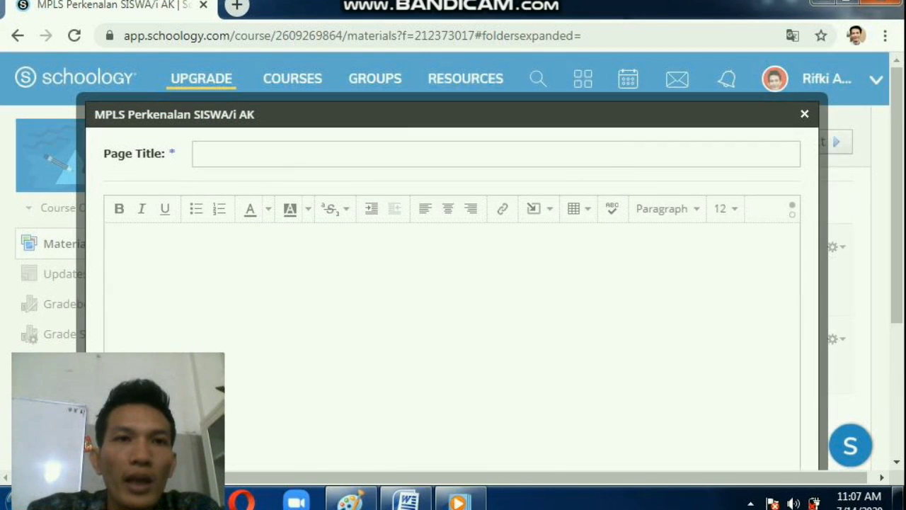
{"action": "key", "text": "F12"}
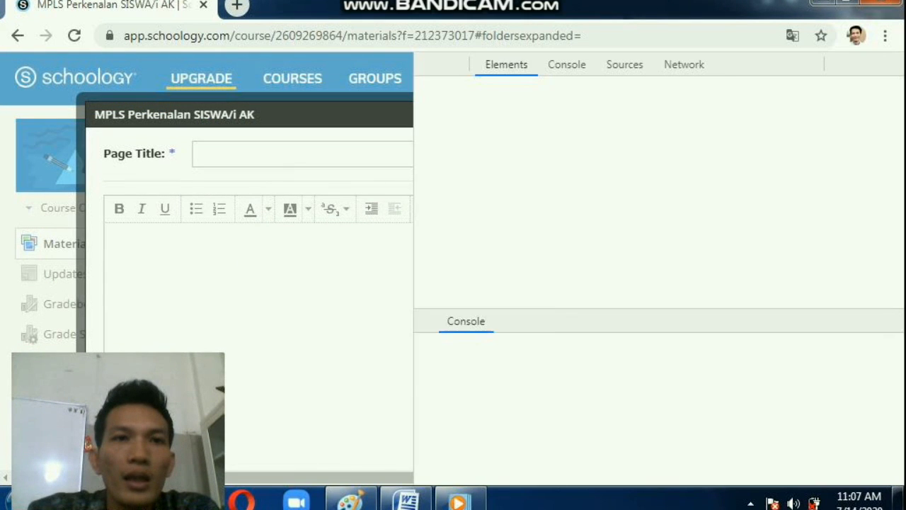
{"action": "left_click", "coordinate": [295, 153]}
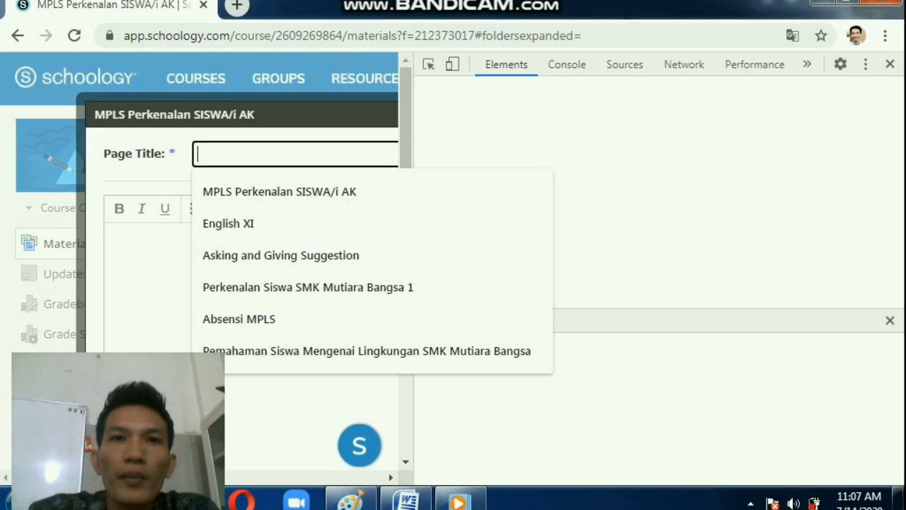
{"action": "left_click", "coordinate": [890, 64]}
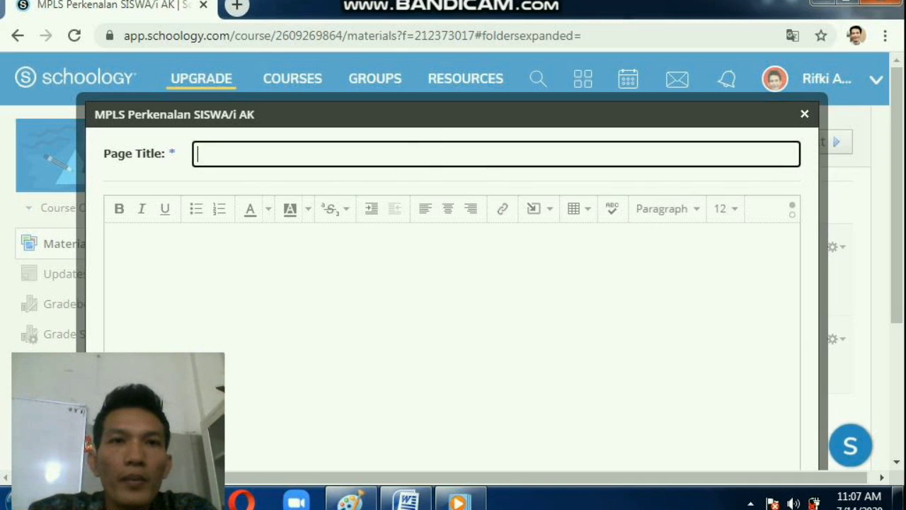
{"action": "type", "text": "Intro"}
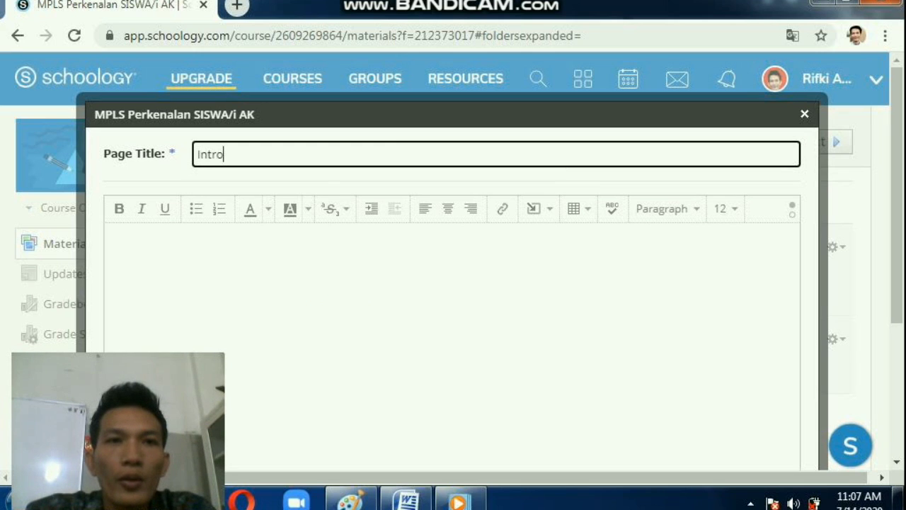
{"action": "type", "text": "ducing"}
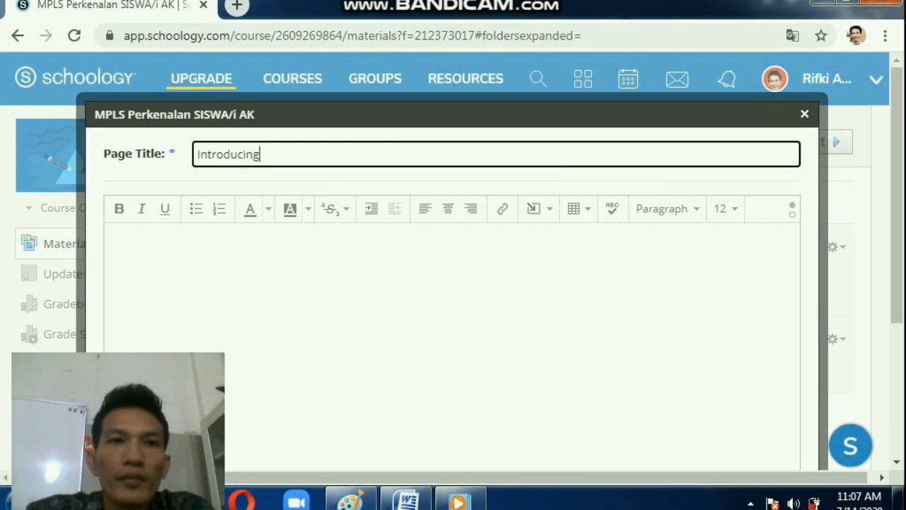
{"action": "left_click", "coordinate": [112, 237]}
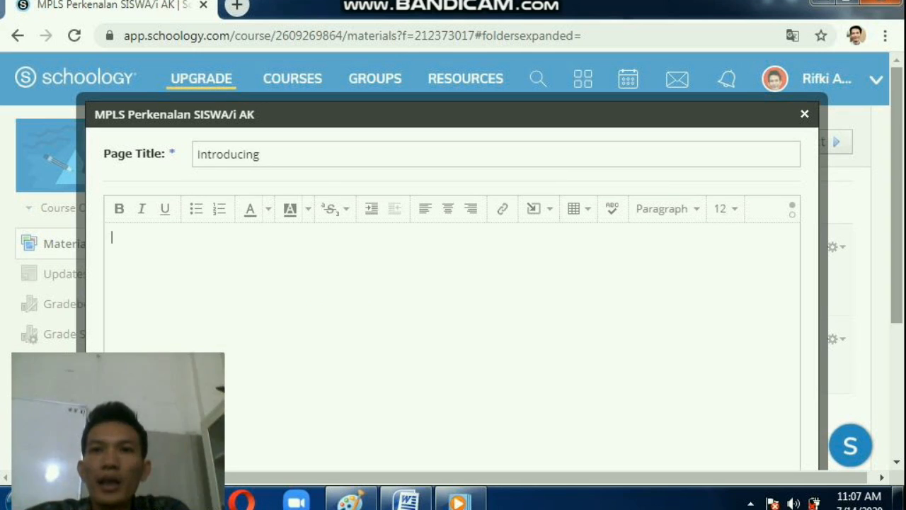
{"action": "left_click_drag", "start_coordinate": [898, 194], "coordinate": [897, 215]}
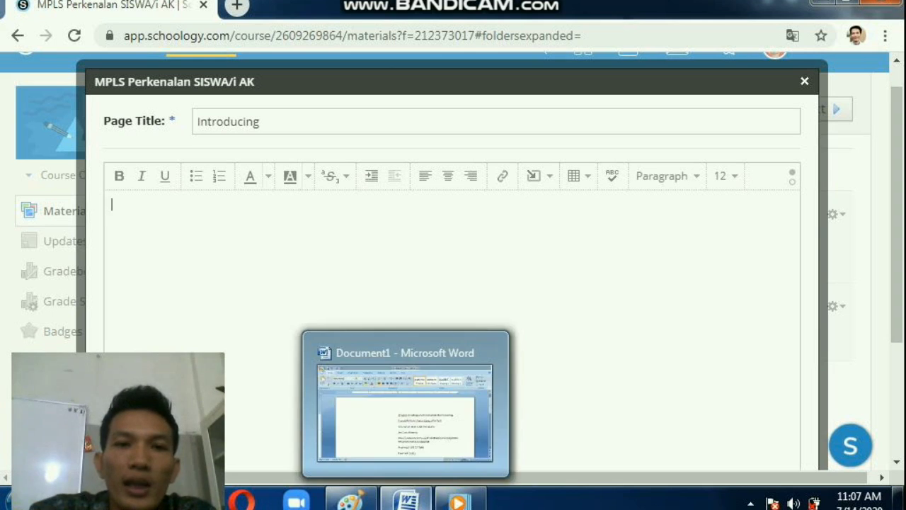
Copy the whole Zoom meeting invitation, including its meeting password, from the Word document into the Introducing page's body in Schoology.
{"action": "left_click", "coordinate": [407, 501]}
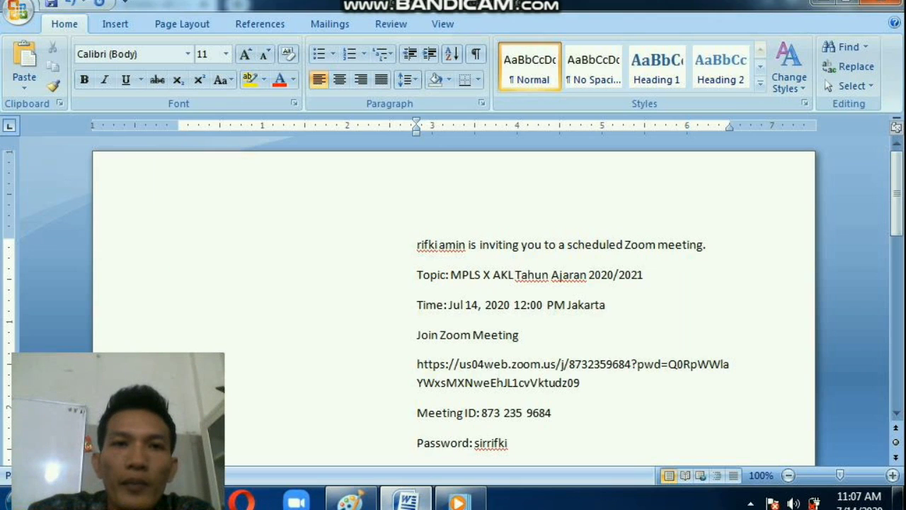
{"action": "left_click_drag", "start_coordinate": [417, 245], "coordinate": [515, 459]}
{"action": "key", "text": "ctrl+c"}
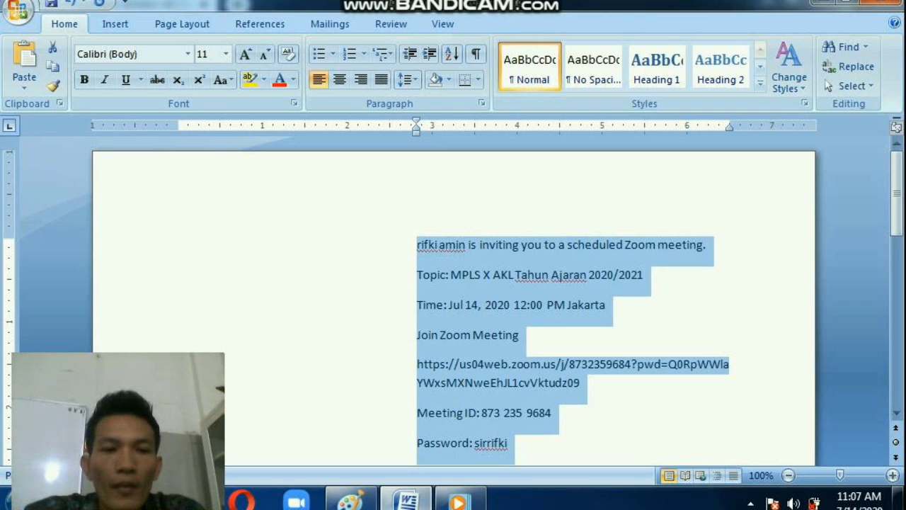
{"action": "key", "text": "alt+Tab"}
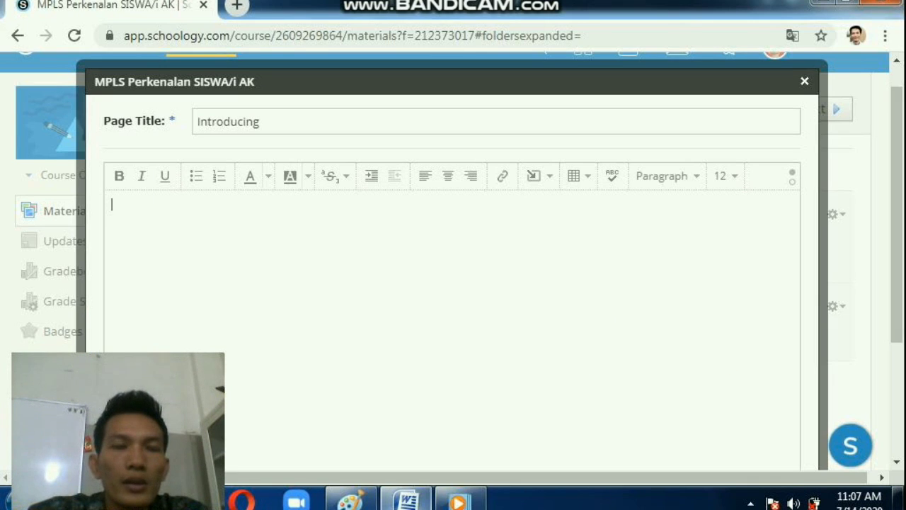
{"action": "key", "text": "ctrl+v"}
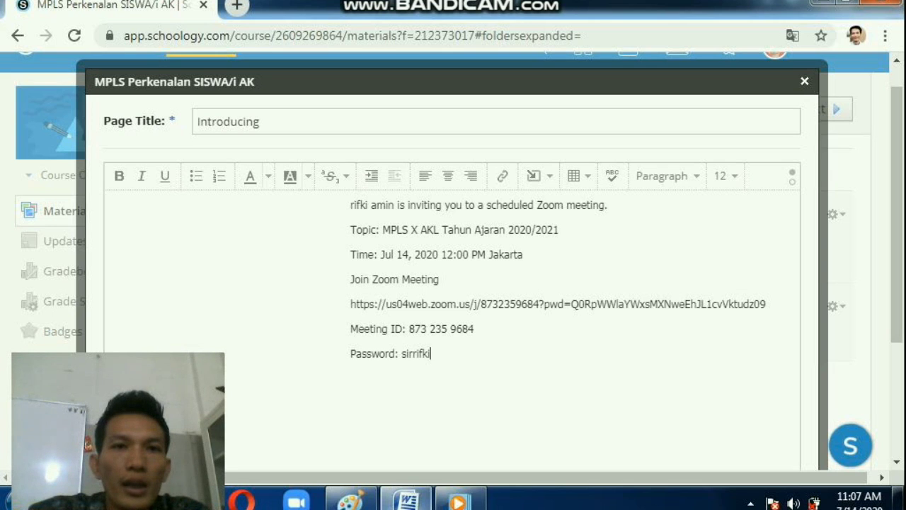
Insert two blank lines above the pasted invitation and start an opening line there with "Kalian harus masuk kedalam".
{"action": "key", "text": "Return"}
{"action": "key", "text": "Return"}
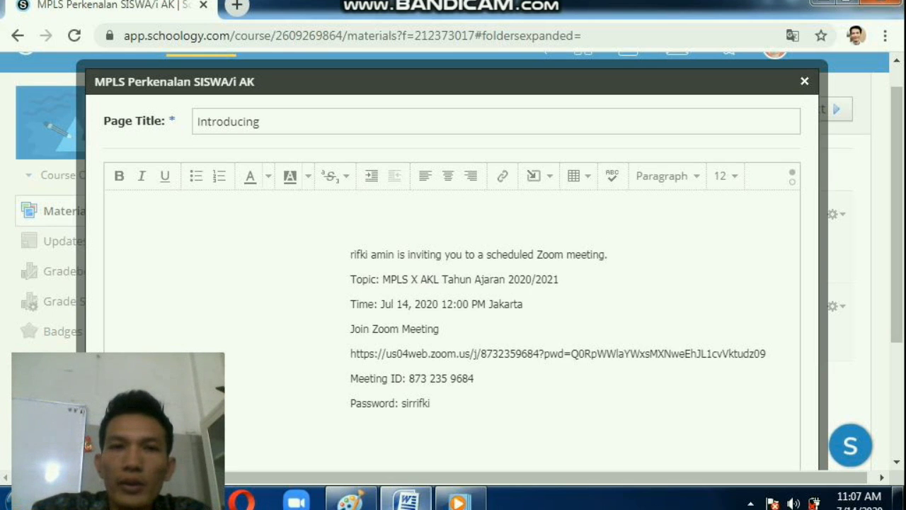
{"action": "key", "text": "Up"}
{"action": "key", "text": "Up"}
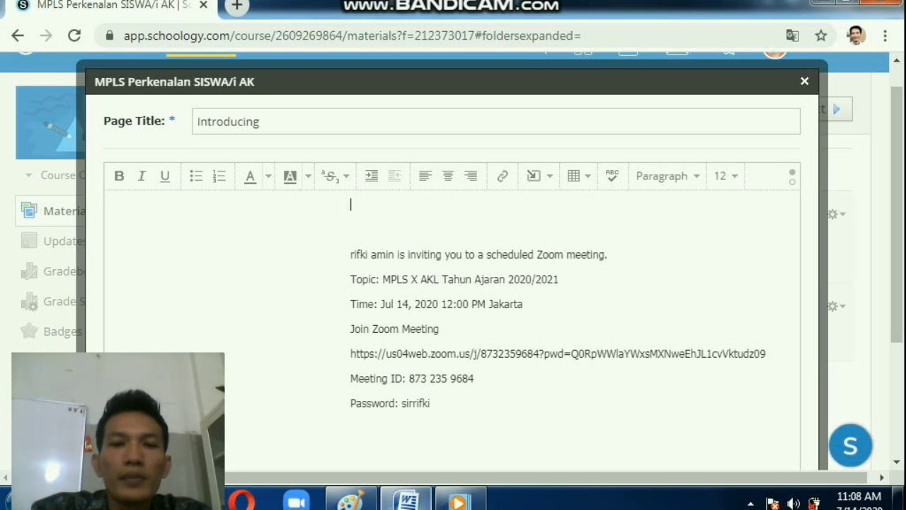
{"action": "type", "text": "ka"}
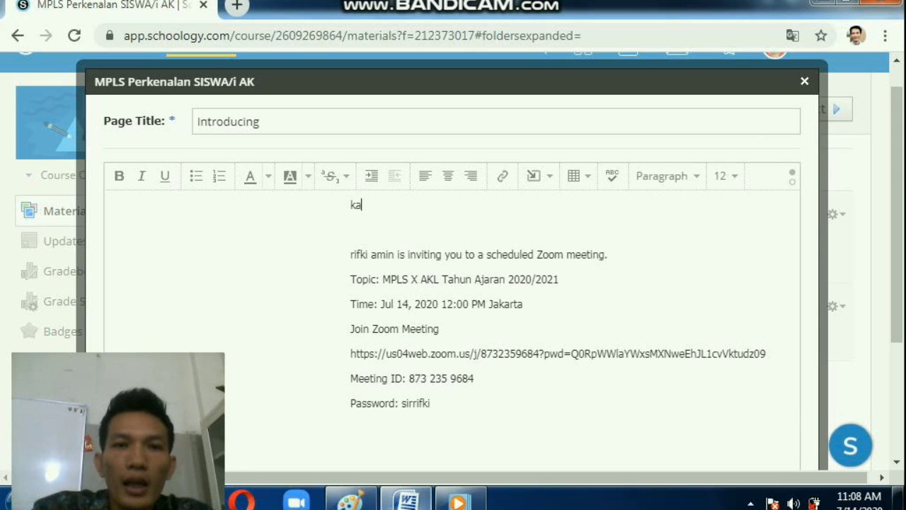
{"action": "key", "text": "BackSpace"}
{"action": "key", "text": "BackSpace"}
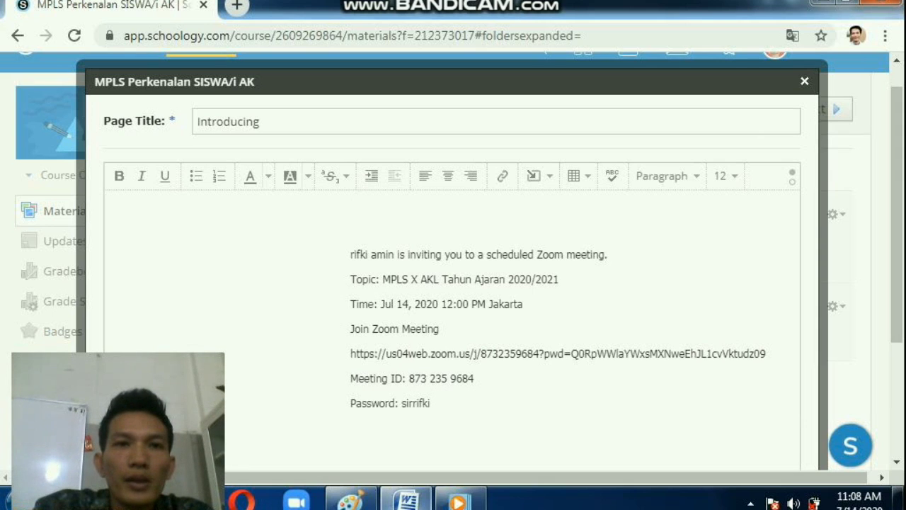
{"action": "type", "text": "K"}
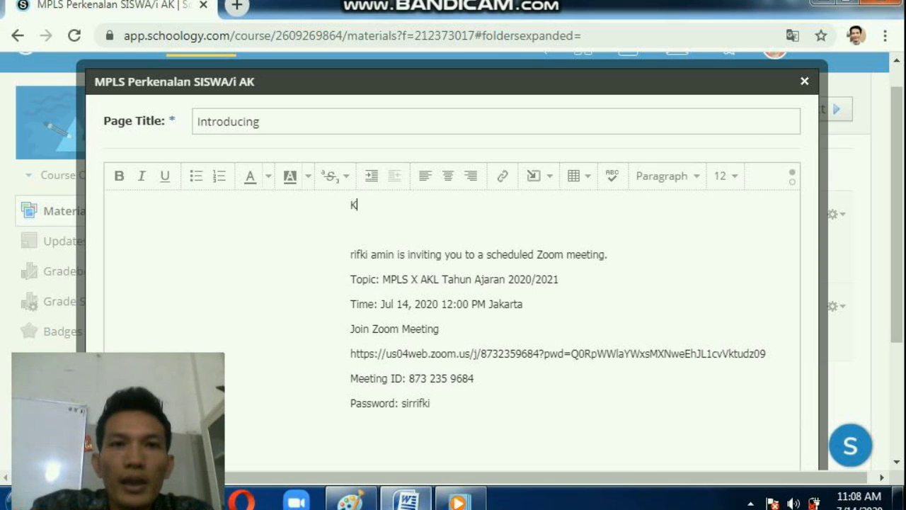
{"action": "type", "text": "alian harus me"}
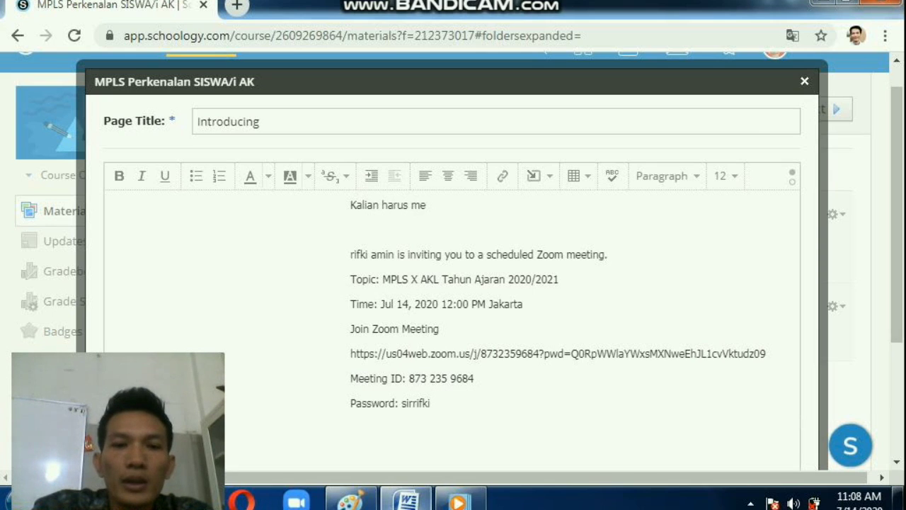
{"action": "key", "text": "BackSpace"}
{"action": "type", "text": "a"}
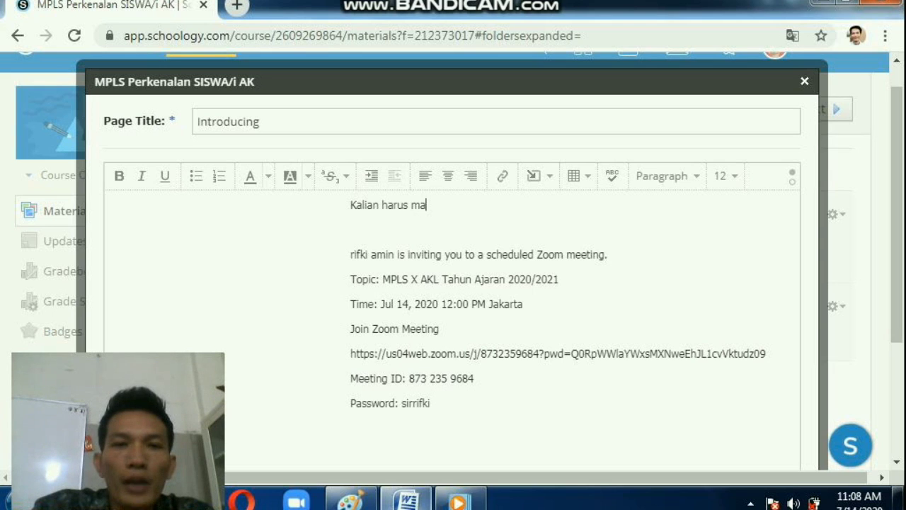
{"action": "type", "text": "suk kedalam"}
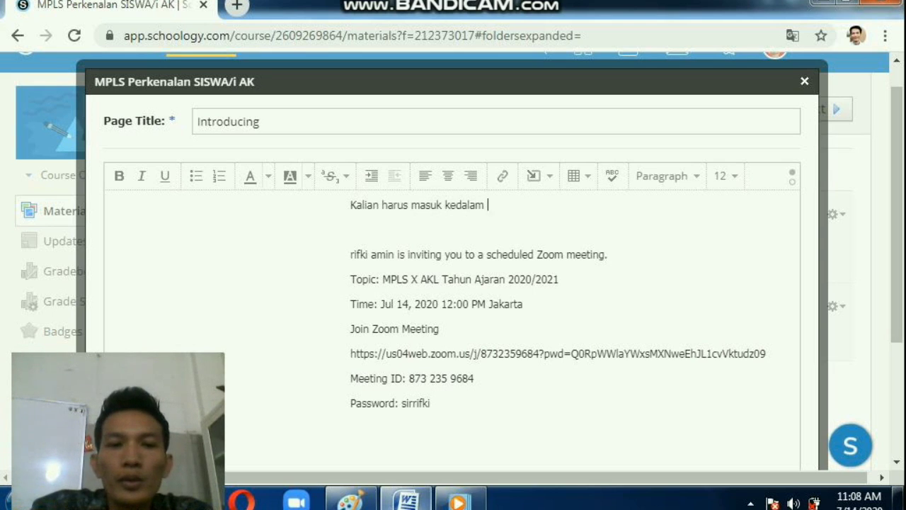
Extend the opening line with the word "Zoom", correcting its capitalization and removing any stray text after it.
{"action": "type", "text": " ZOom"}
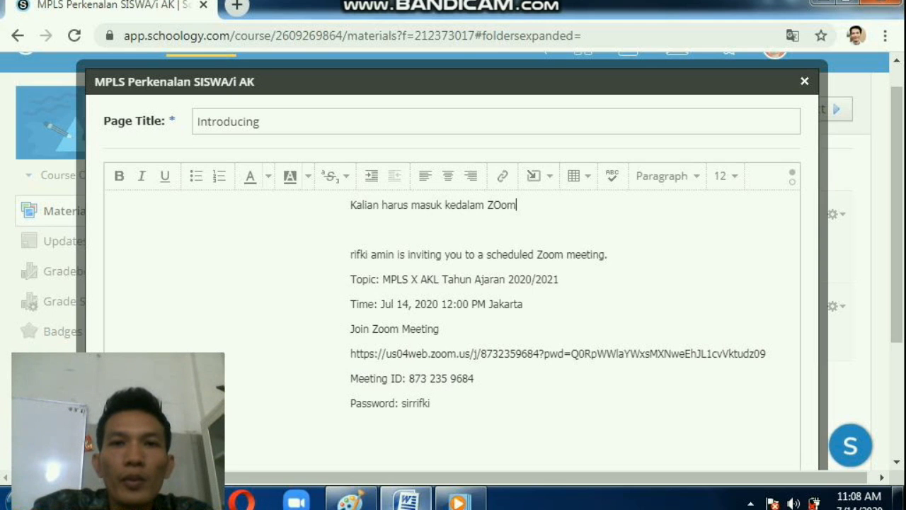
{"action": "key", "text": "BackSpace"}
{"action": "key", "text": "BackSpace"}
{"action": "key", "text": "BackSpace"}
{"action": "type", "text": "o"}
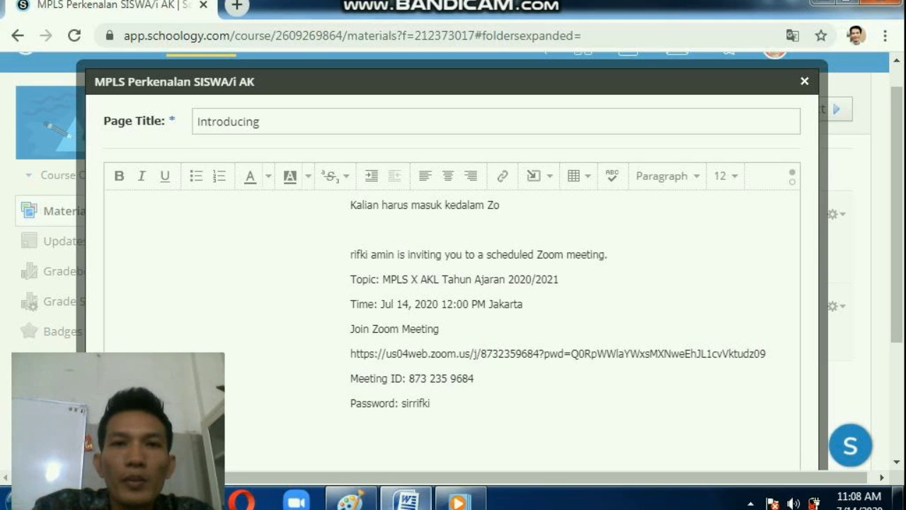
{"action": "type", "text": "om sebelum"}
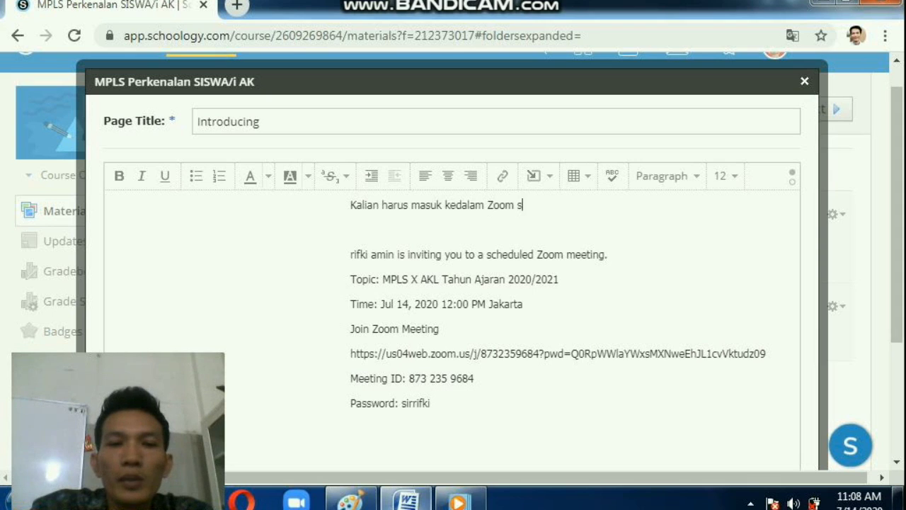
{"action": "key", "text": "BackSpace"}
{"action": "key", "text": "BackSpace"}
{"action": "key", "text": "BackSpace"}
{"action": "key", "text": "BackSpace"}
{"action": "key", "text": "BackSpace"}
{"action": "key", "text": "BackSpace"}
{"action": "key", "text": "BackSpace"}
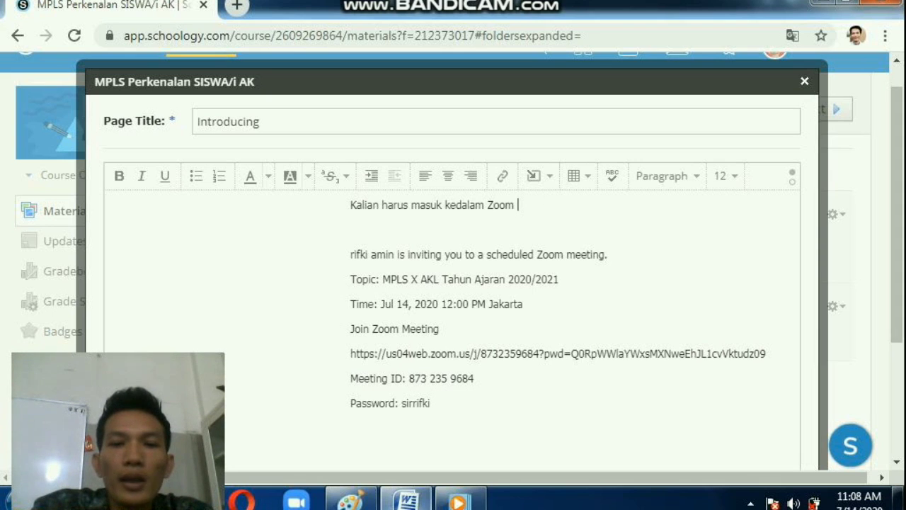
Finish the opening line with "jam 12-12.30" and keep one blank line between it and the invitation.
{"action": "type", "text": "jam 12"}
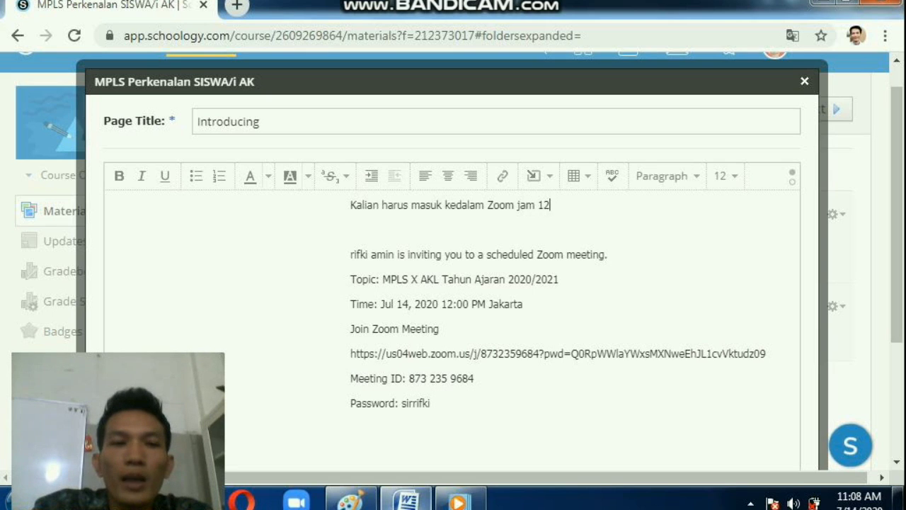
{"action": "type", "text": "-12"}
{"action": "key", "text": "Delete"}
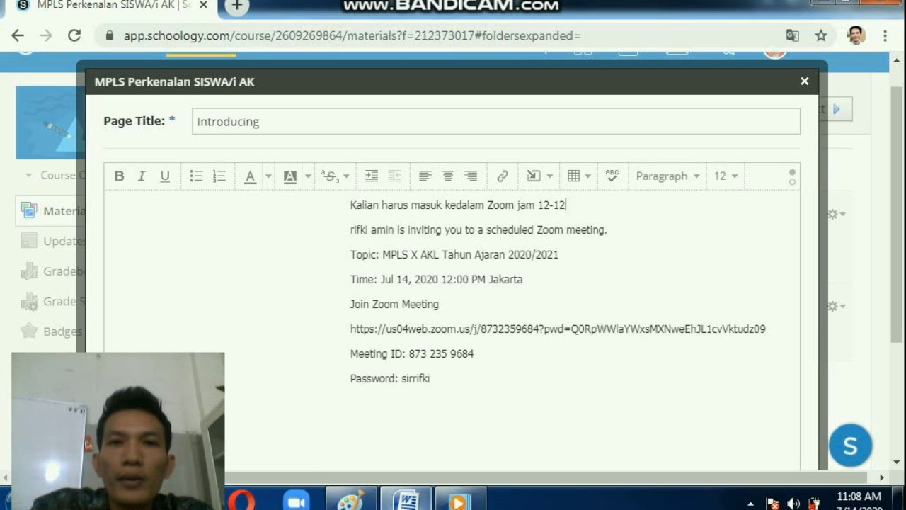
{"action": "type", "text": ".30"}
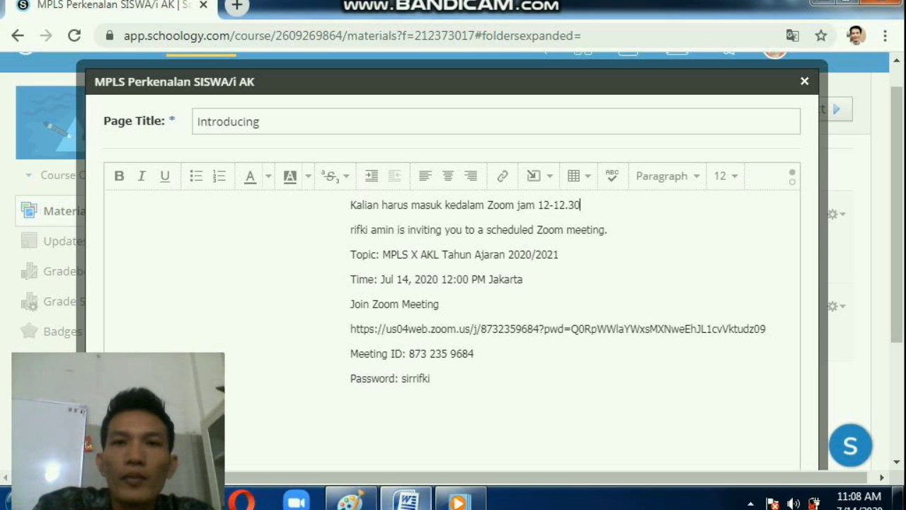
{"action": "key", "text": "Return"}
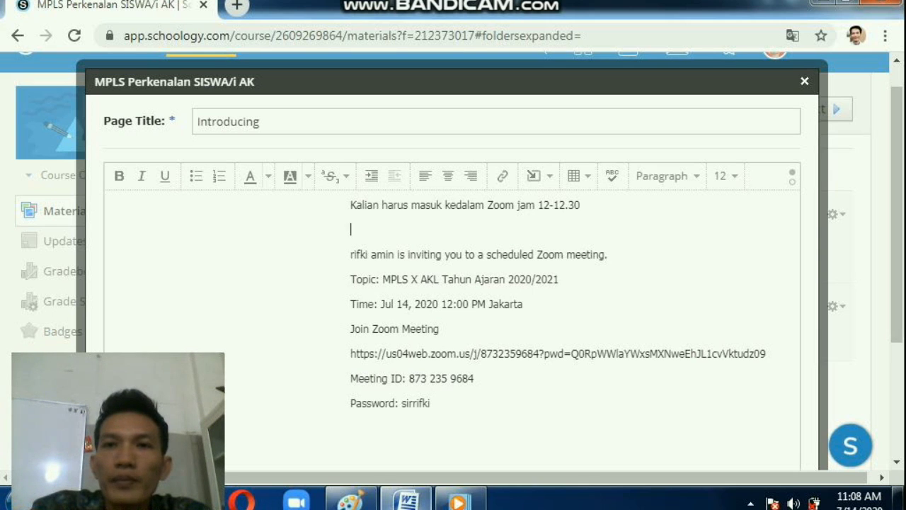
Leave a blank line below the invitation's last line and begin a new sentence with "Setelah masuk ke Zoom kalian".
{"action": "scroll", "coordinate": [453, 261], "scroll_direction": "down", "scroll_amount": 2}
{"action": "scroll", "coordinate": [453, 261], "scroll_direction": "down", "scroll_amount": 3}
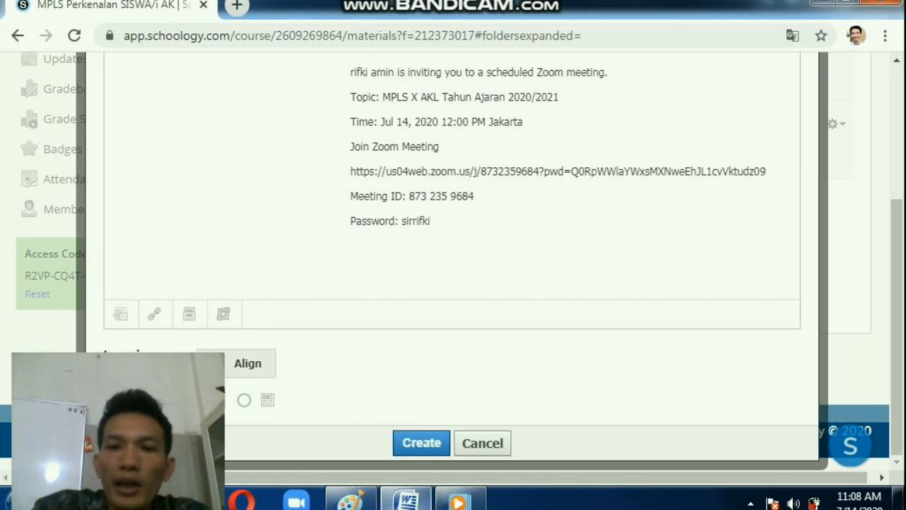
{"action": "key", "text": "Return"}
{"action": "key", "text": "Return"}
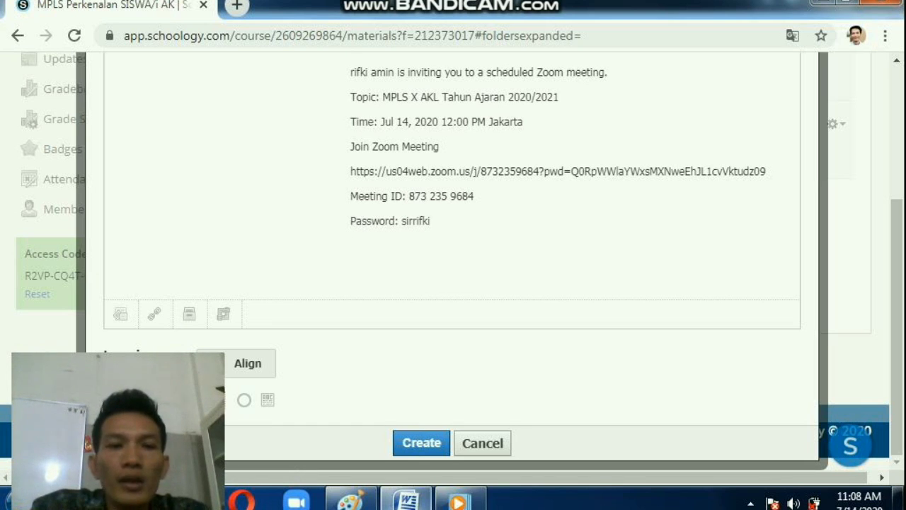
{"action": "type", "text": "Setelah "}
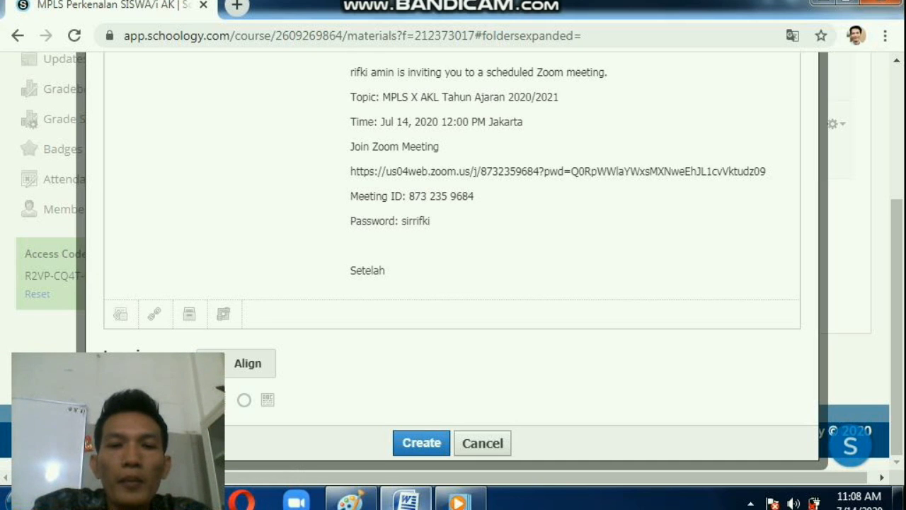
{"action": "type", "text": "masuk "}
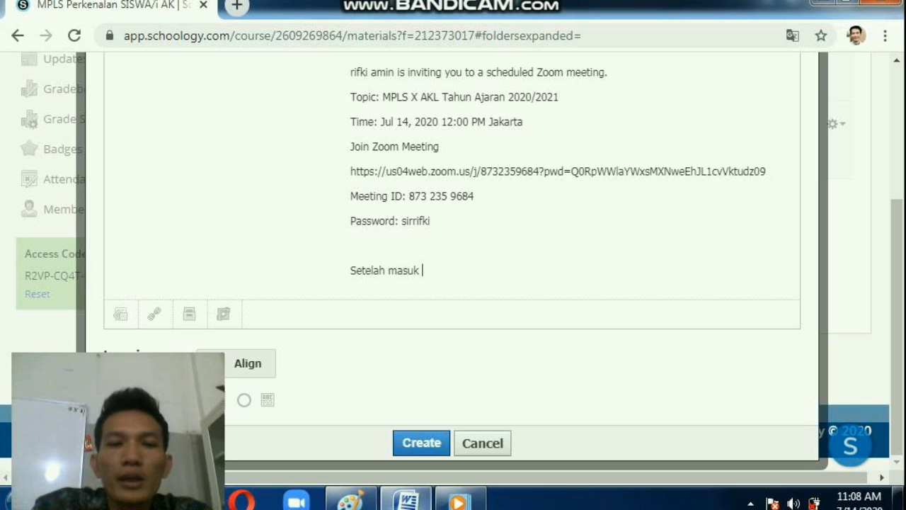
{"action": "type", "text": "keZ"}
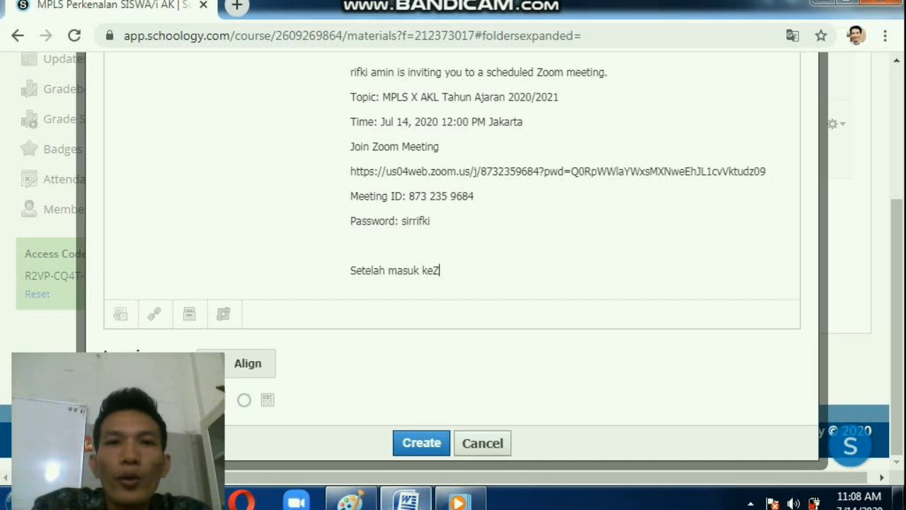
{"action": "key", "text": "BackSpace"}
{"action": "type", "text": " Zo"}
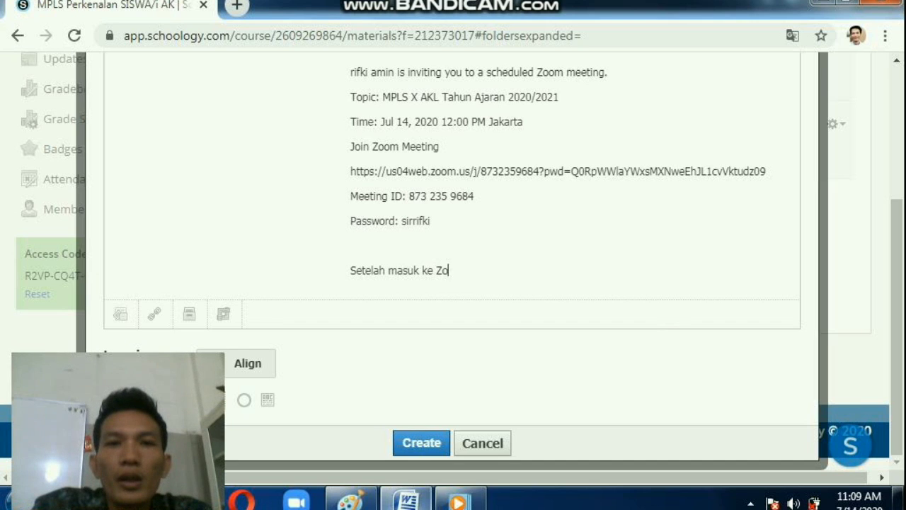
{"action": "type", "text": "om kalian "}
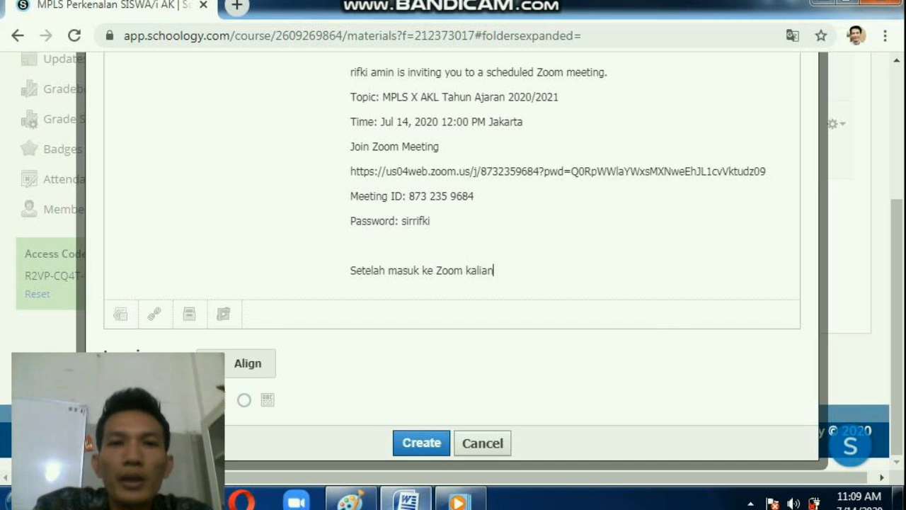
Continue the closing sentence below the invitation with "bisa melihat link youtube sebagai pegangan".
{"action": "type", "text": "bisa"}
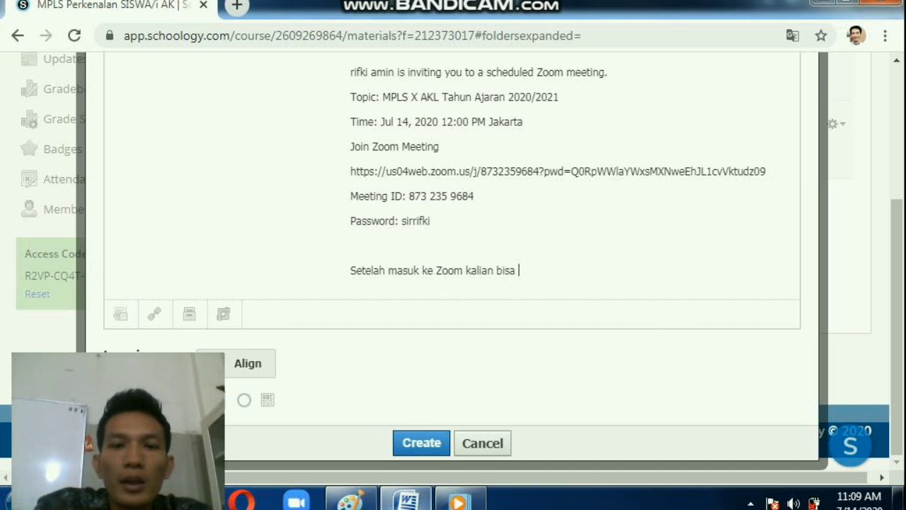
{"action": "type", "text": " melihat"}
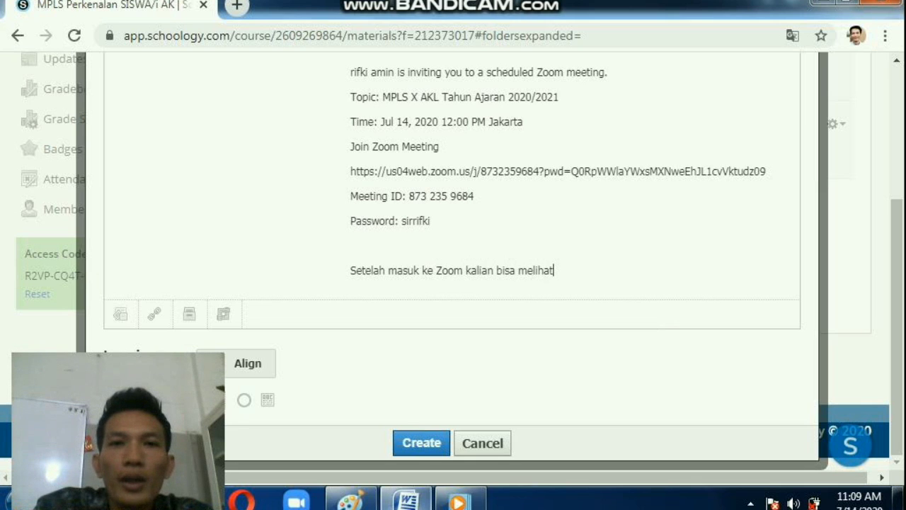
{"action": "type", "text": " li"}
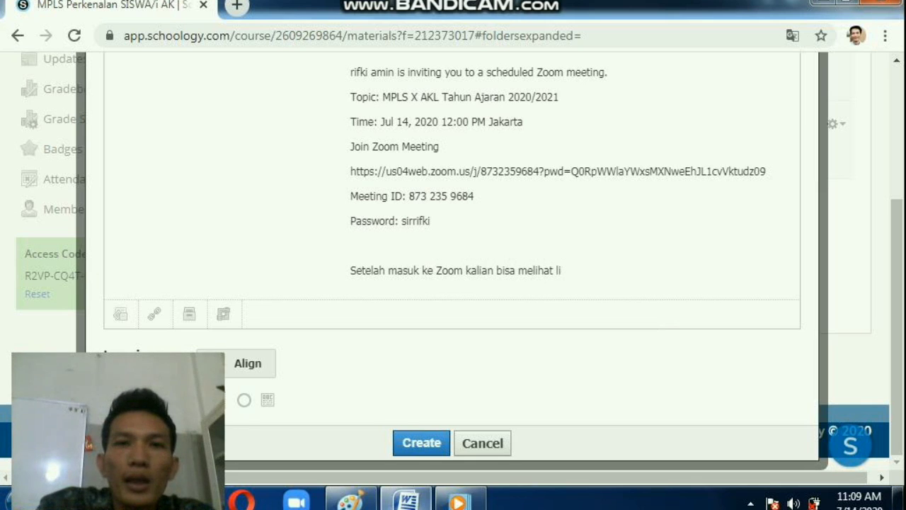
{"action": "type", "text": "nk yo"}
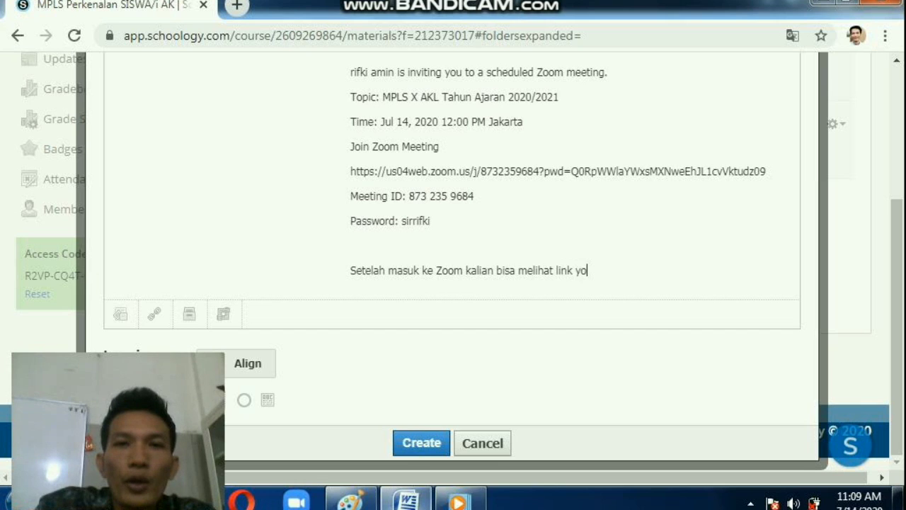
{"action": "type", "text": "utube "}
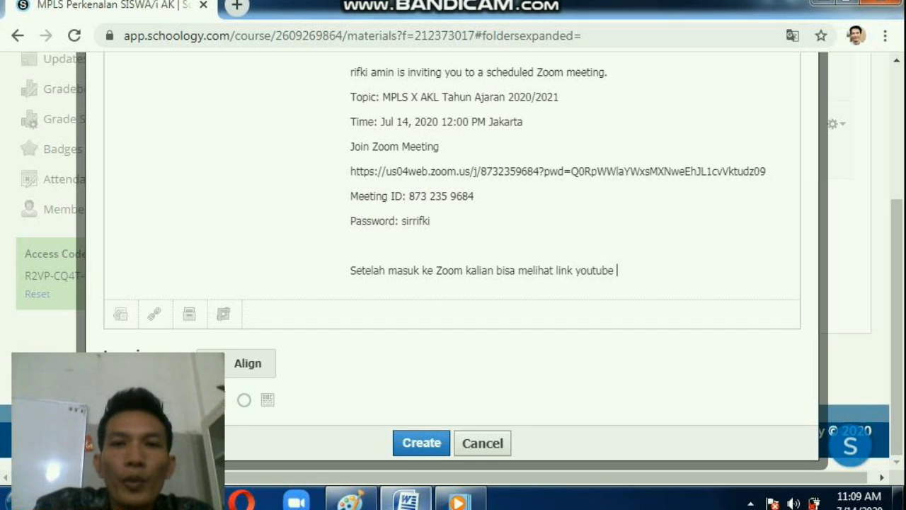
{"action": "type", "text": "sebag"}
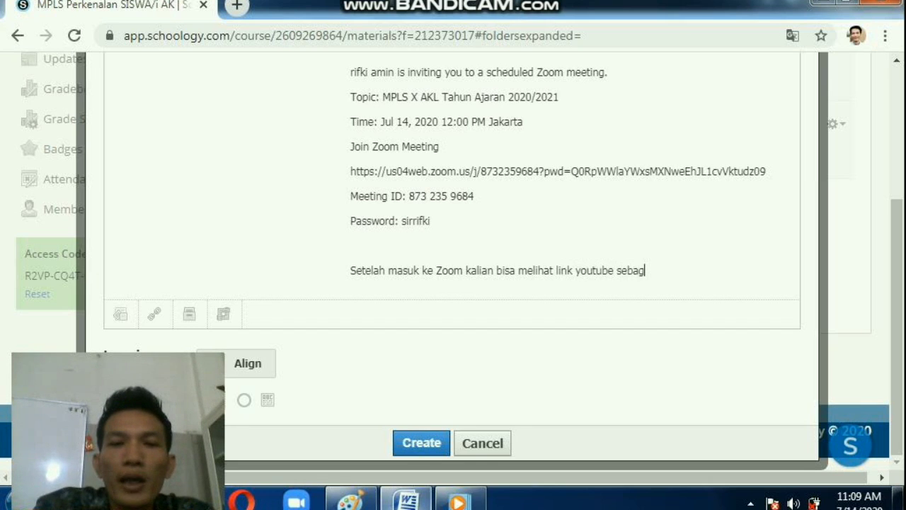
{"action": "type", "text": "ai pegangan "}
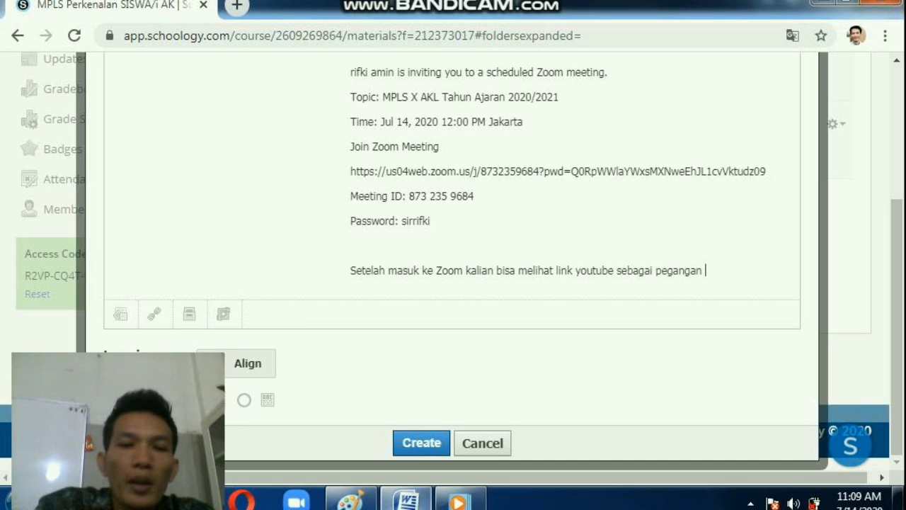
Finish the closing sentence with "bagaimana kalian bisa memperkenalkan diri".
{"action": "type", "text": "bagaimana"}
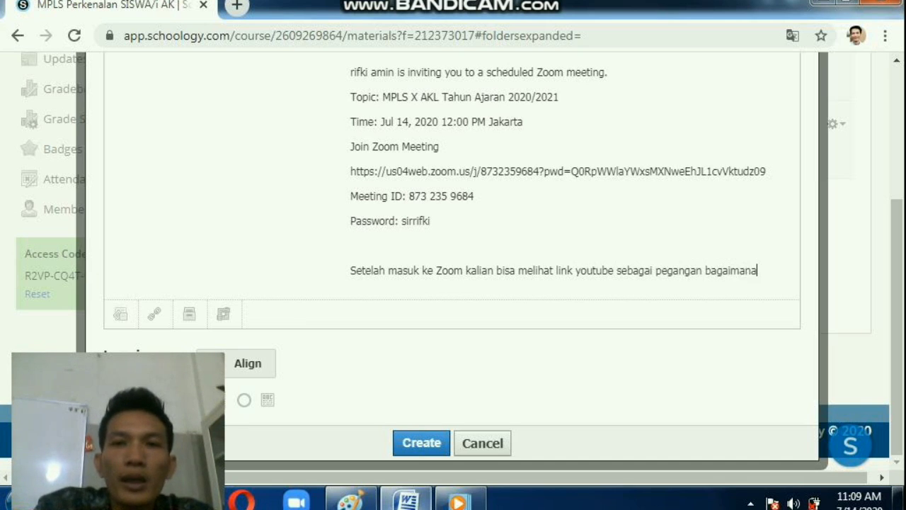
{"action": "type", "text": " kalian "}
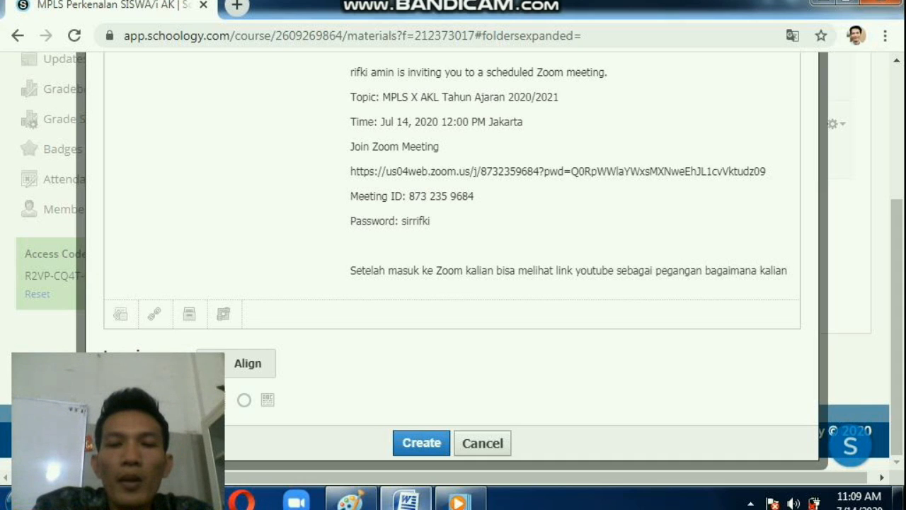
{"action": "type", "text": "bisa membe"}
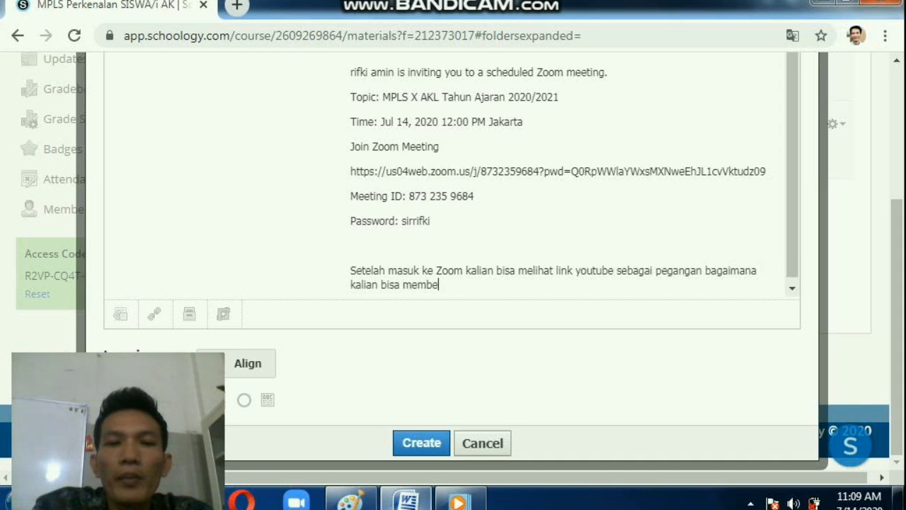
{"action": "key", "text": "BackSpace"}
{"action": "key", "text": "BackSpace"}
{"action": "type", "text": "pe"}
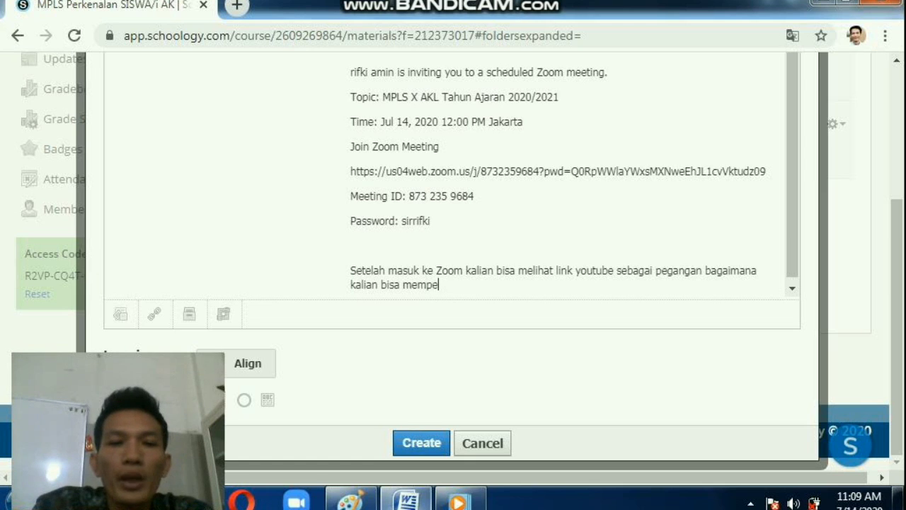
{"action": "type", "text": "rkenalkan "}
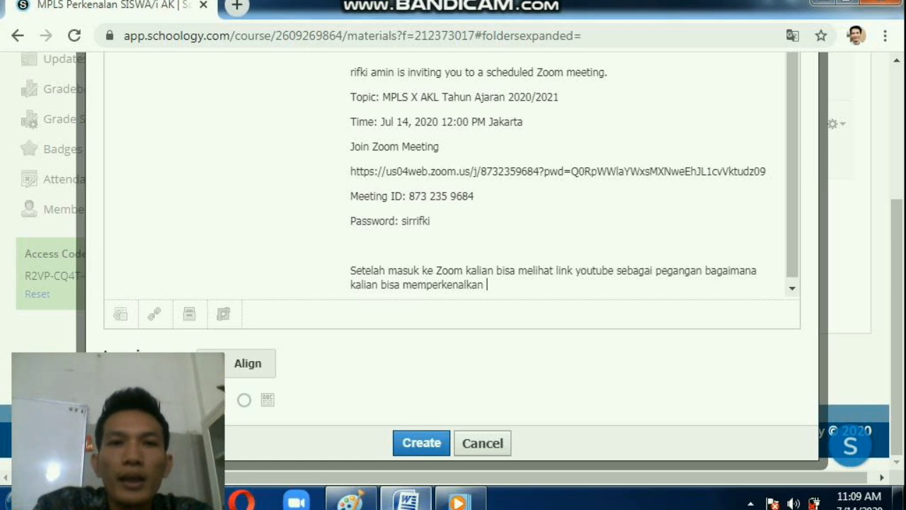
{"action": "type", "text": "diri"}
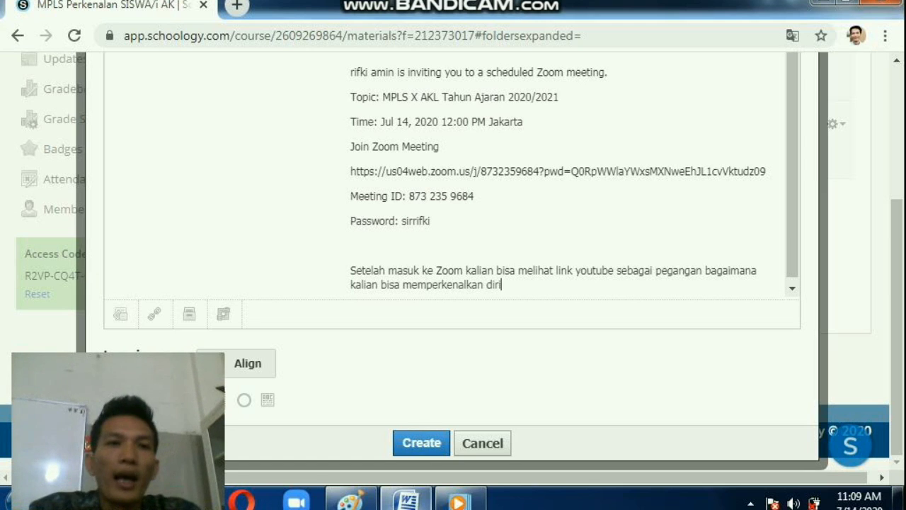
Start a link attachment for the page and title it "Introducing".
{"action": "left_click", "coordinate": [154, 313]}
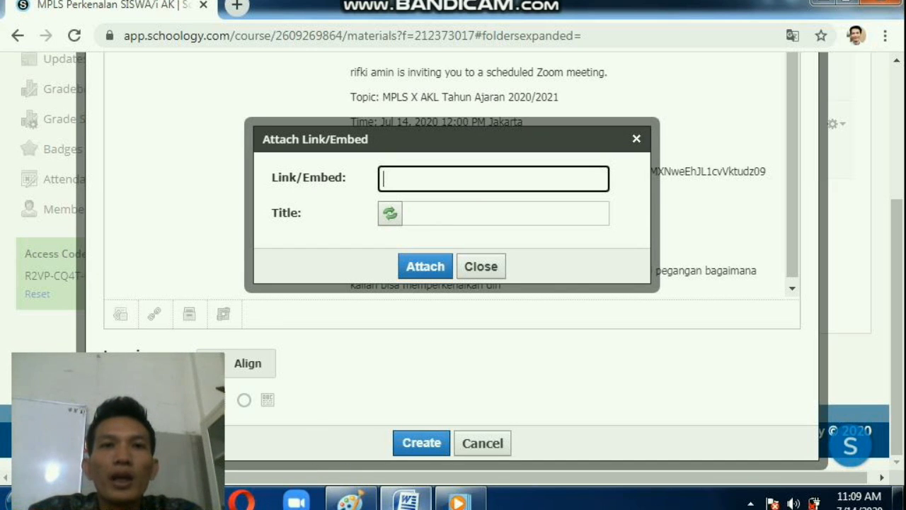
{"action": "left_click", "coordinate": [505, 213]}
{"action": "type", "text": "Intro"}
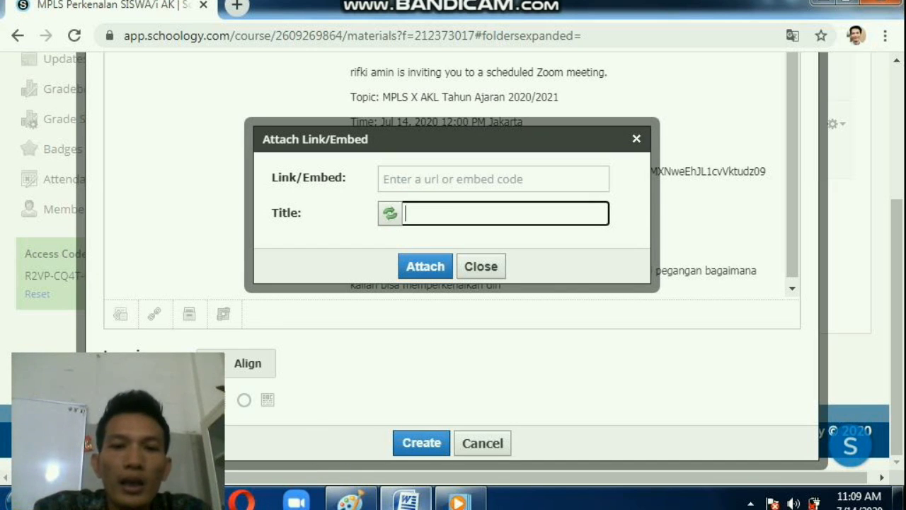
{"action": "type", "text": "ducing"}
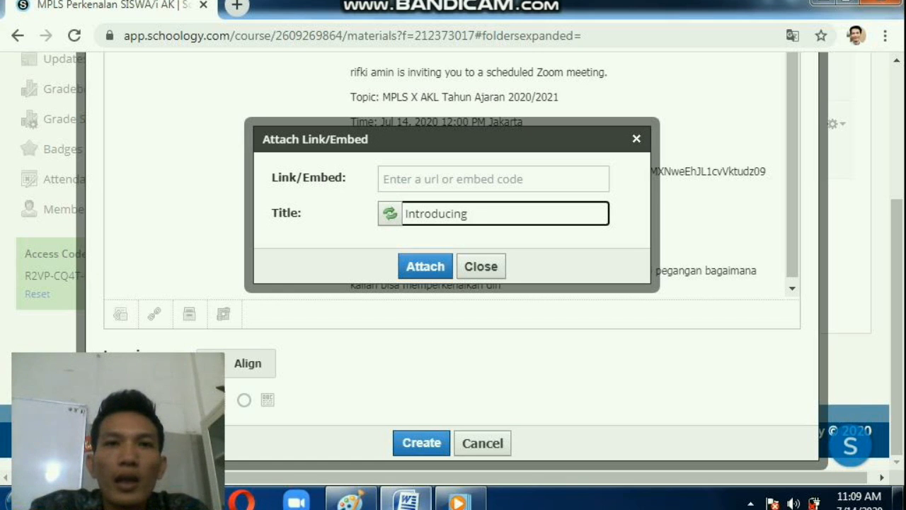
{"action": "left_click", "coordinate": [493, 179]}
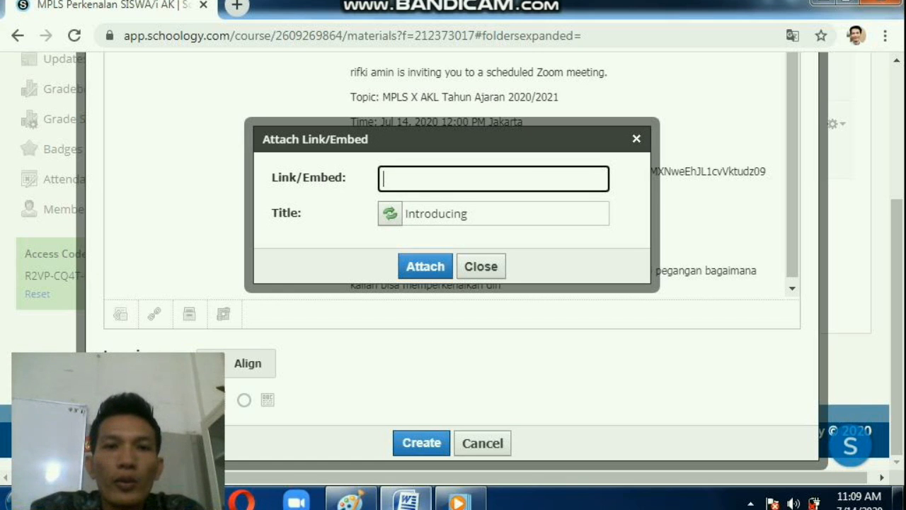
{"action": "left_click", "coordinate": [418, 501]}
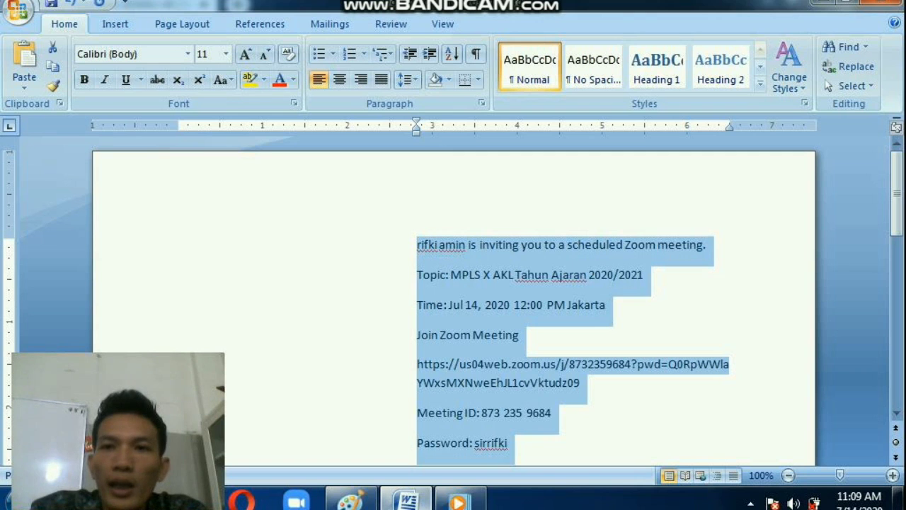
{"action": "scroll", "coordinate": [453, 301], "scroll_direction": "down", "scroll_amount": 5}
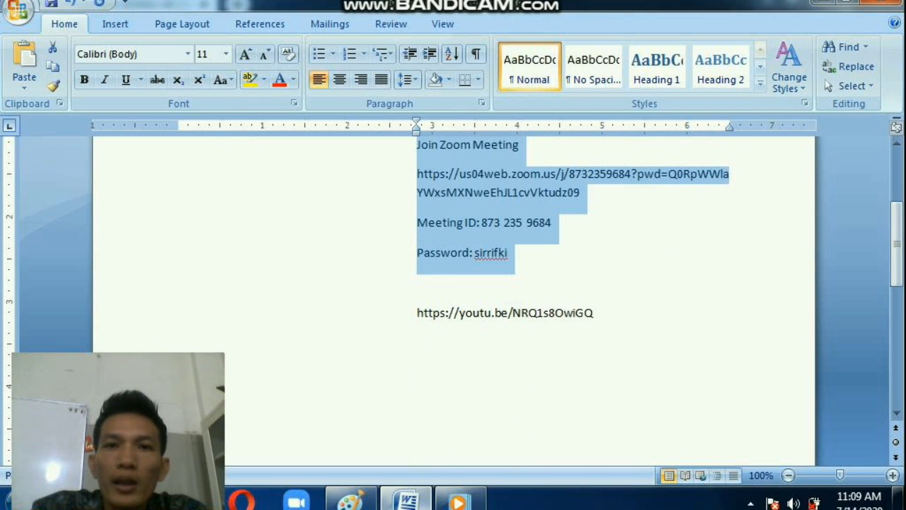
{"action": "left_click_drag", "start_coordinate": [593, 312], "coordinate": [417, 312]}
{"action": "key", "text": "ctrl+c"}
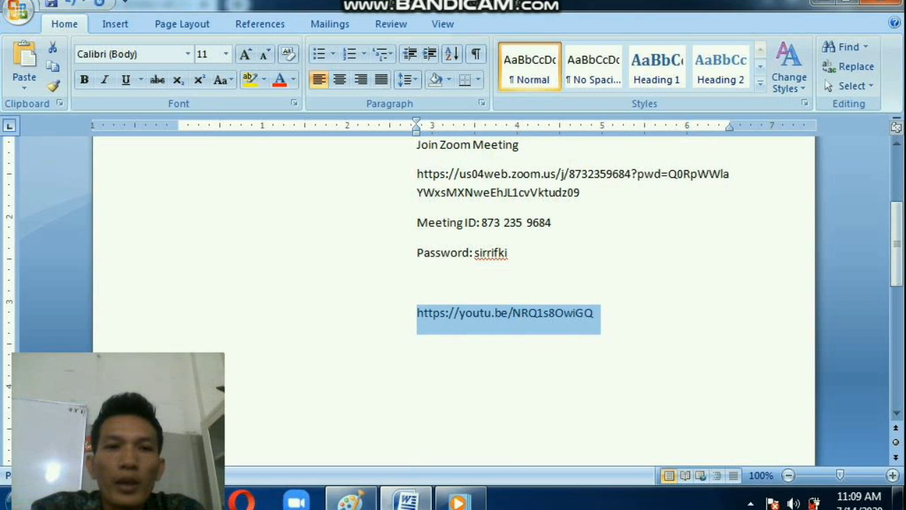
{"action": "left_click", "coordinate": [186, 501]}
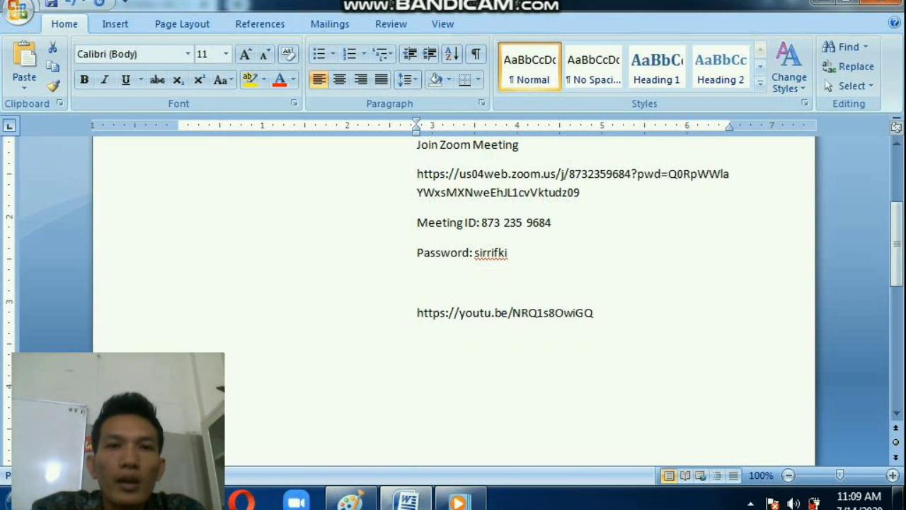
{"action": "left_click", "coordinate": [308, 410]}
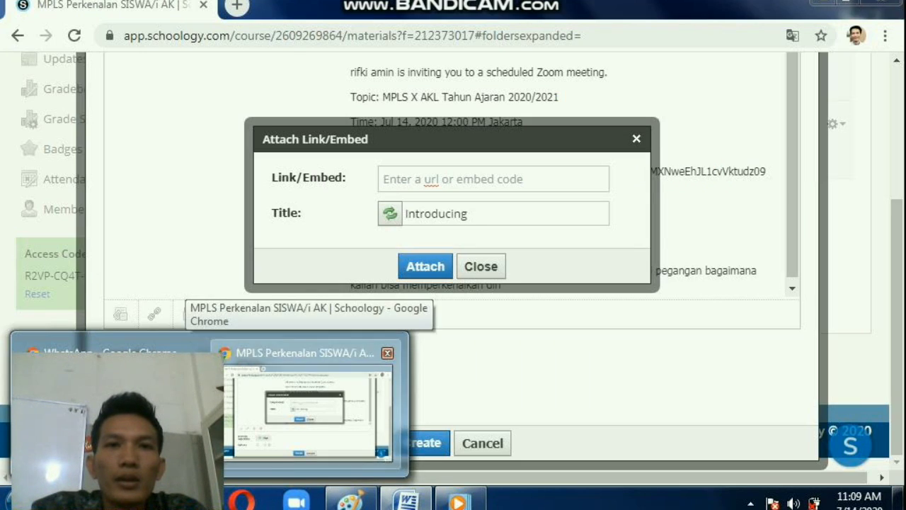
{"action": "key", "text": "ctrl+v"}
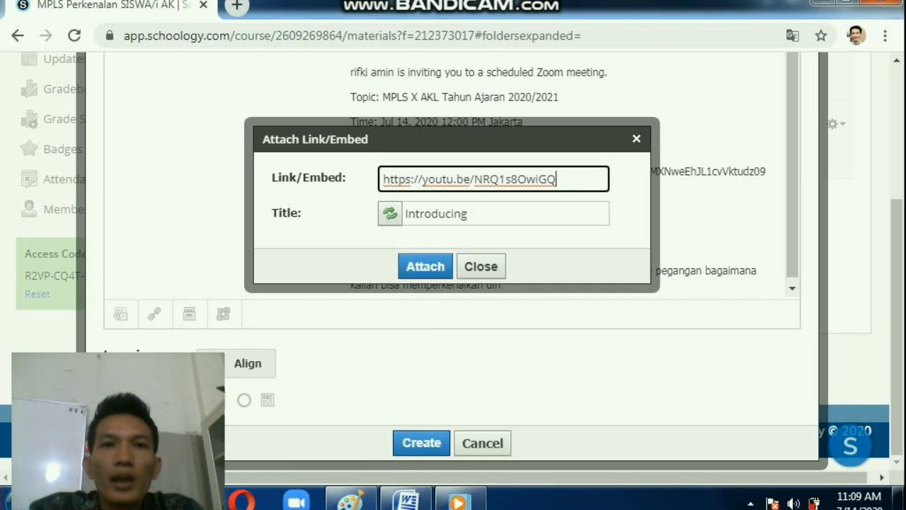
{"action": "left_click", "coordinate": [426, 266]}
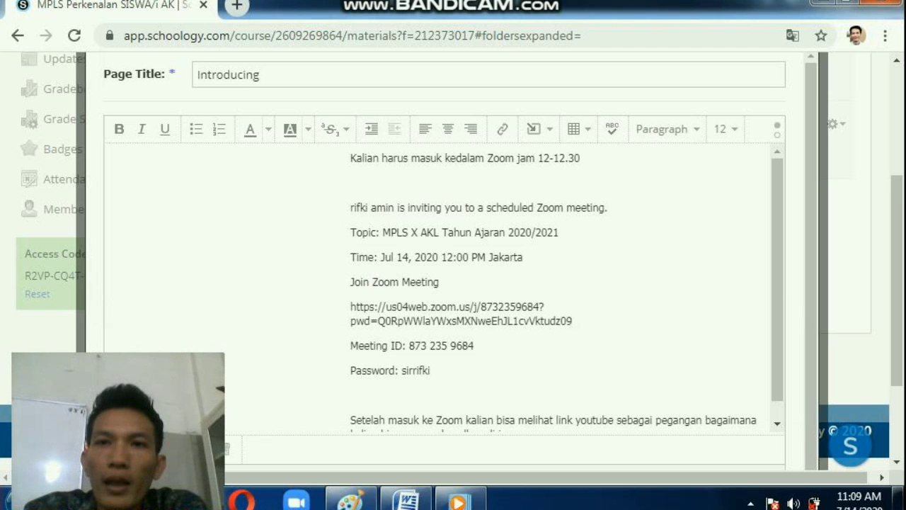
Check the attached YouTube link below the page text and create the Introducing page.
{"action": "scroll", "coordinate": [453, 284], "scroll_direction": "down", "scroll_amount": 1}
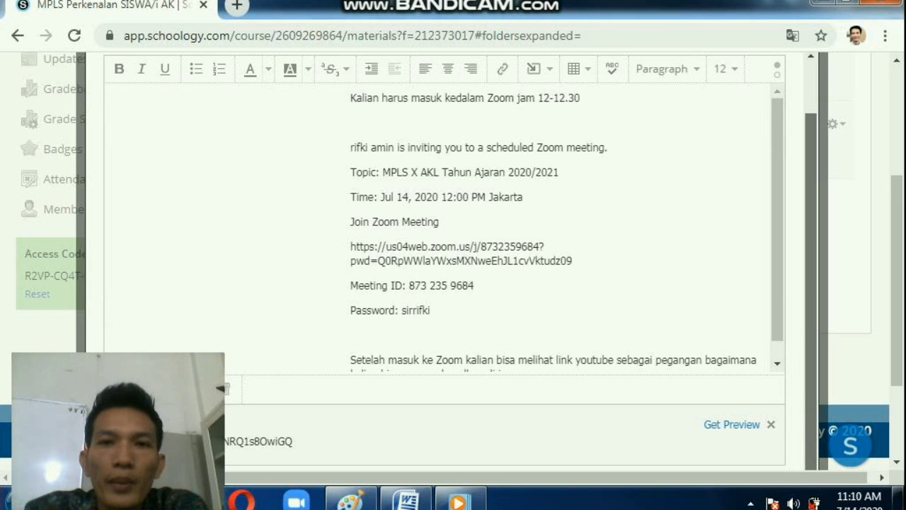
{"action": "scroll", "coordinate": [219, 388], "scroll_direction": "down", "scroll_amount": 1}
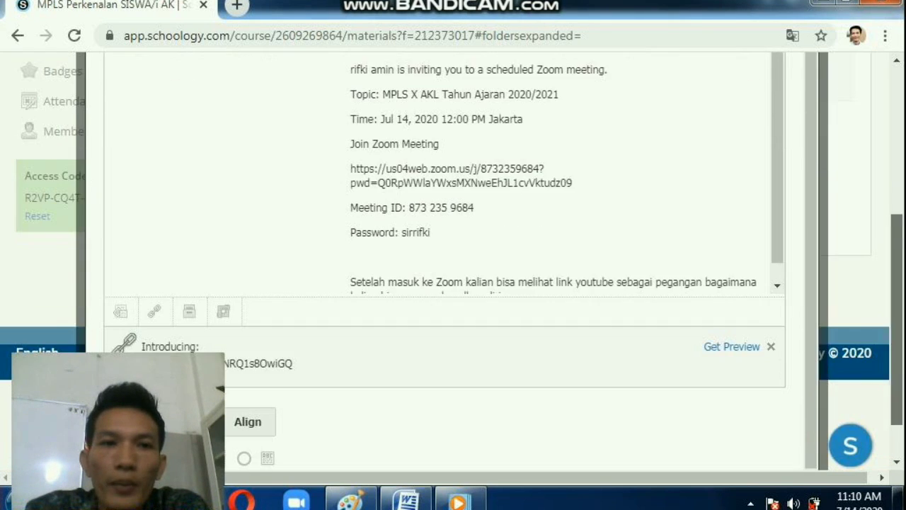
{"action": "scroll", "coordinate": [219, 388], "scroll_direction": "down", "scroll_amount": 1}
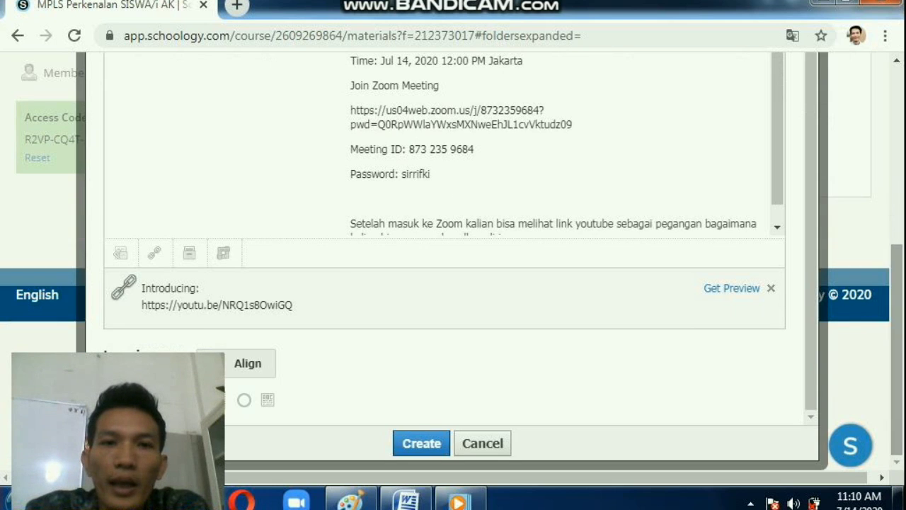
{"action": "left_click", "coordinate": [421, 443]}
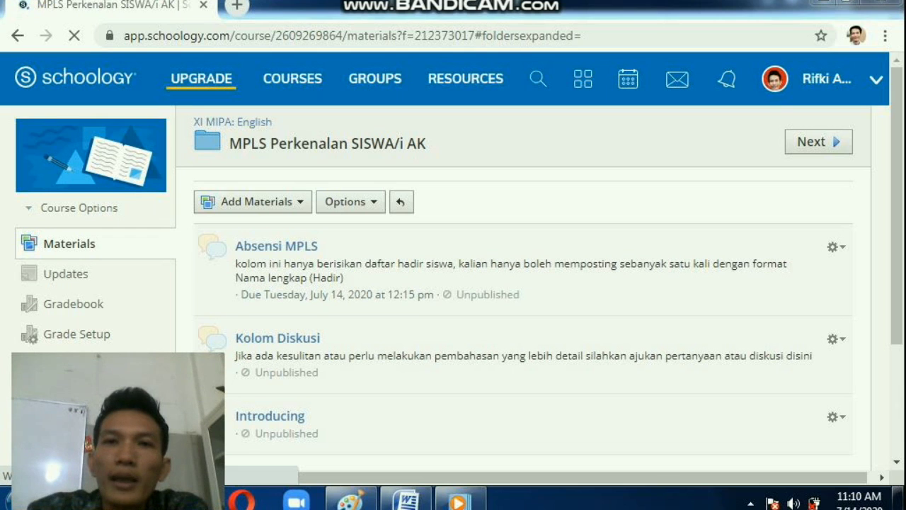
Open the Introducing page from the folder's materials and review its Zoom instructions and attached link.
{"action": "left_click_drag", "start_coordinate": [897, 205], "coordinate": [897, 265]}
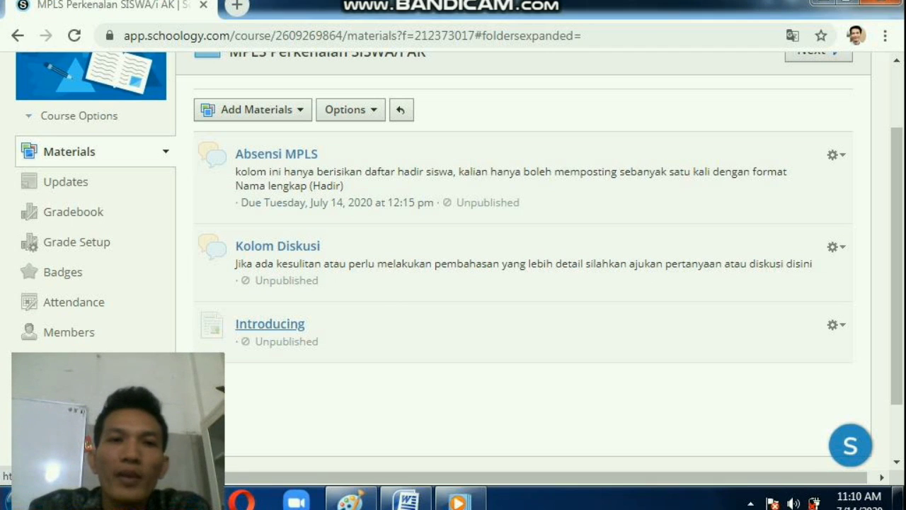
{"action": "left_click", "coordinate": [269, 323]}
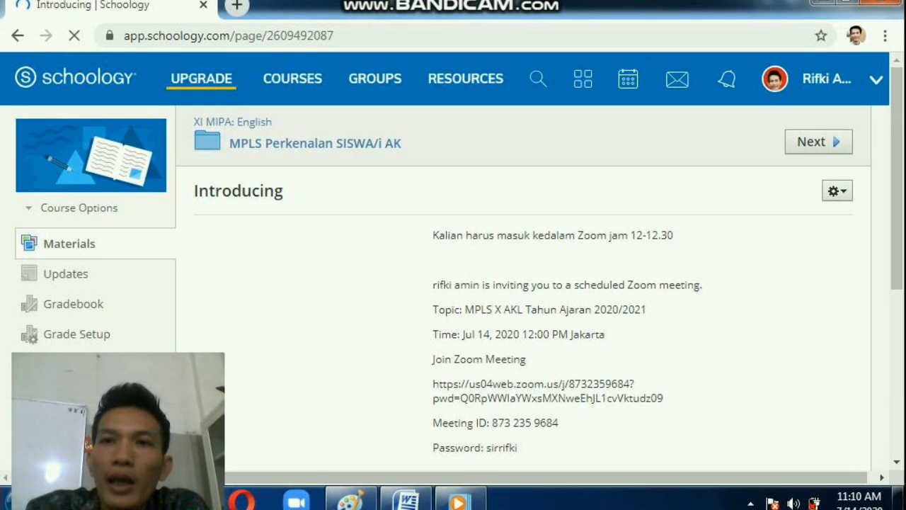
{"action": "scroll", "coordinate": [453, 262], "scroll_direction": "down", "scroll_amount": 5}
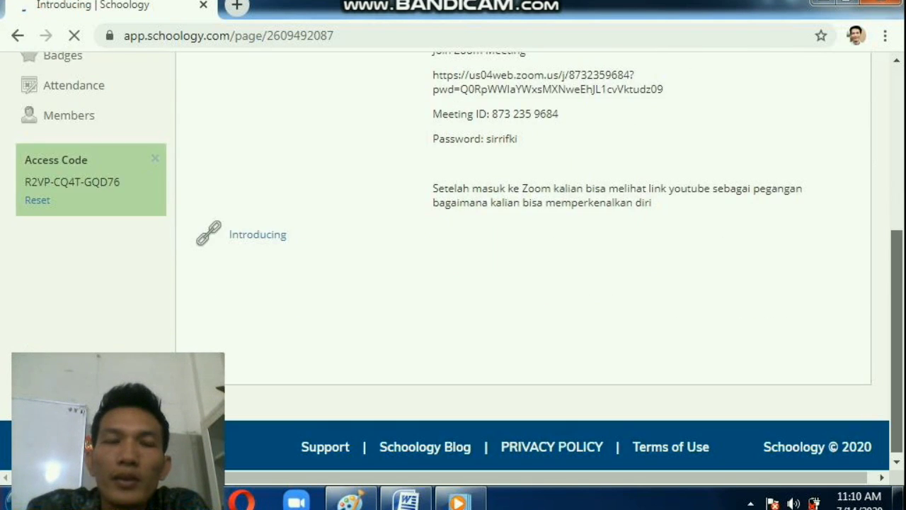
{"action": "scroll", "coordinate": [453, 262], "scroll_direction": "up", "scroll_amount": 5}
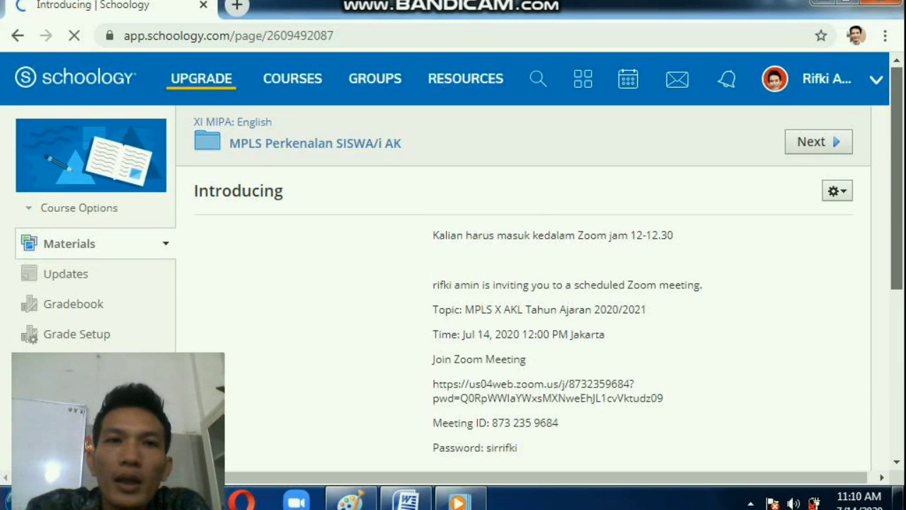